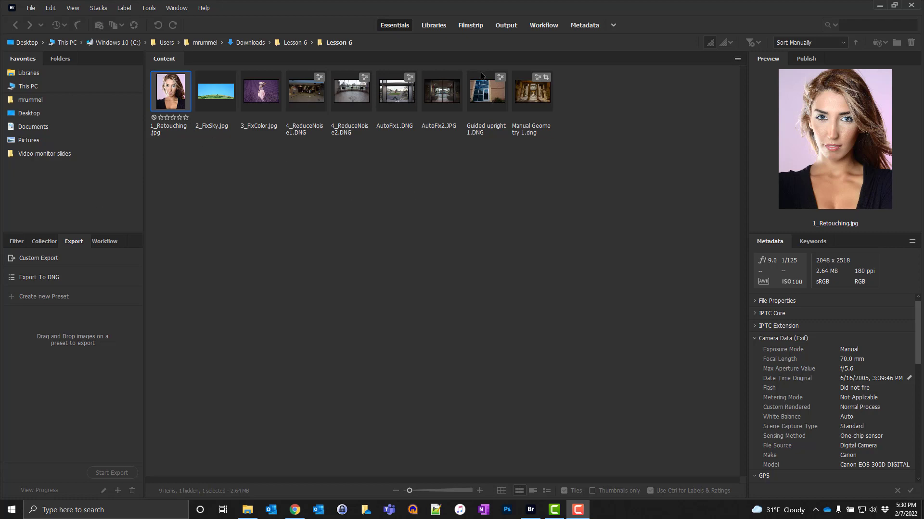
Step: Open 1_Retouching.jpg in Camera Raw
key(ctrl+equal)
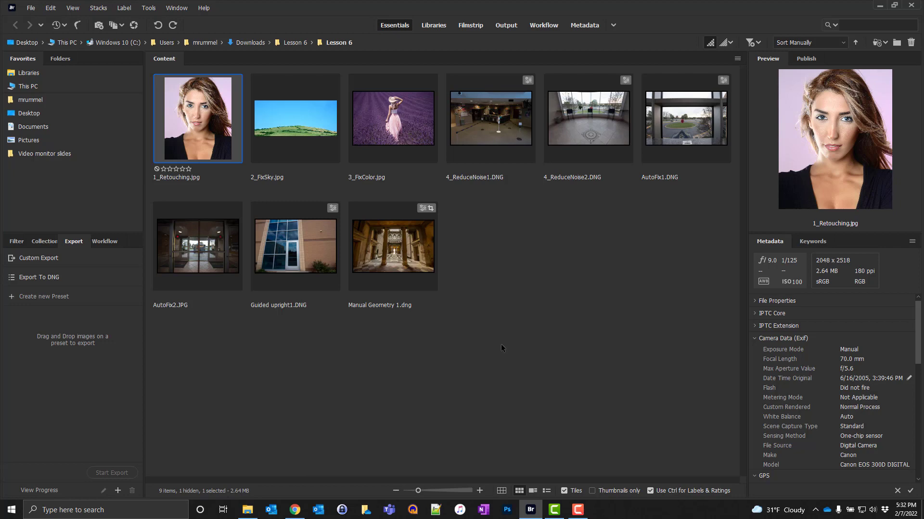
right_click(185, 118)
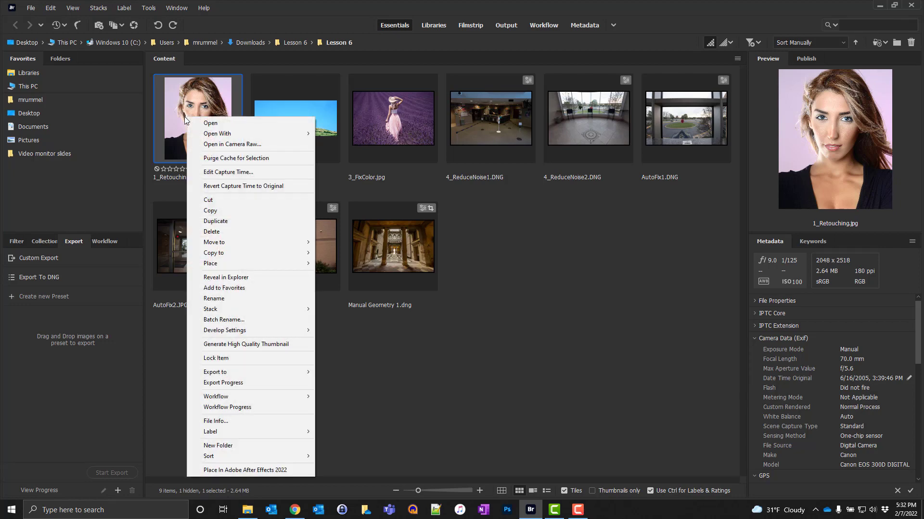
click(207, 144)
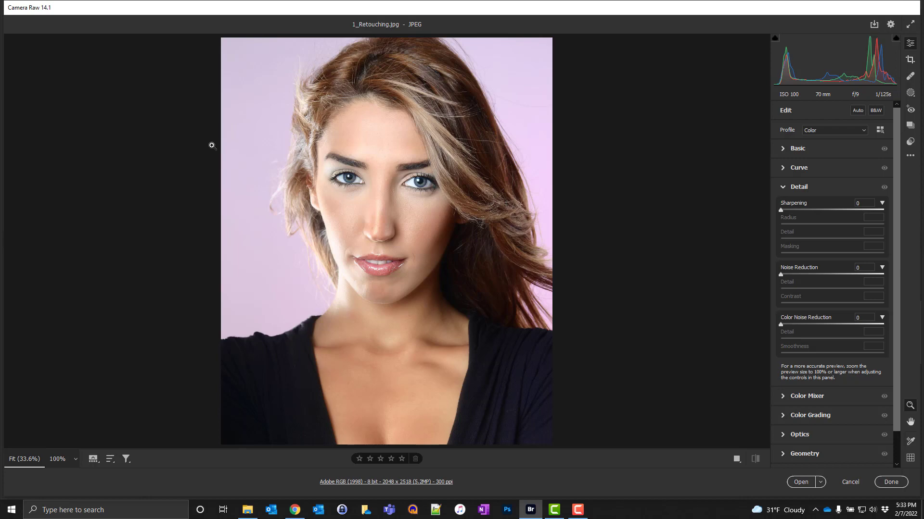
Step: Switch to the Heal tool at size 3 and heal a blemish on the cheek below the eye
click(911, 77)
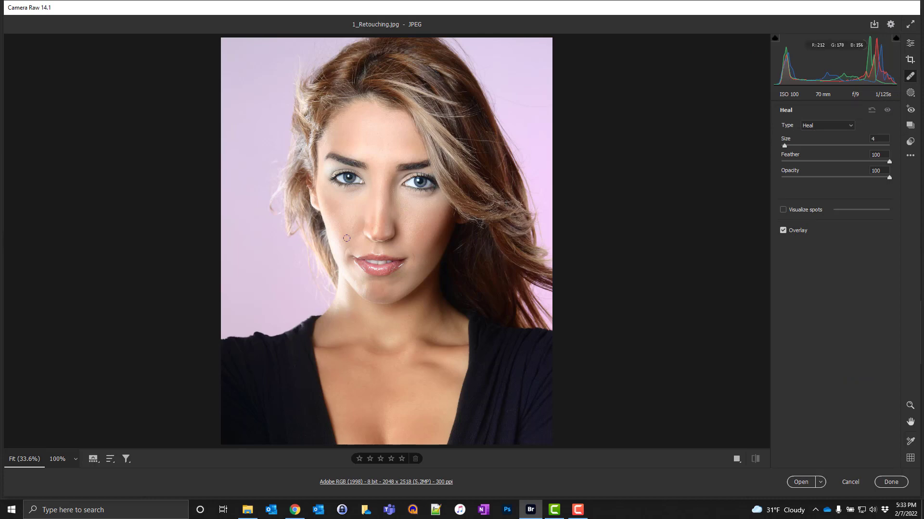
key(bracketright)
key(bracketleft)
key(bracketleft)
key(bracketright)
key(bracketright)
key(ctrl+alt+0)
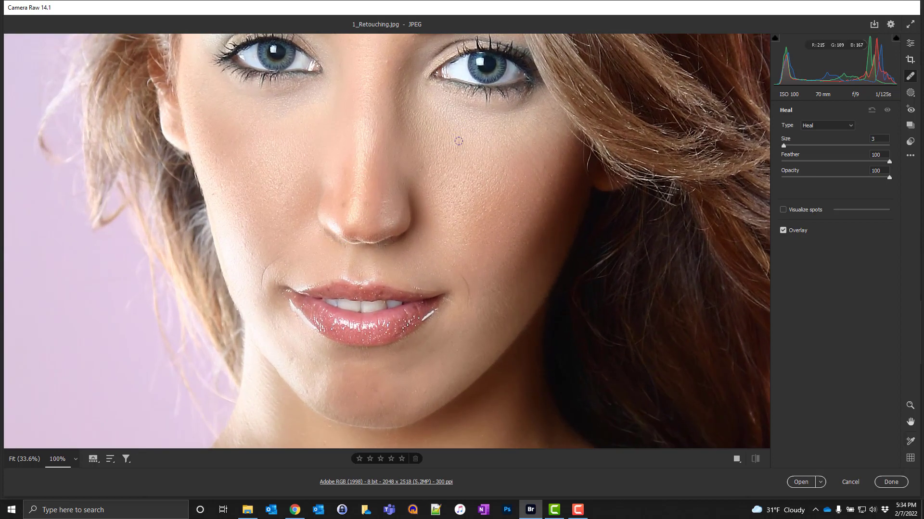
drag(459, 141, 456, 153)
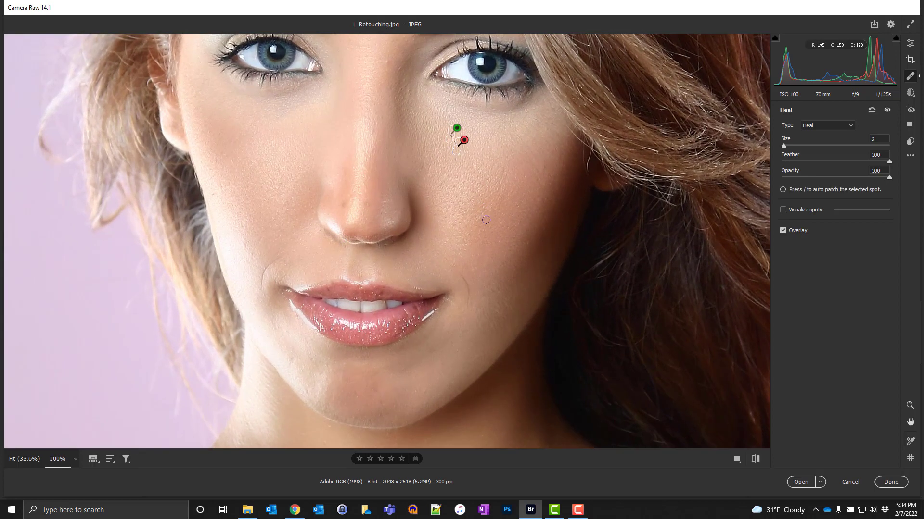
Step: Heal the smile lines on both sides of the mouth with brushed heal strokes
drag(448, 263, 470, 308)
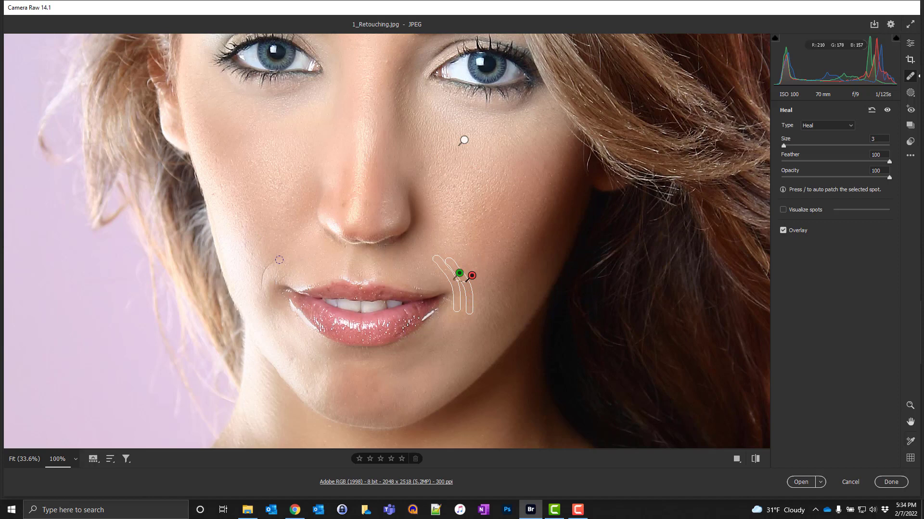
mouse_move(281, 261)
mouse_down()
mouse_move(265, 264)
mouse_move(262, 302)
mouse_up()
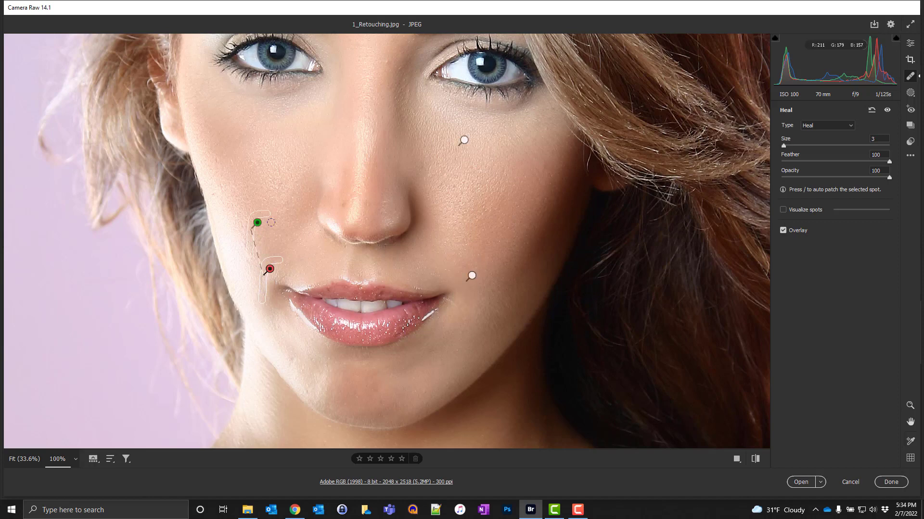
mouse_move(264, 241)
mouse_down()
mouse_move(256, 256)
mouse_move(277, 286)
mouse_up()
Step: Heal further blemishes near the chin, on the nose bridge and around the eyebrows
click(292, 358)
key(space)
drag(379, 87, 364, 214)
drag(372, 182, 357, 229)
click(249, 139)
click(353, 145)
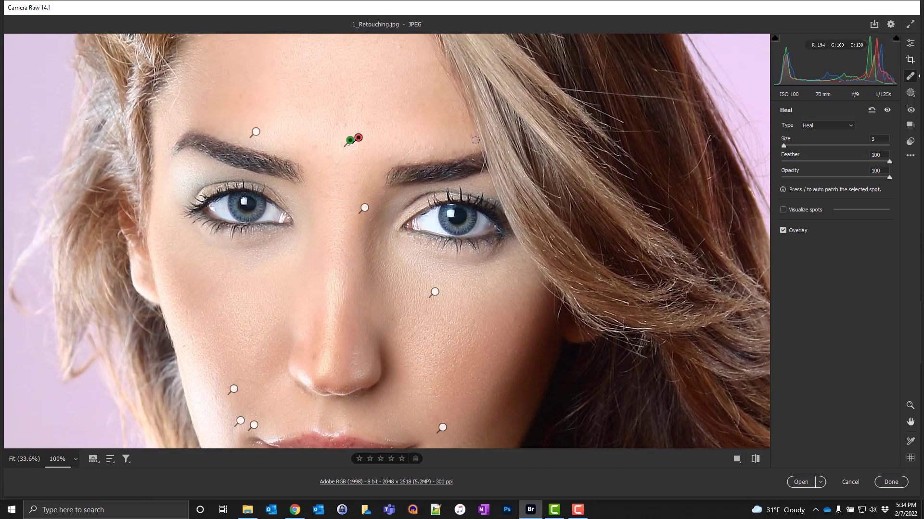
Step: Heal a forehead blemish and reposition the heal spot between the brows, then fit the image to the view
drag(469, 135, 473, 140)
drag(325, 105, 325, 180)
click(273, 89)
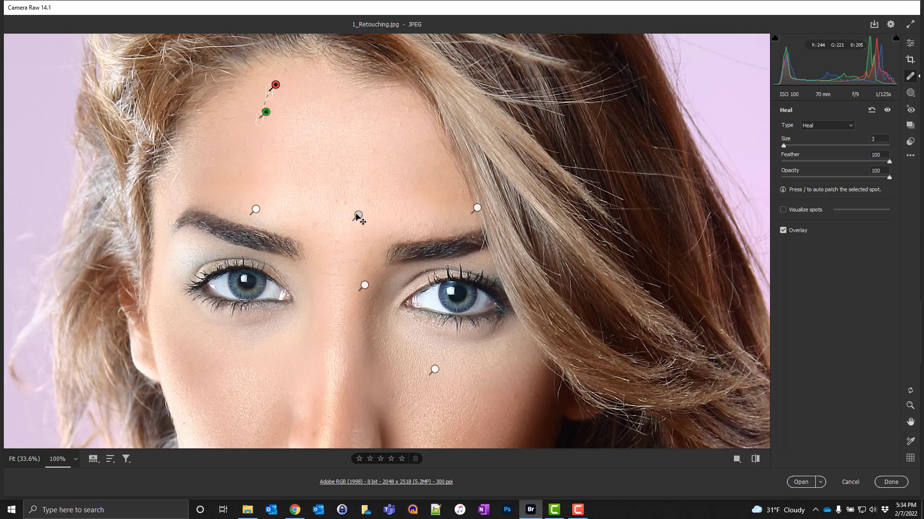
click(357, 215)
mouse_move(352, 219)
mouse_down()
mouse_move(351, 203)
mouse_move(344, 218)
mouse_up()
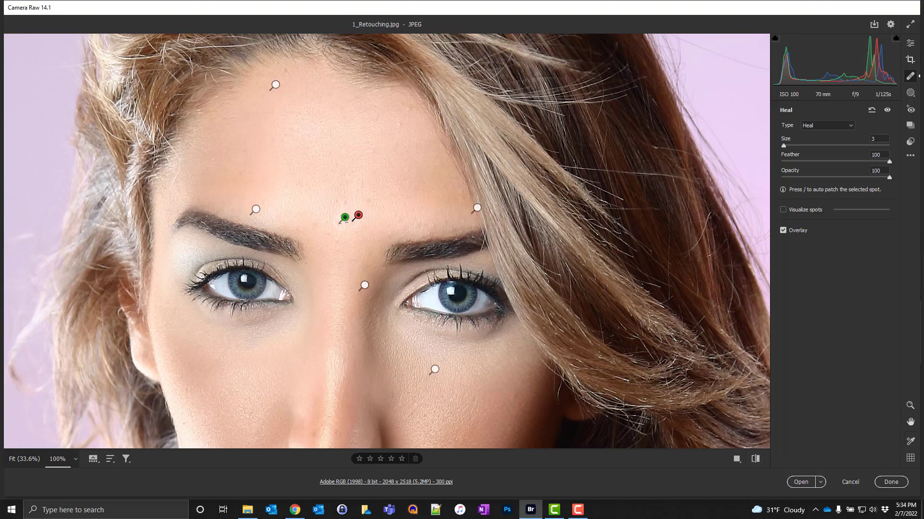
key(ctrl+0)
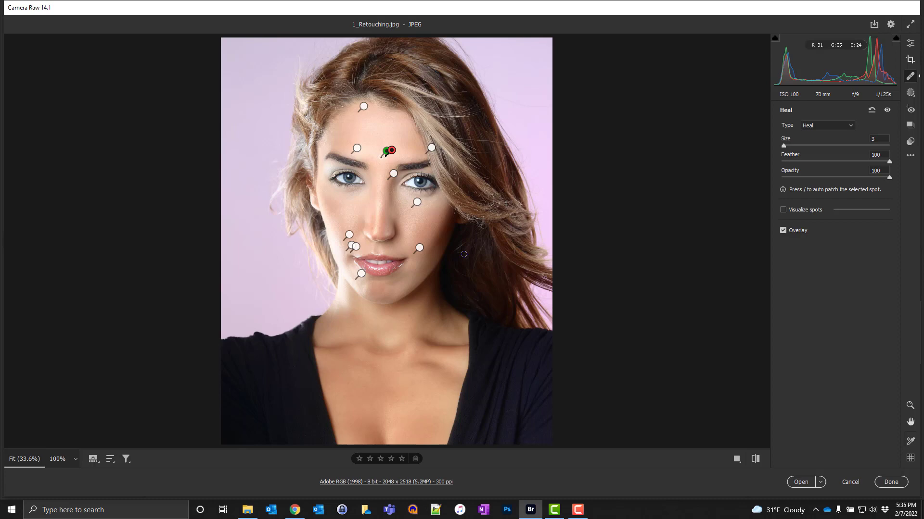
Step: Start a new Brush mask from the Masking panel
click(910, 95)
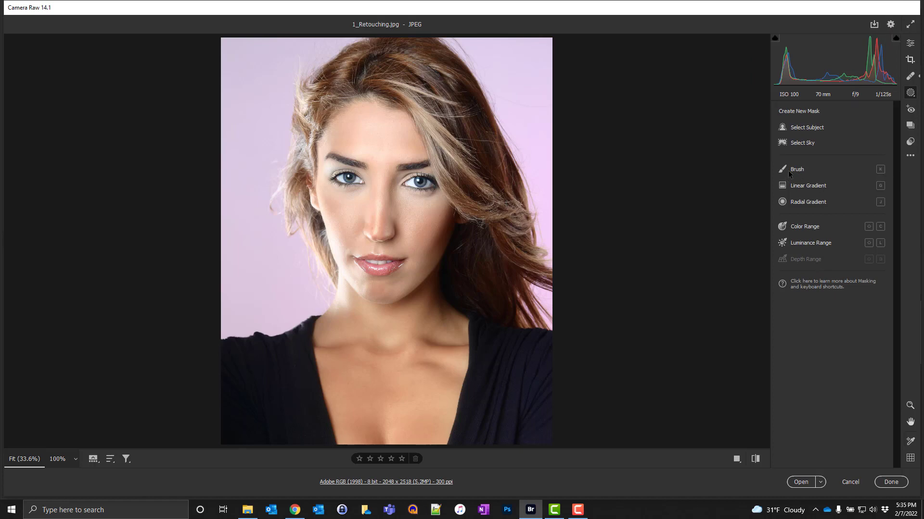
mouse_move(801, 172)
click(798, 169)
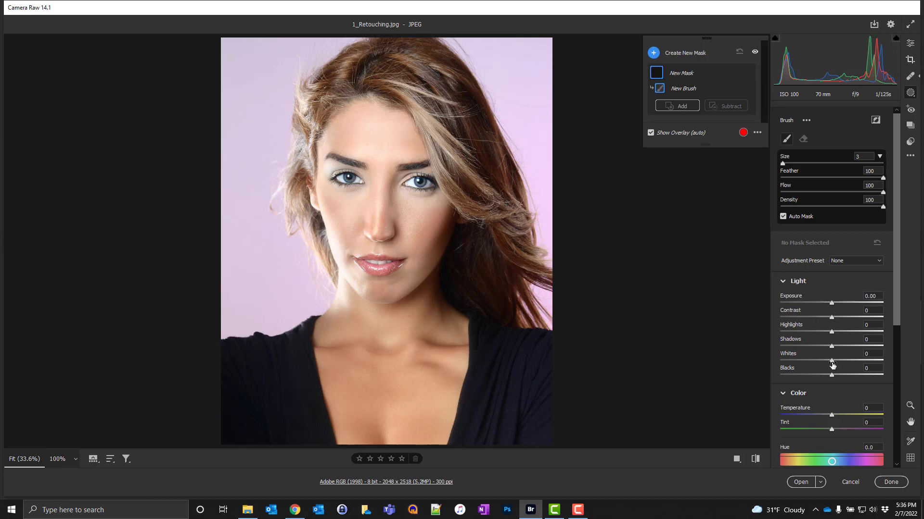
drag(832, 303, 852, 332)
click(835, 323)
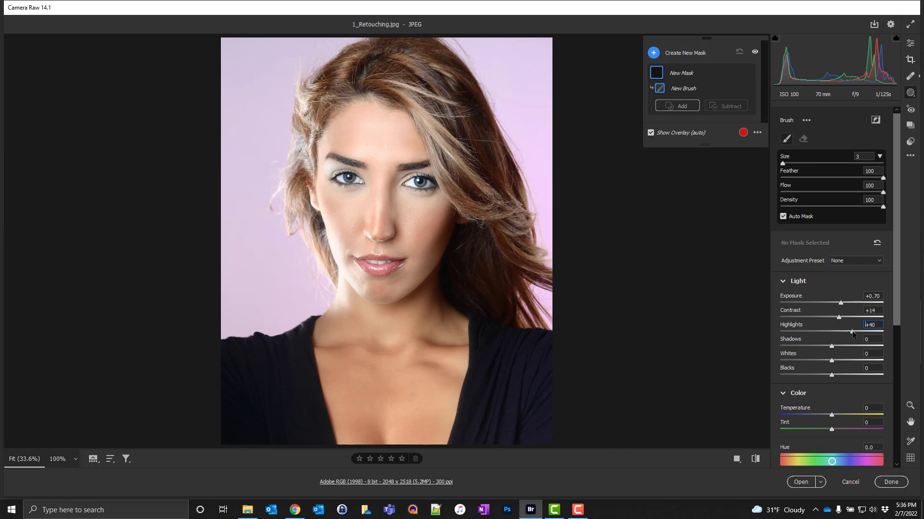
click(876, 244)
Step: Enlarge the brush to size 8 and paint the mask over the forehead, cheeks and nose
key(bracketright)
key(bracketright)
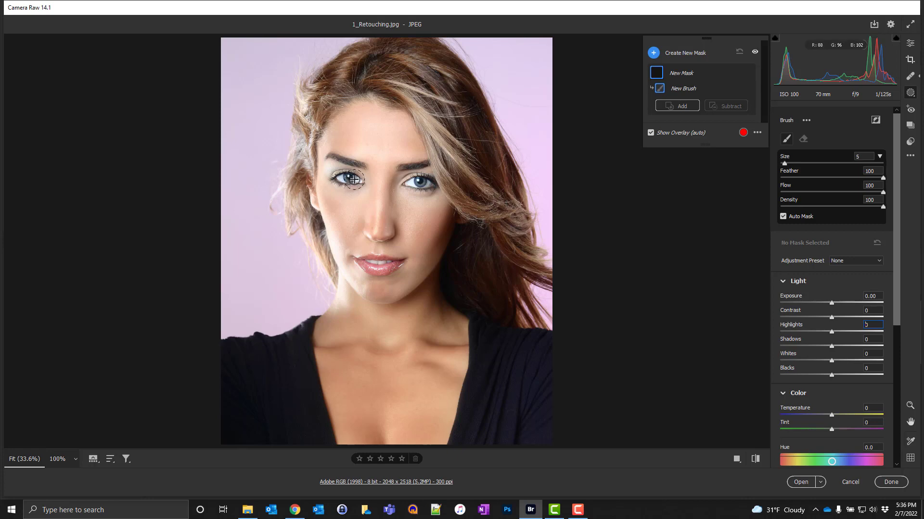
key(bracketright)
key(bracketright)
key(bracketright)
mouse_move(383, 136)
mouse_down()
mouse_move(391, 140)
mouse_move(380, 123)
mouse_move(355, 117)
mouse_move(342, 132)
mouse_move(385, 135)
mouse_up()
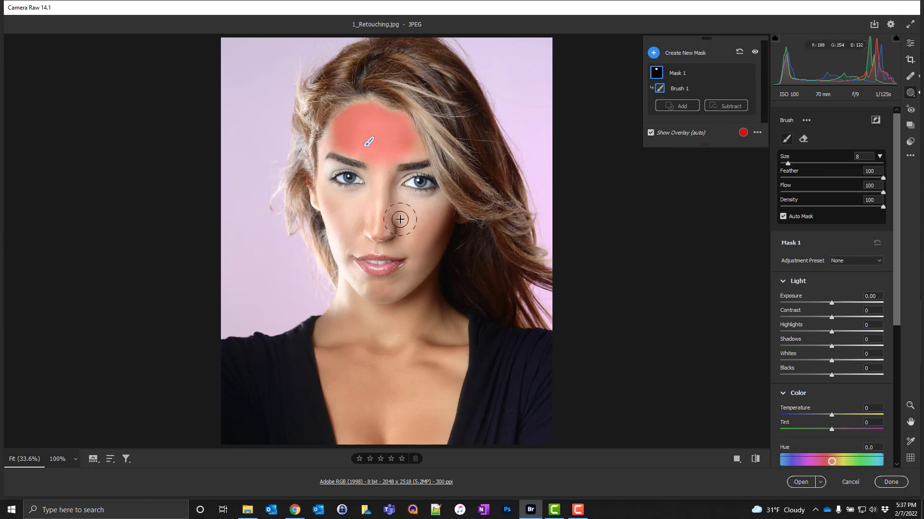
mouse_move(398, 215)
mouse_down()
mouse_move(422, 221)
mouse_move(427, 255)
mouse_move(436, 219)
mouse_move(376, 189)
mouse_move(383, 169)
mouse_move(373, 206)
mouse_move(339, 209)
mouse_move(357, 221)
mouse_move(350, 234)
mouse_move(417, 236)
mouse_move(336, 202)
mouse_move(367, 216)
mouse_move(417, 267)
mouse_up()
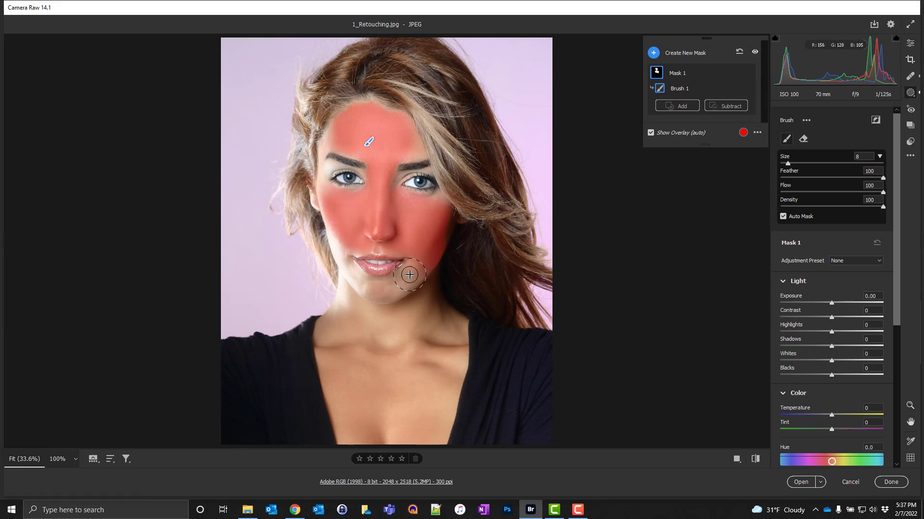
Step: Reduce the brush to size 4 and paint the mask around the lips, chin and remaining cheek
key(bracketleft)
key(bracketleft)
key(bracketleft)
key(bracketleft)
mouse_move(391, 285)
mouse_down()
mouse_move(418, 259)
mouse_move(402, 283)
mouse_move(367, 288)
mouse_move(348, 271)
mouse_move(334, 233)
mouse_move(360, 279)
mouse_move(408, 281)
mouse_up()
mouse_move(436, 200)
mouse_down()
mouse_move(368, 199)
mouse_move(337, 161)
mouse_move(324, 193)
mouse_move(332, 154)
mouse_move(324, 144)
mouse_move(337, 135)
mouse_move(378, 137)
mouse_move(415, 152)
mouse_up()
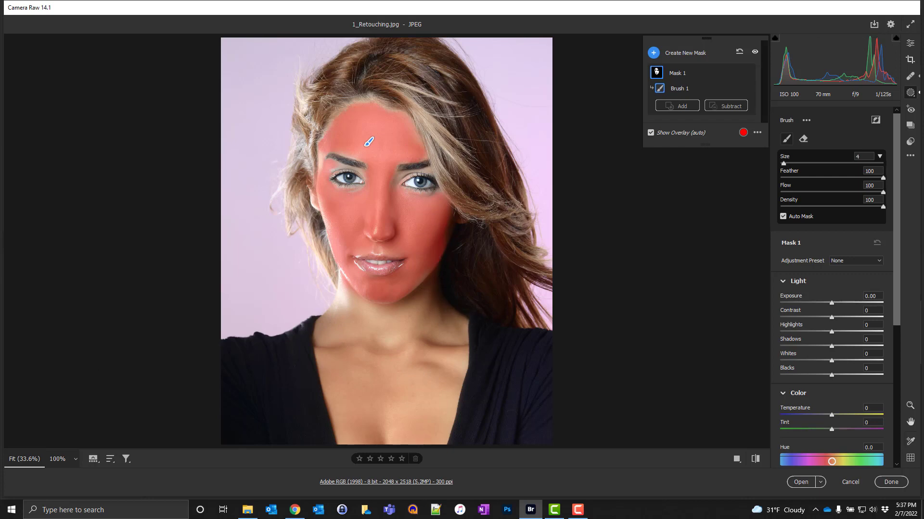
Step: Hide the mask overlay and set the mask's Clarity to -100
click(650, 133)
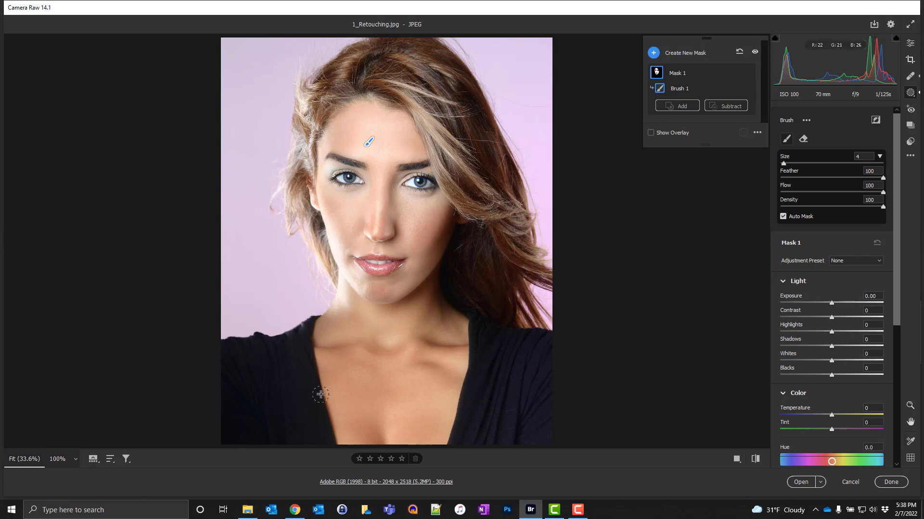
scroll(789, 356, down, 3)
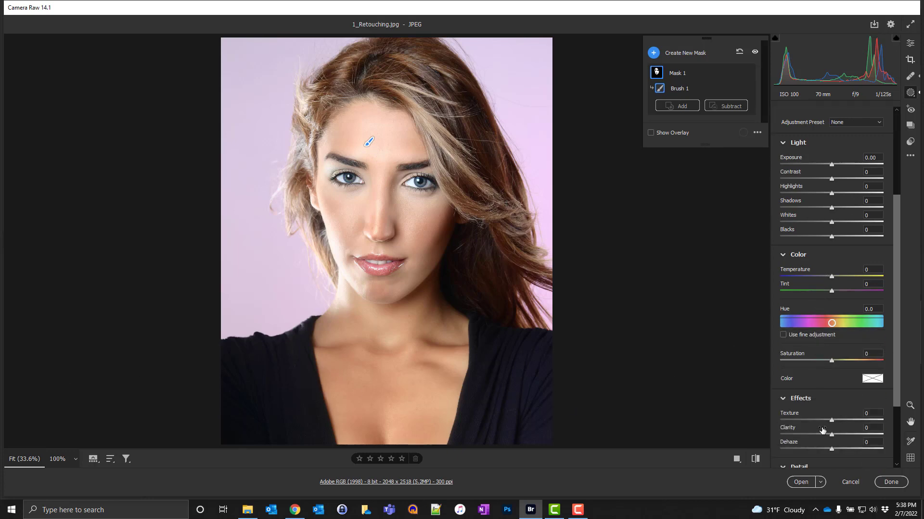
drag(825, 435, 755, 440)
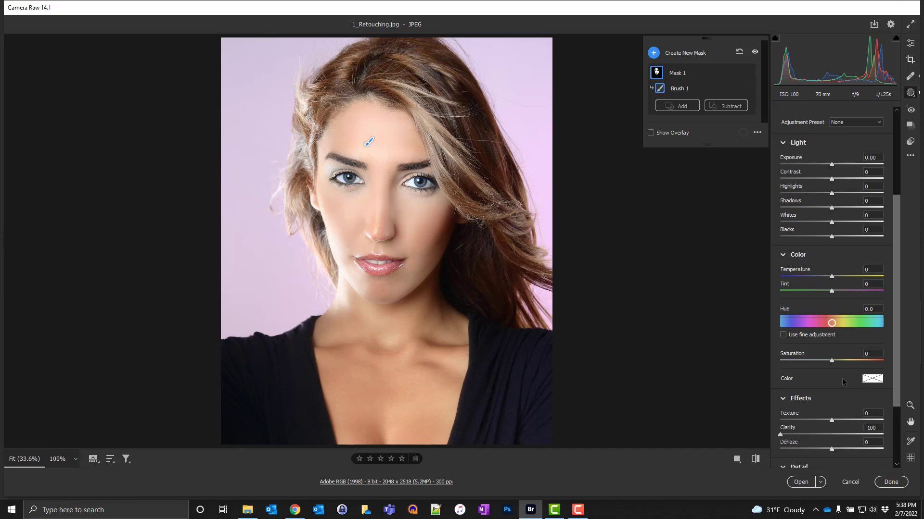
Step: Set the mask's Sharpness to +23 and Clarity to -60
scroll(835, 372, down, 2)
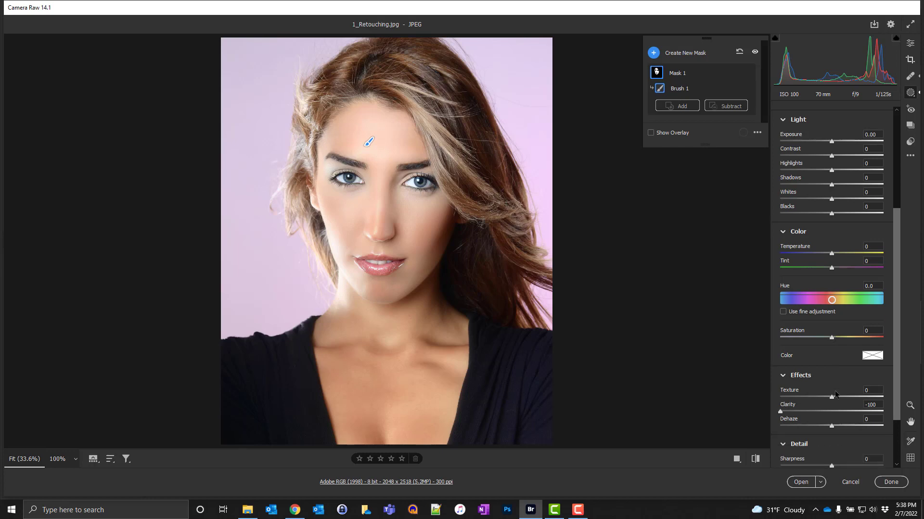
drag(833, 447, 834, 447)
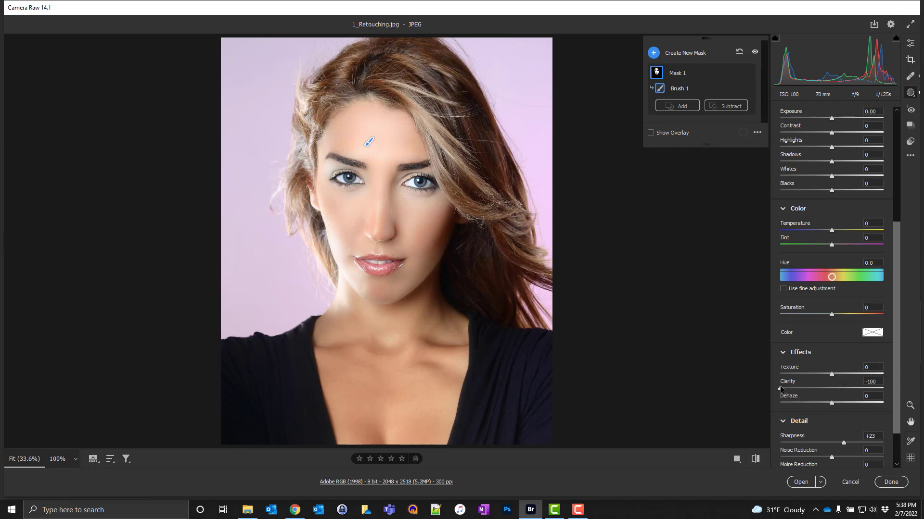
mouse_move(780, 389)
mouse_down()
mouse_move(828, 389)
mouse_move(767, 390)
mouse_move(843, 389)
mouse_move(765, 396)
mouse_up()
drag(780, 391, 787, 391)
Step: Show a side-by-side Before/After view and readjust the mask's Clarity to -60
click(736, 460)
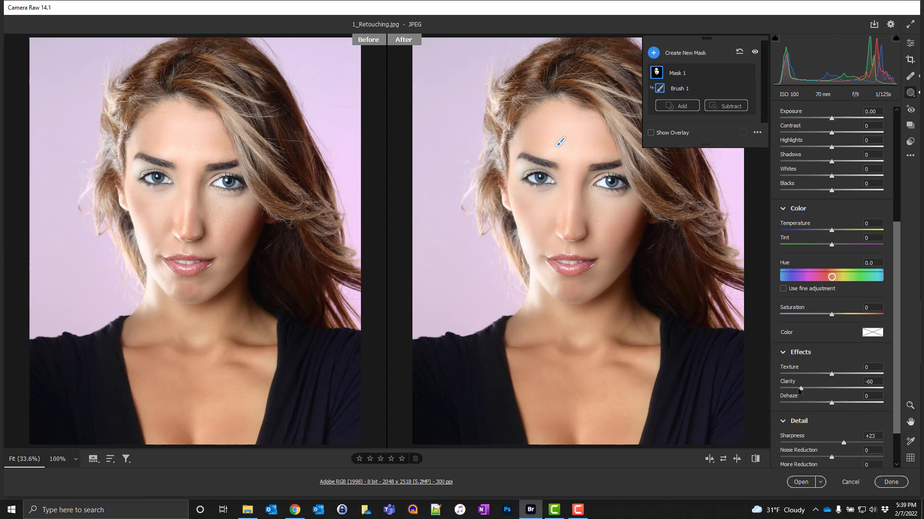
drag(800, 388, 778, 388)
drag(780, 389, 791, 391)
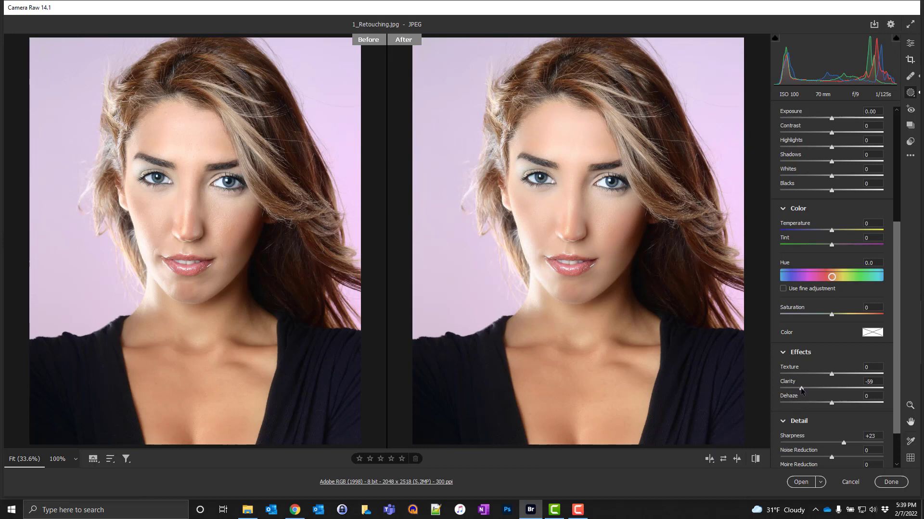
drag(801, 390, 800, 389)
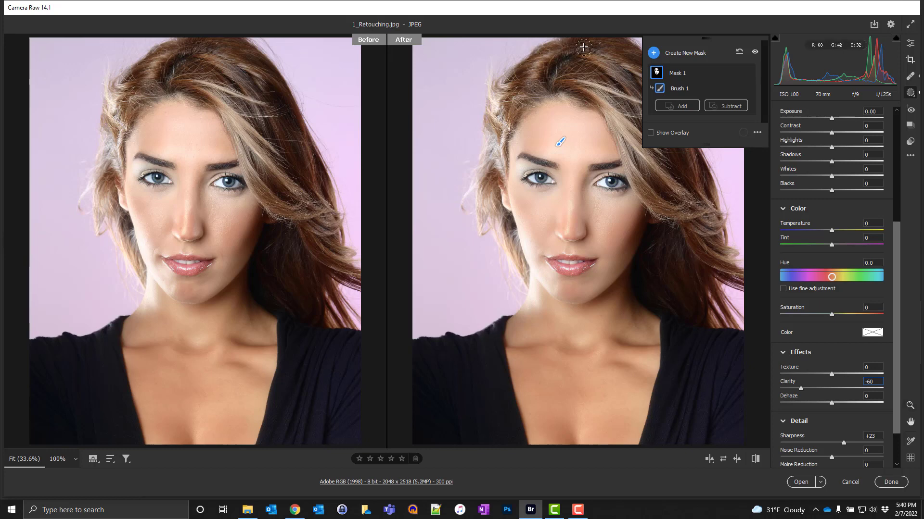
Step: Add a new Brush mask and cycle the Before/After views back to the single view
click(653, 53)
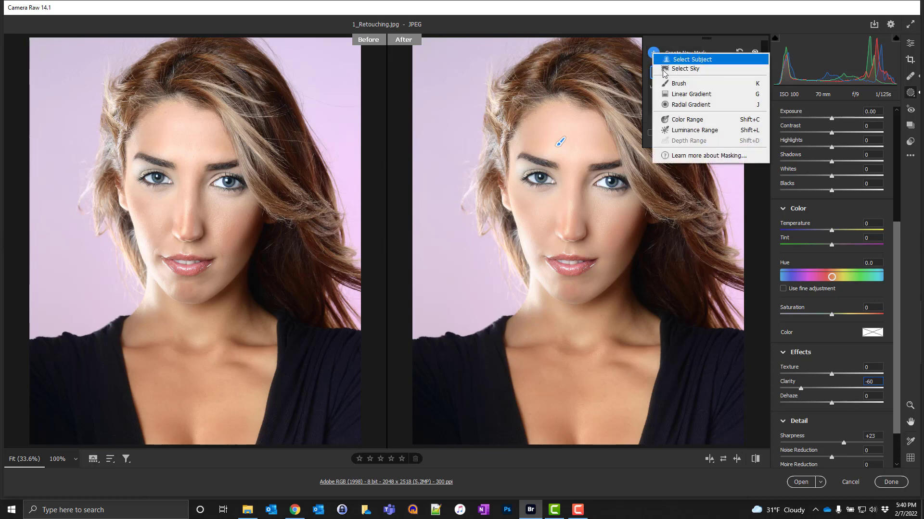
click(694, 87)
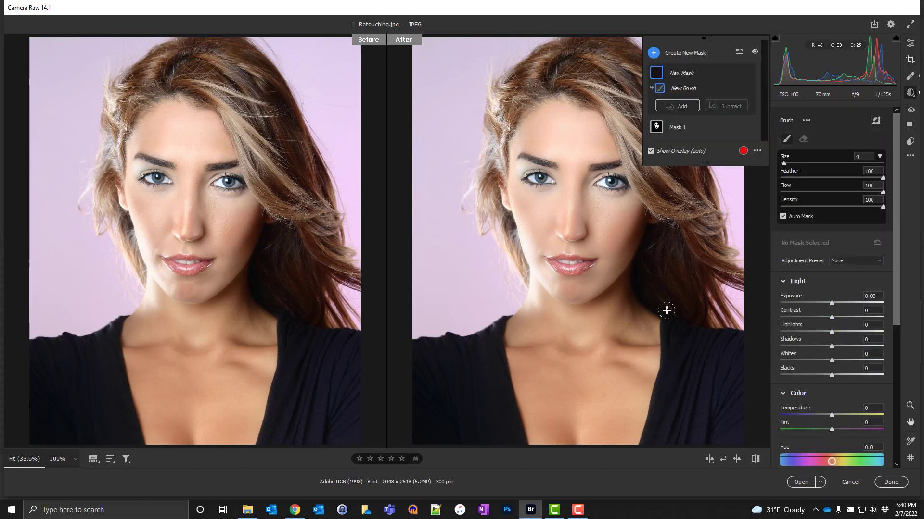
click(709, 460)
click(709, 460)
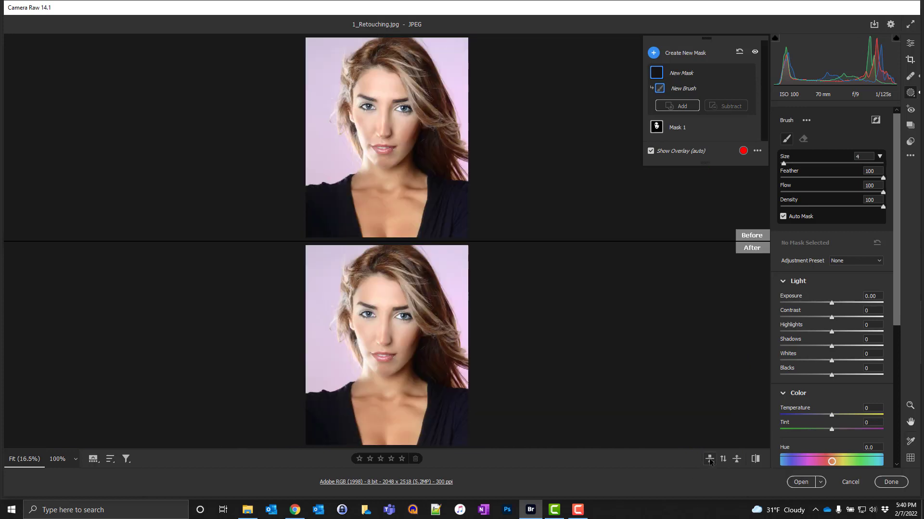
click(710, 460)
click(709, 459)
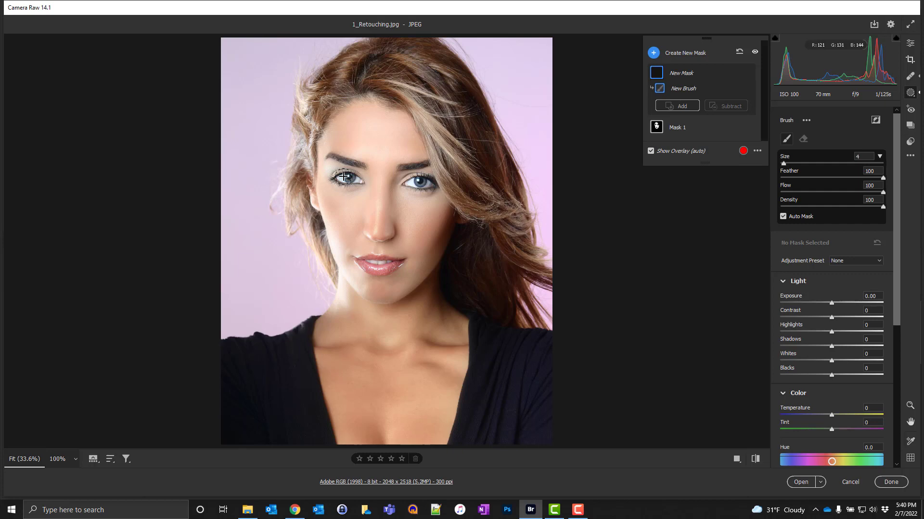
Step: Zoom in on the eyes and paint the whites of both eyes with the new Brush mask
key(ctrl+plus)
key(ctrl+plus)
key(ctrl+plus)
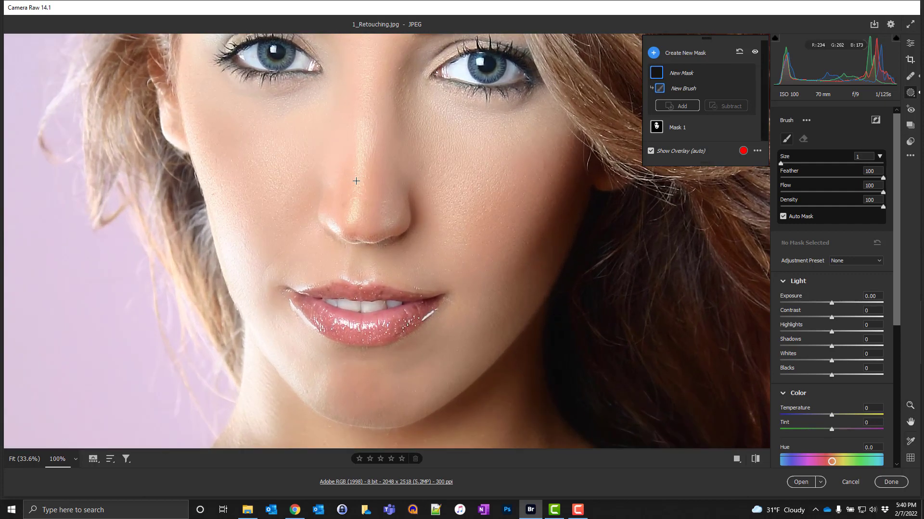
key(space)
drag(250, 118, 284, 232)
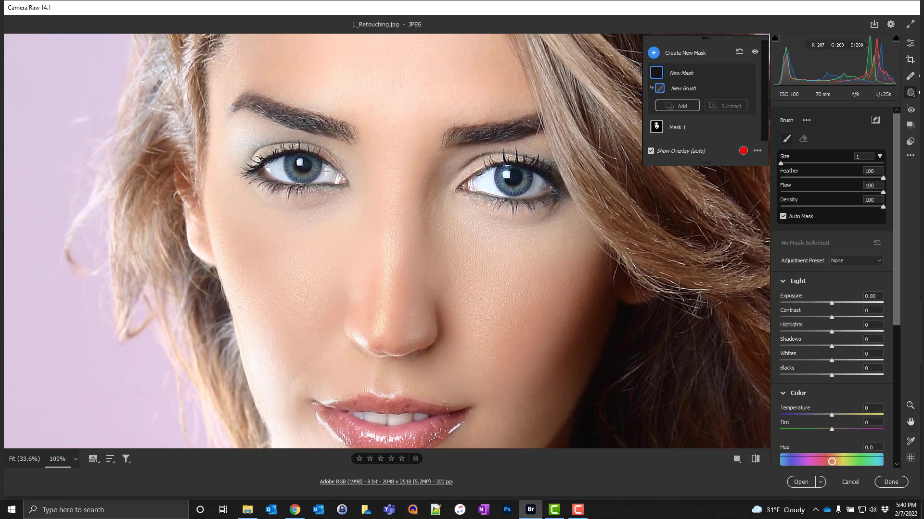
key(])
mouse_move(327, 171)
mouse_down()
mouse_move(320, 180)
mouse_move(331, 179)
mouse_move(325, 166)
mouse_move(272, 168)
mouse_up()
mouse_move(538, 182)
mouse_down()
mouse_move(487, 185)
mouse_move(489, 176)
mouse_move(495, 191)
mouse_move(478, 189)
mouse_move(494, 173)
mouse_up()
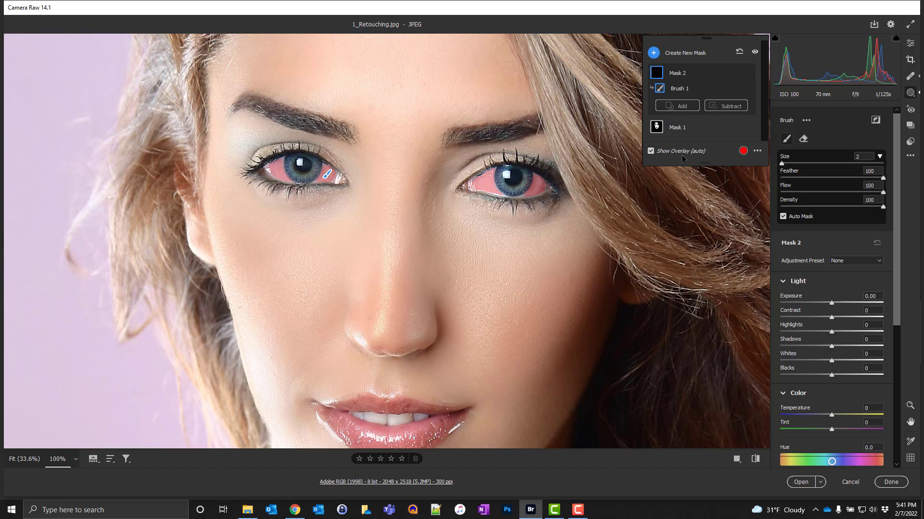
Step: Hide the mask overlay and set the eye-white mask's Whites to +25 and Exposure to +0.50
click(650, 151)
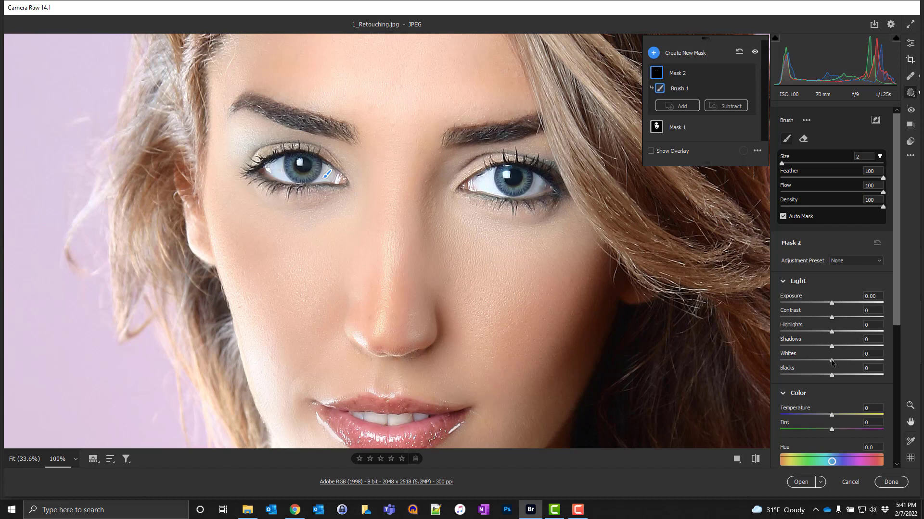
drag(831, 361, 842, 361)
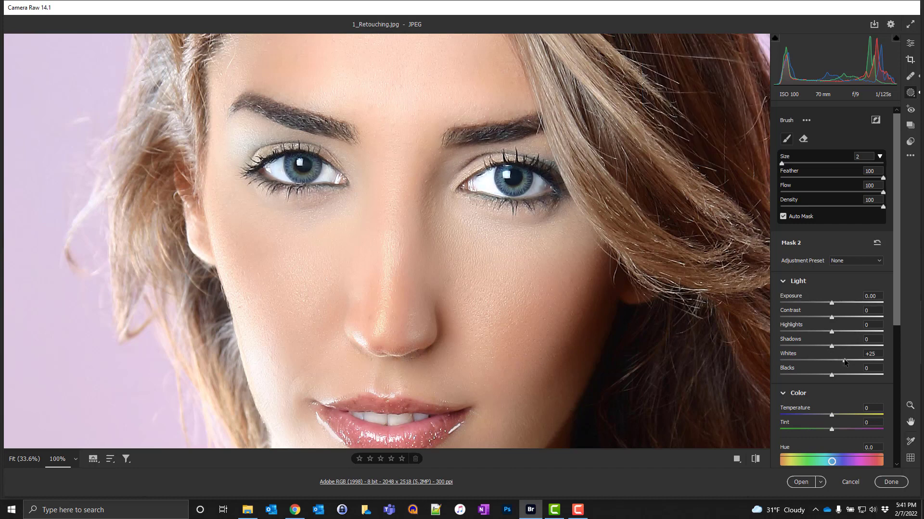
drag(846, 361, 843, 358)
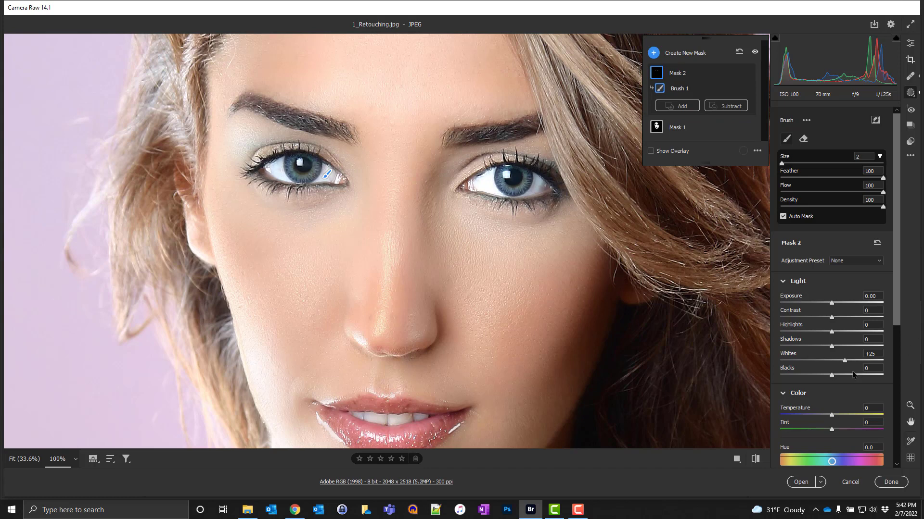
drag(831, 304, 839, 306)
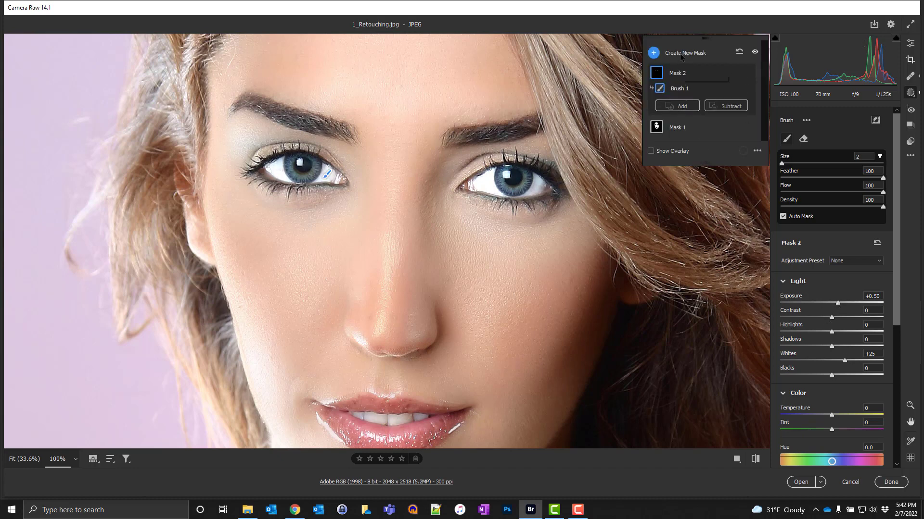
Step: Add another Brush mask, turn off Auto Mask, and paint over both irises
click(654, 53)
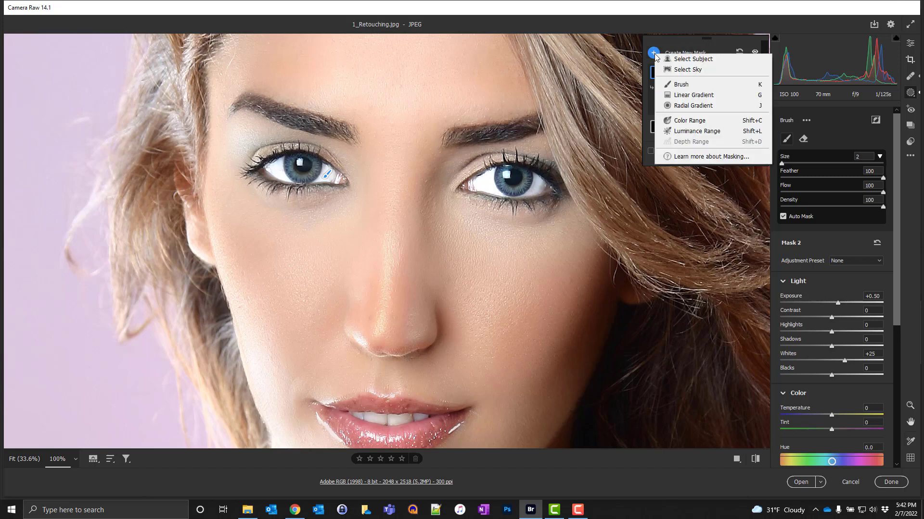
click(673, 87)
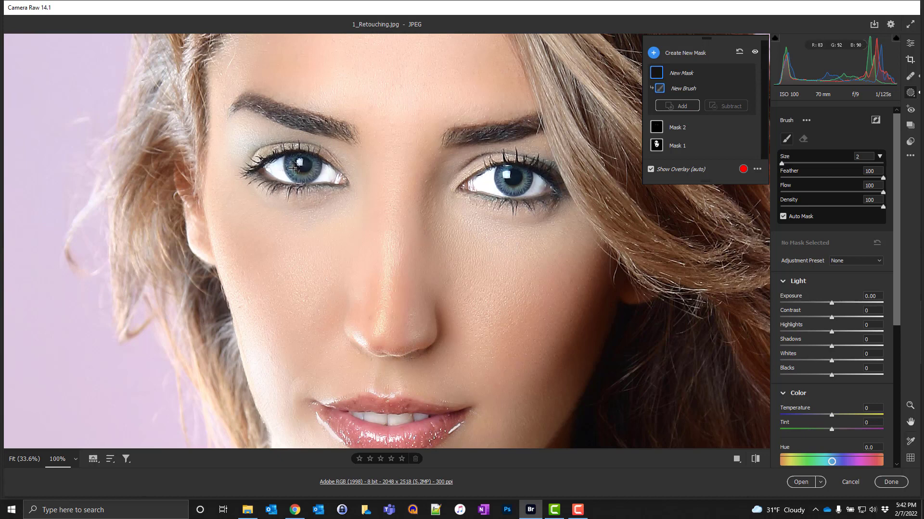
click(783, 217)
mouse_move(306, 174)
mouse_down()
mouse_move(292, 162)
mouse_move(303, 158)
mouse_move(310, 173)
mouse_move(292, 169)
mouse_up()
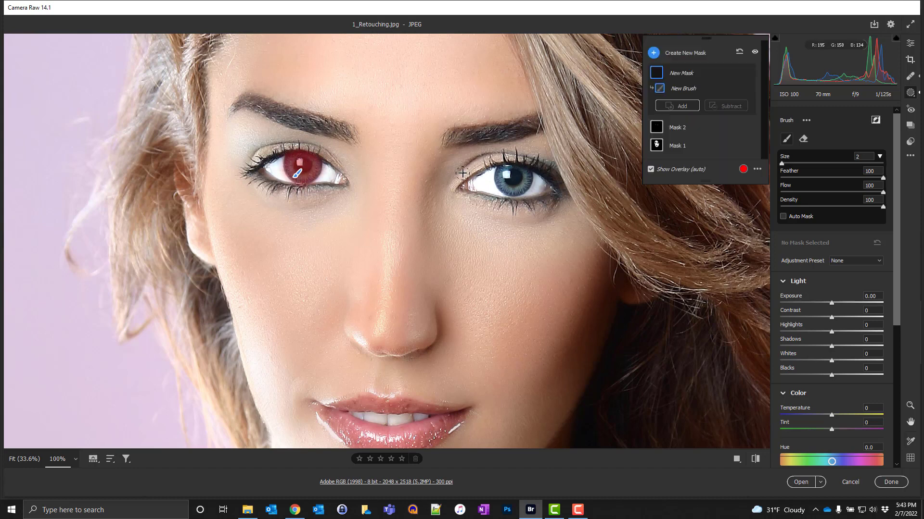
mouse_move(505, 181)
mouse_down()
mouse_move(504, 173)
mouse_move(526, 177)
mouse_move(511, 189)
mouse_move(501, 180)
mouse_up()
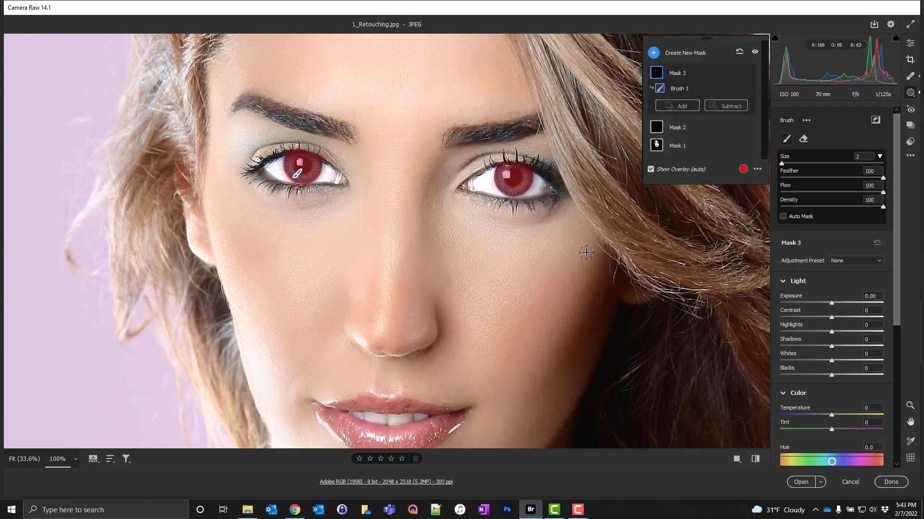
Step: Hide the overlay and set the iris mask's Contrast to +71 and Exposure to +0.85
click(650, 169)
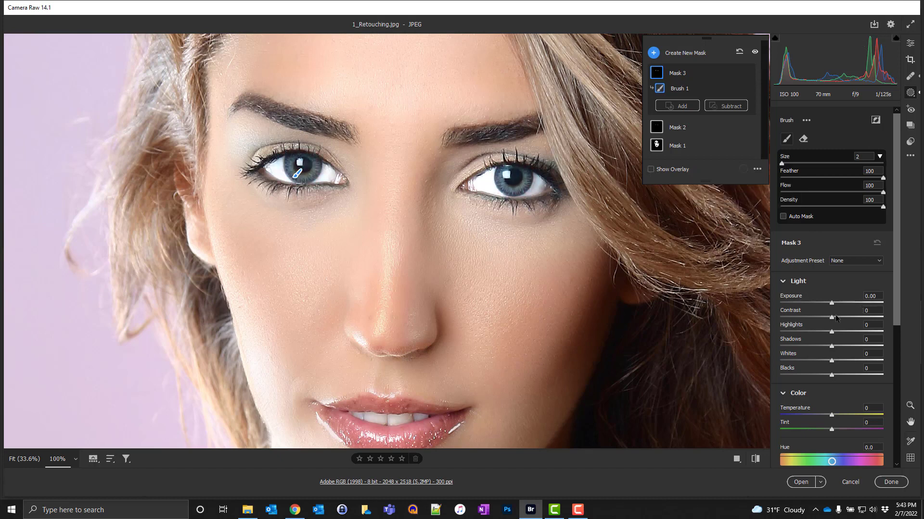
drag(835, 316, 871, 318)
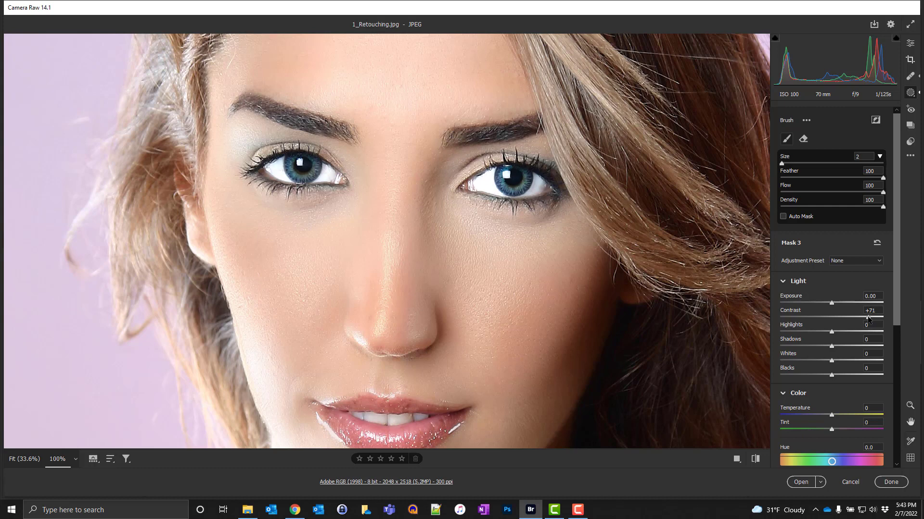
drag(833, 303, 844, 307)
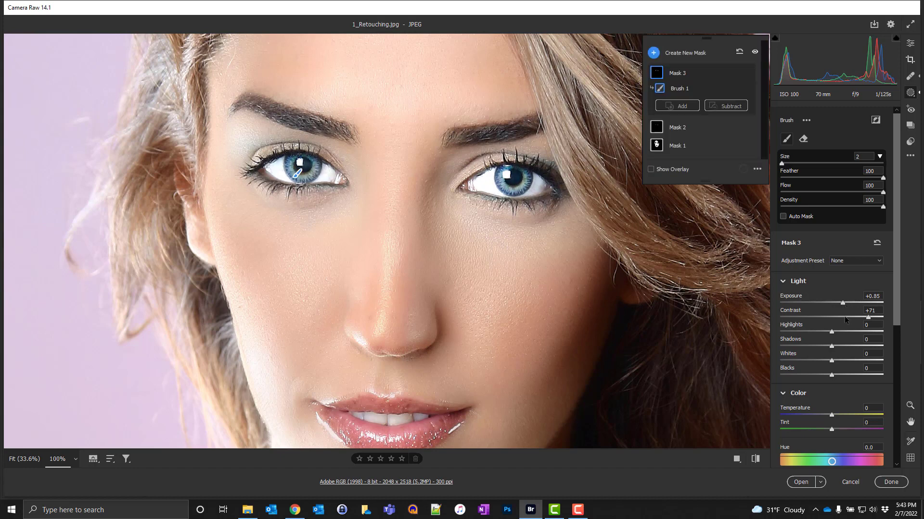
Step: Set the iris mask's Clarity to +18
scroll(844, 317, down, 3)
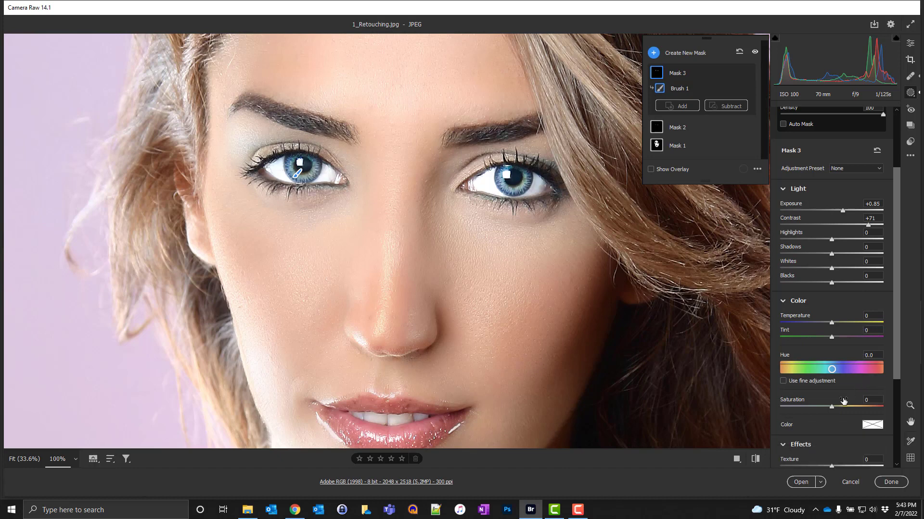
scroll(843, 401, down, 1)
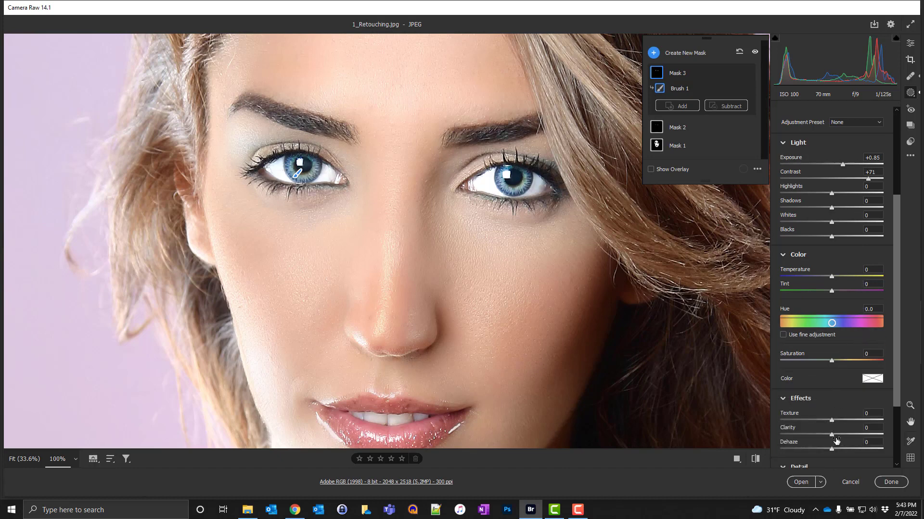
drag(834, 436, 837, 435)
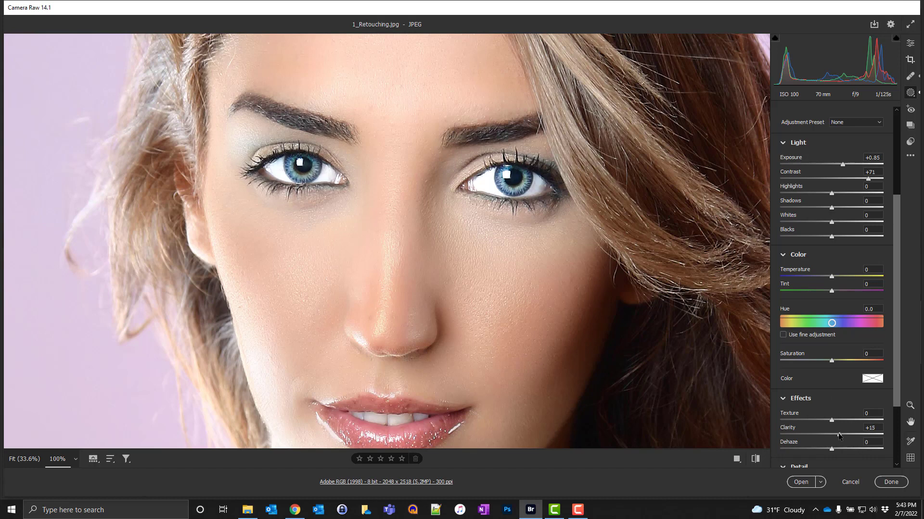
drag(840, 435, 841, 435)
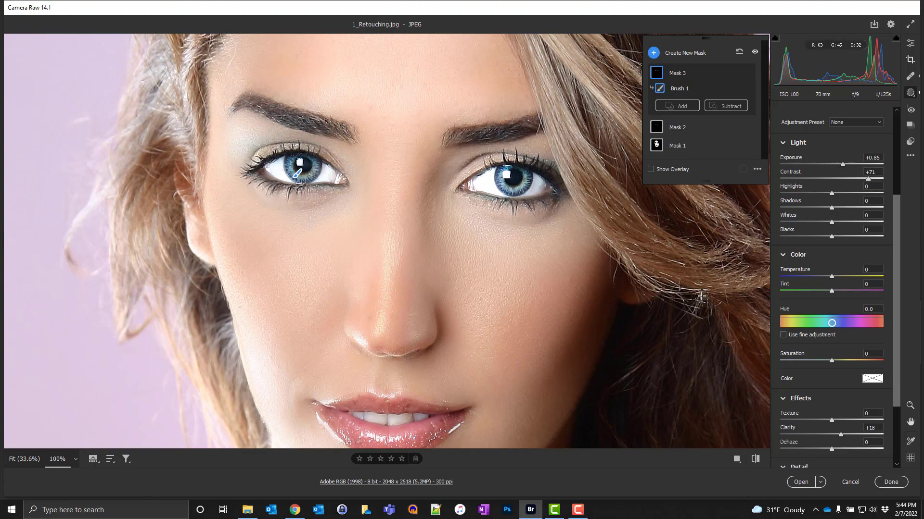
Step: Fit the image to the window and lower the iris mask's Exposure to +0.50
key(z)
key(ctrl+0)
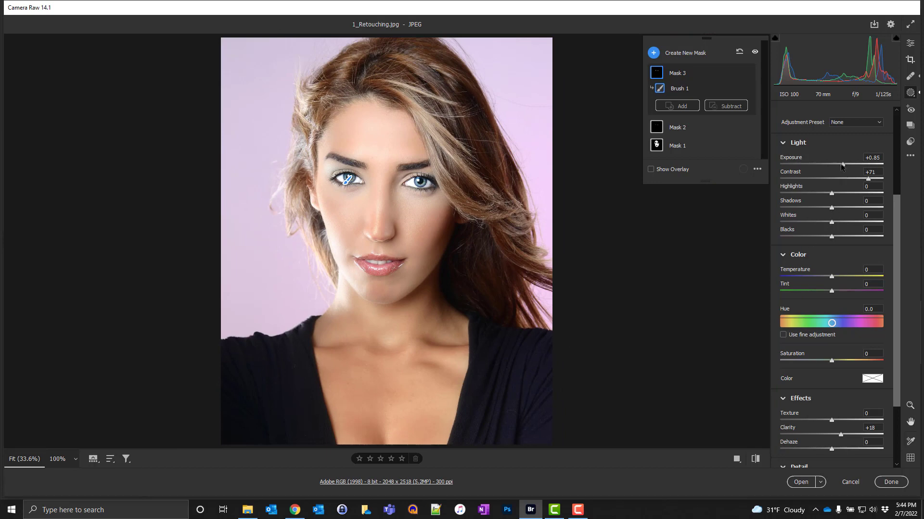
drag(842, 166, 840, 167)
key(F10)
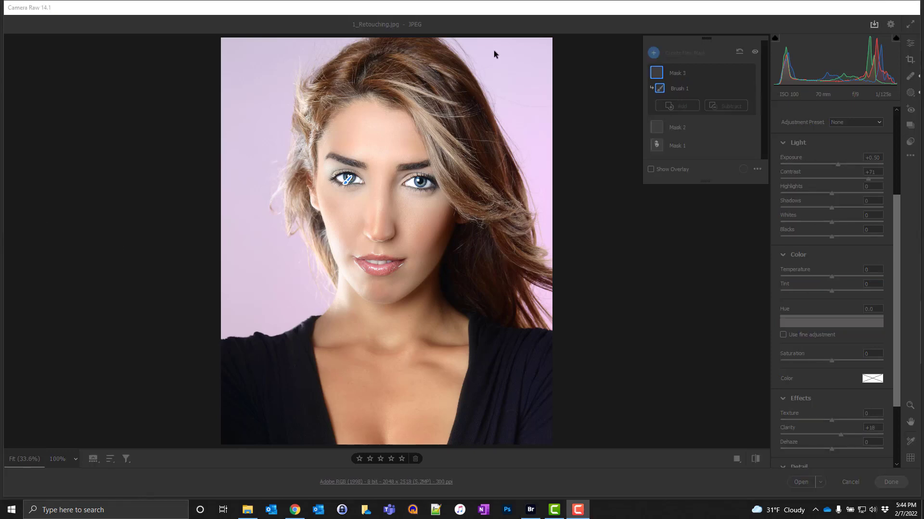
click(511, 16)
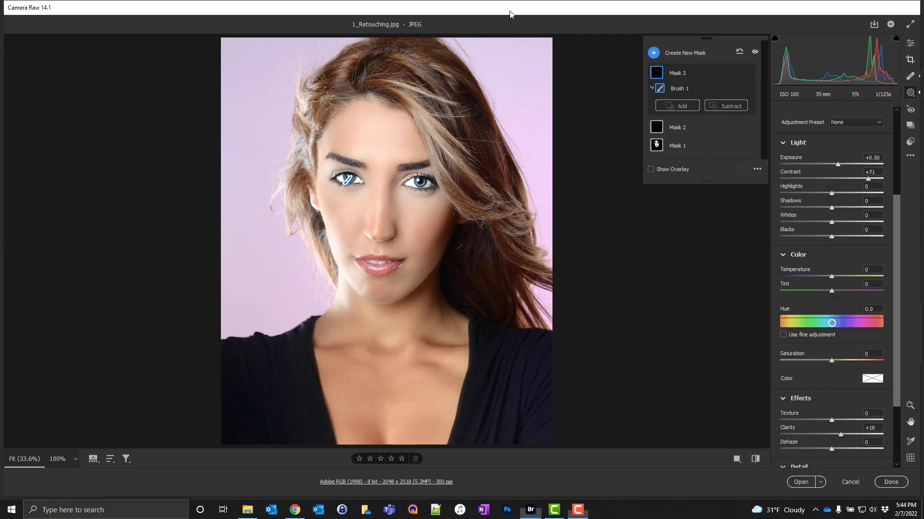
Step: Add a new Brush mask and paint over both eyes and their lids with a brush size of 5
click(655, 53)
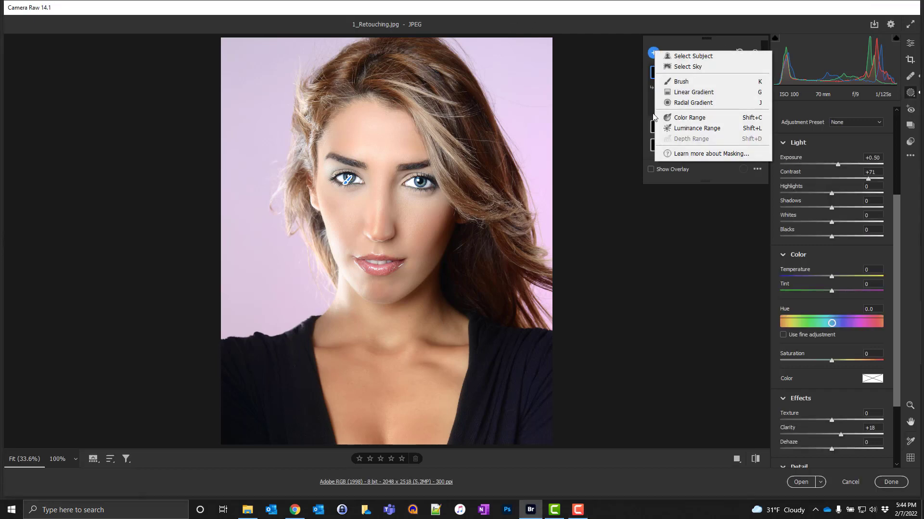
click(674, 82)
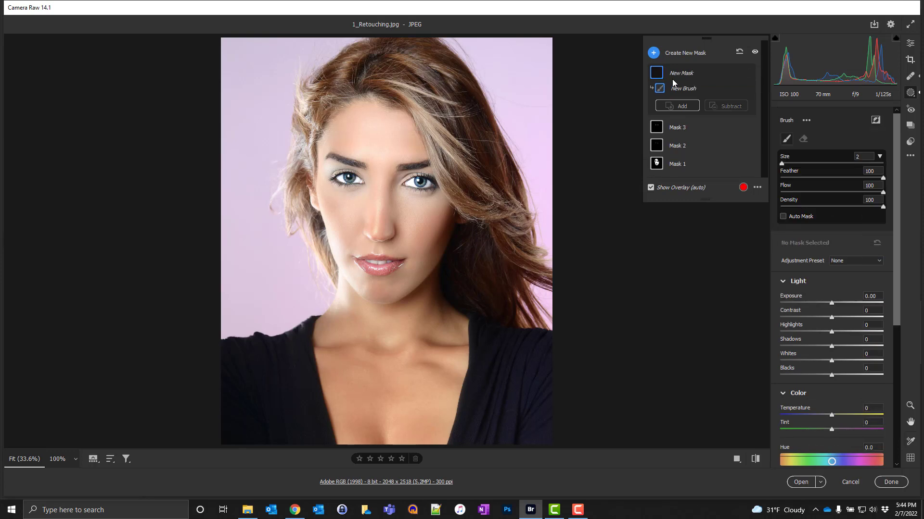
key(ctrl+plus)
key(ctrl+plus)
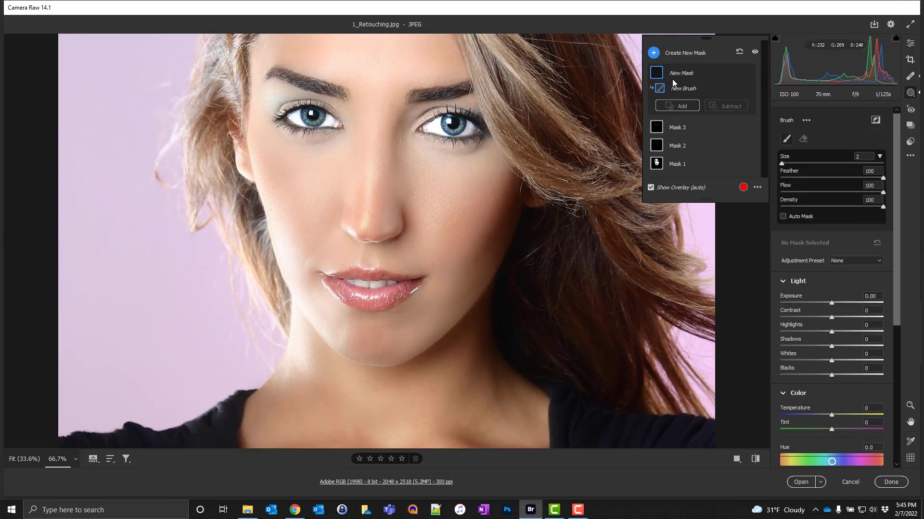
drag(405, 130, 400, 206)
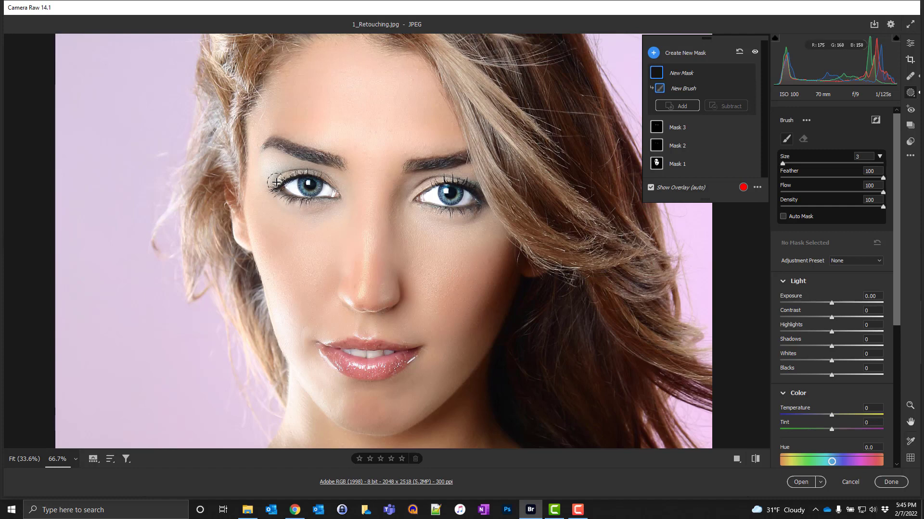
key(bracketright)
key(bracketright)
key(bracketright)
mouse_move(317, 190)
mouse_down()
mouse_move(332, 192)
mouse_move(290, 188)
mouse_up()
drag(421, 197, 464, 198)
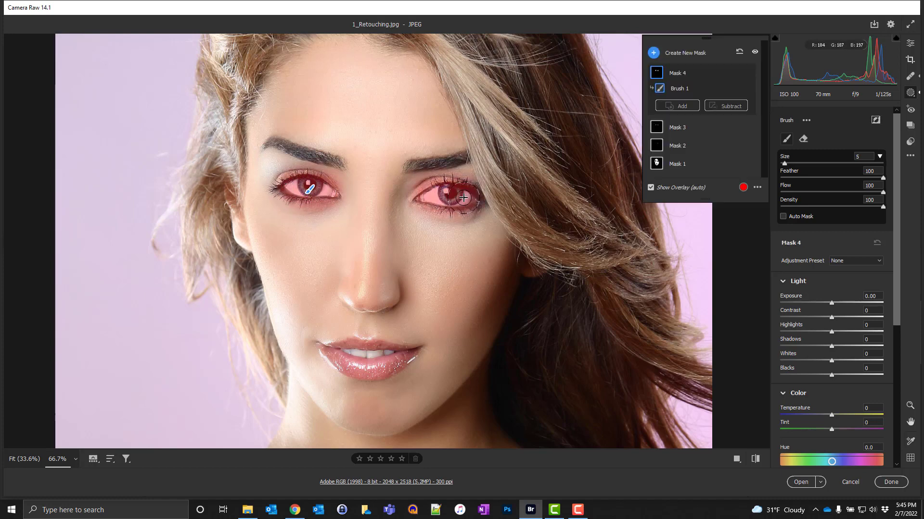
Step: Reduce the brush size to 2 and paint both eyebrows into the mask
key(bracketleft)
key(bracketleft)
key(bracketleft)
drag(409, 164, 465, 157)
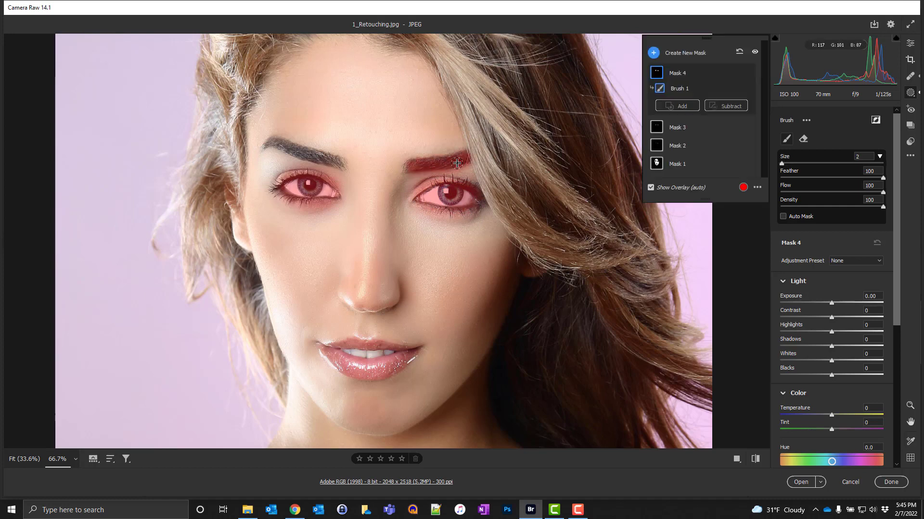
drag(339, 163, 264, 142)
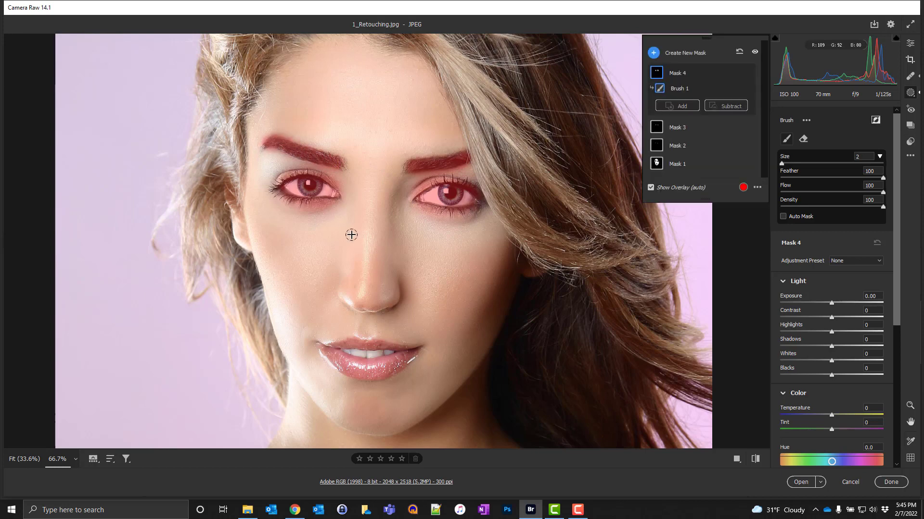
Step: Extend the mask over the lips and the hair strand crossing the face
mouse_move(321, 344)
mouse_down()
mouse_move(407, 352)
mouse_move(357, 364)
mouse_move(363, 359)
mouse_move(332, 357)
mouse_move(384, 368)
mouse_up()
drag(402, 364, 413, 354)
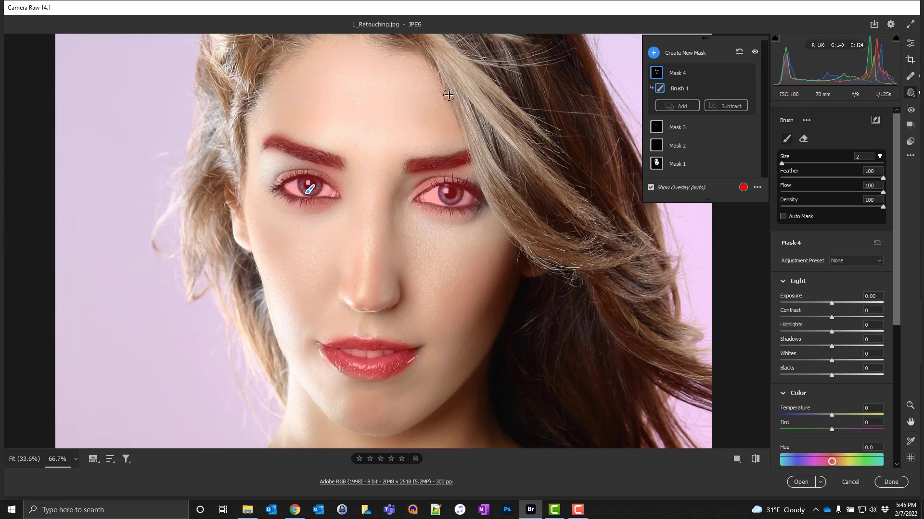
mouse_move(433, 60)
mouse_down()
mouse_move(490, 186)
mouse_move(530, 242)
mouse_move(503, 215)
mouse_move(485, 186)
mouse_move(548, 266)
mouse_move(530, 251)
mouse_move(540, 261)
mouse_move(556, 272)
mouse_move(588, 270)
mouse_move(575, 272)
mouse_move(597, 258)
mouse_move(557, 245)
mouse_move(573, 242)
mouse_move(502, 179)
mouse_move(461, 94)
mouse_move(490, 126)
mouse_up()
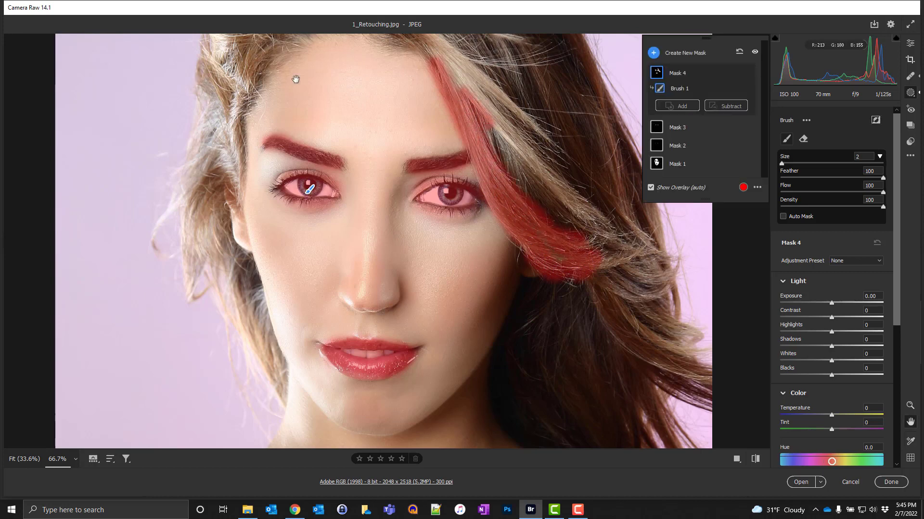
Step: Hide the mask overlay and set the eye, brow, lip and hair mask's Sharpness to +30
drag(295, 77, 300, 149)
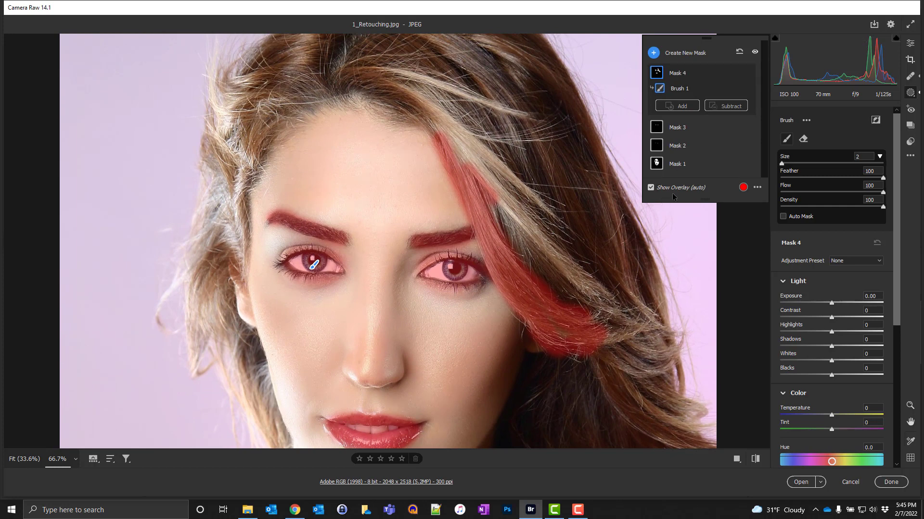
click(650, 188)
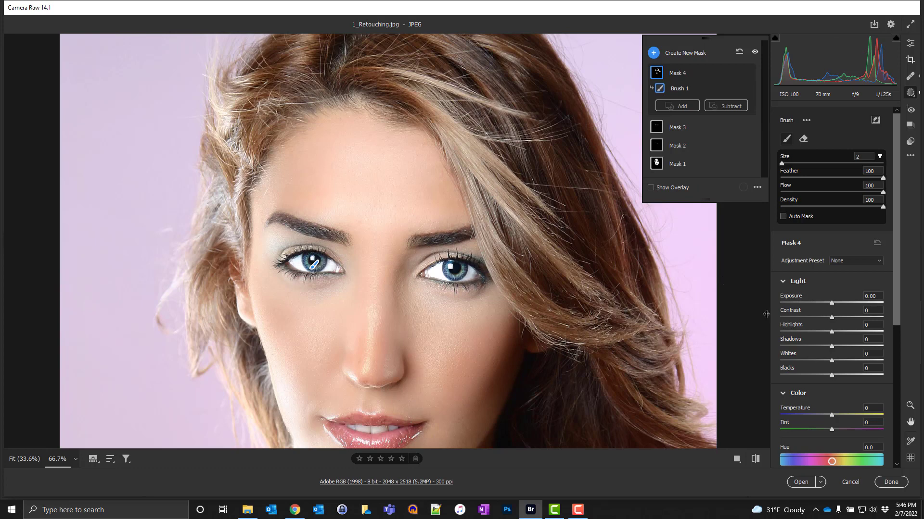
scroll(861, 366, down, 3)
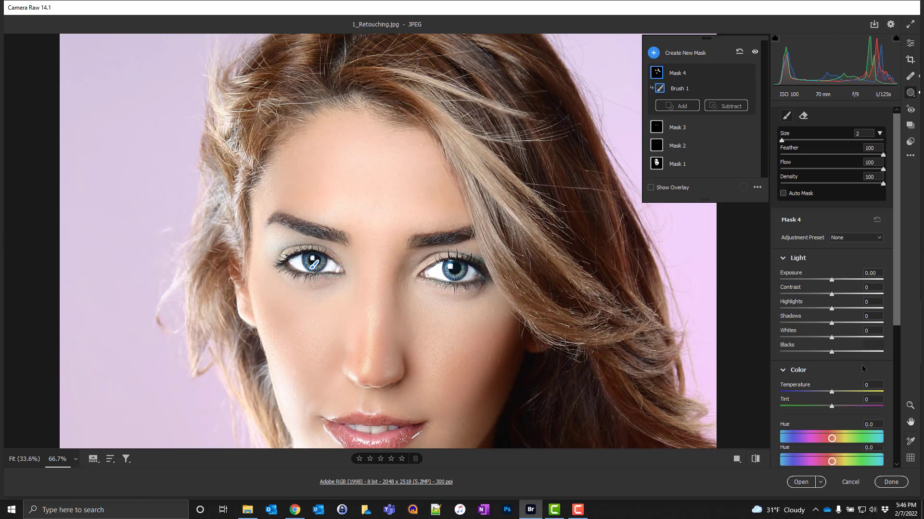
scroll(852, 366, down, 7)
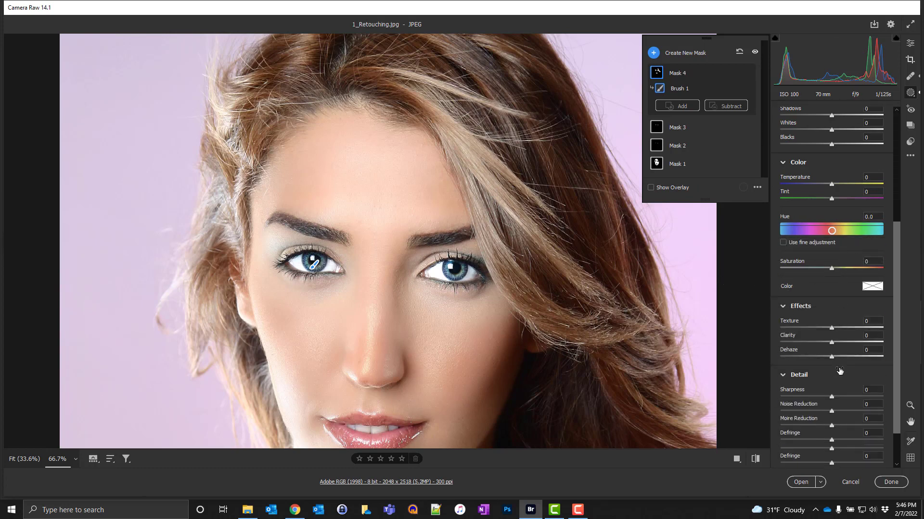
drag(833, 393, 911, 390)
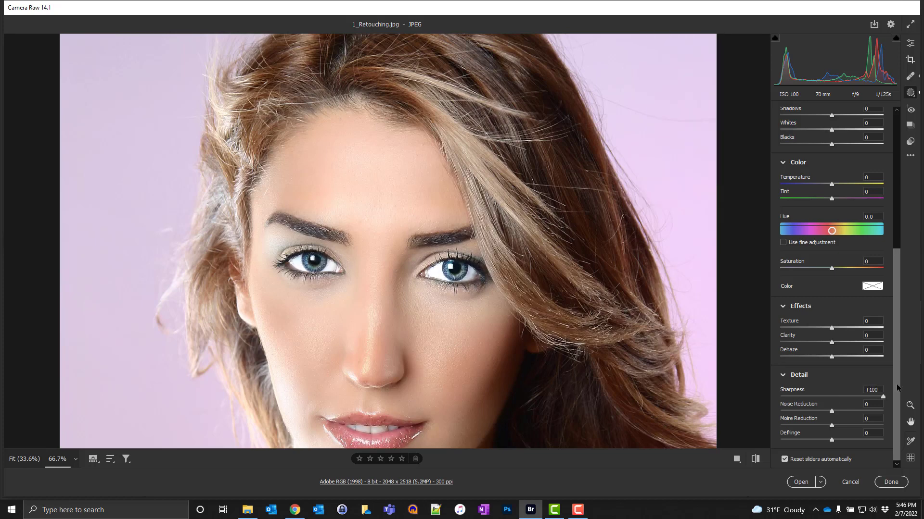
drag(882, 397, 572, 400)
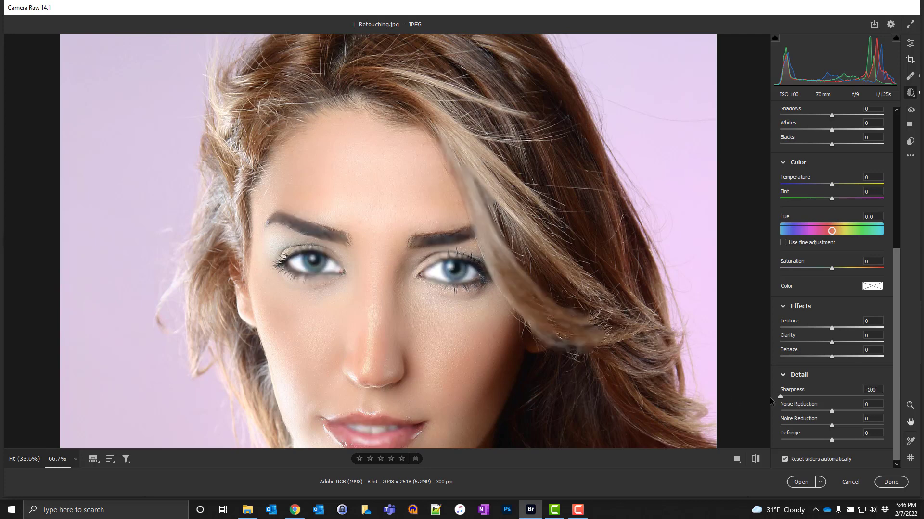
drag(770, 397, 855, 404)
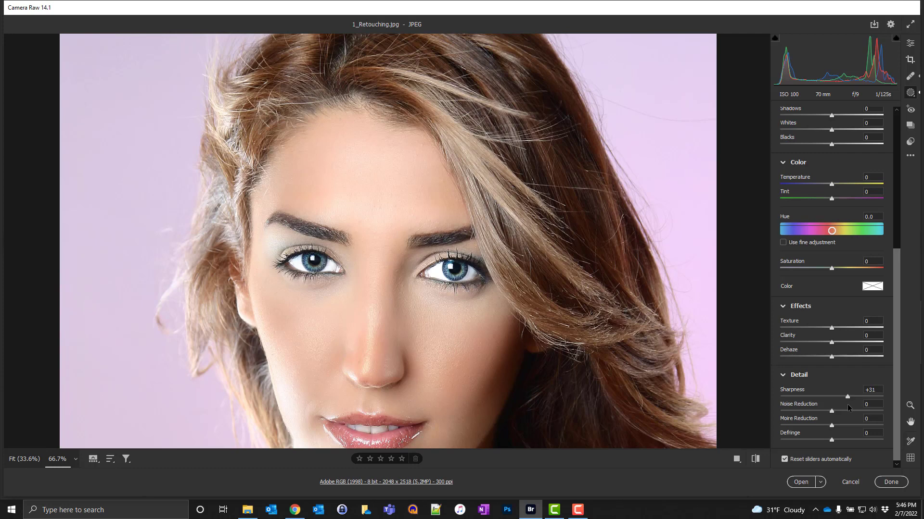
drag(845, 404, 846, 404)
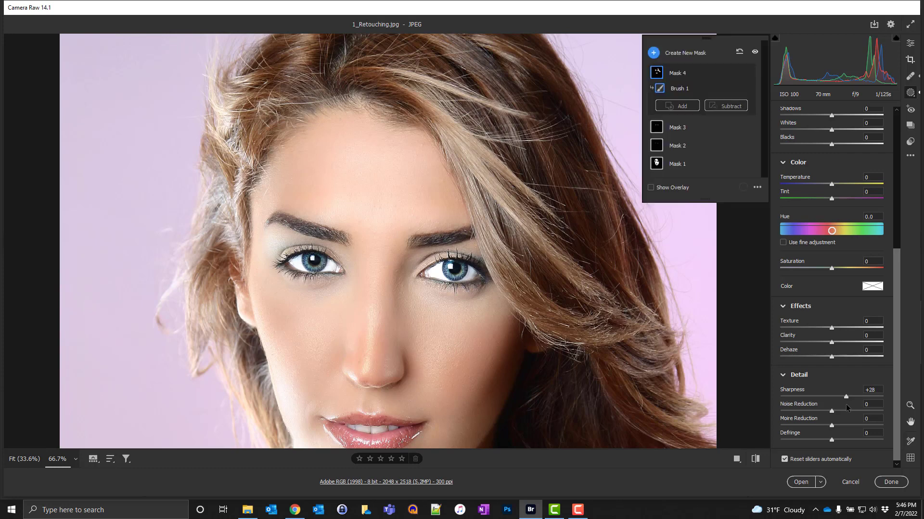
click(869, 389)
text(30)
Step: Fit the image to the window, show the before/after comparison side by side and close the masking panel
key(ctrl+0)
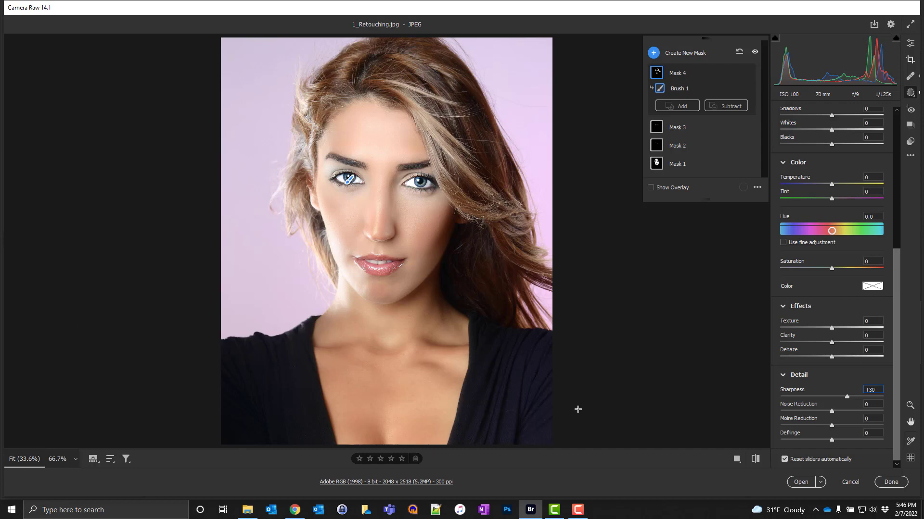
key(q)
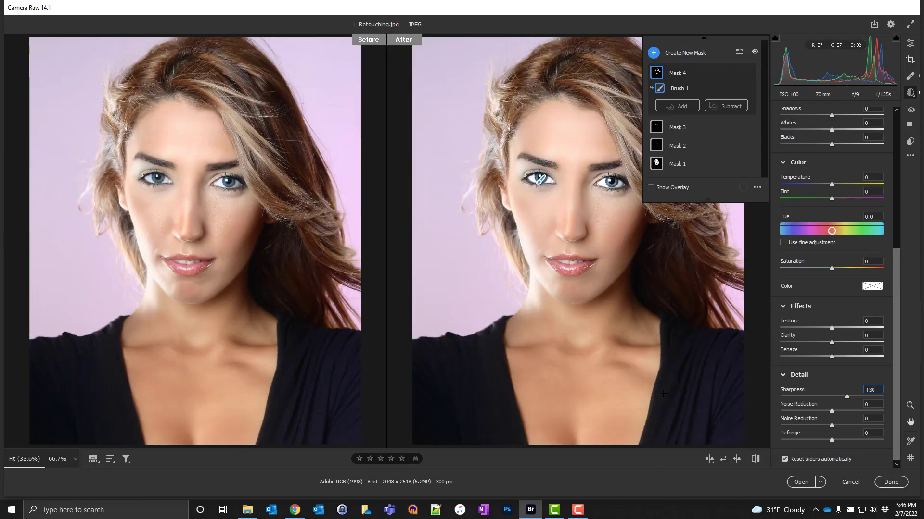
click(905, 45)
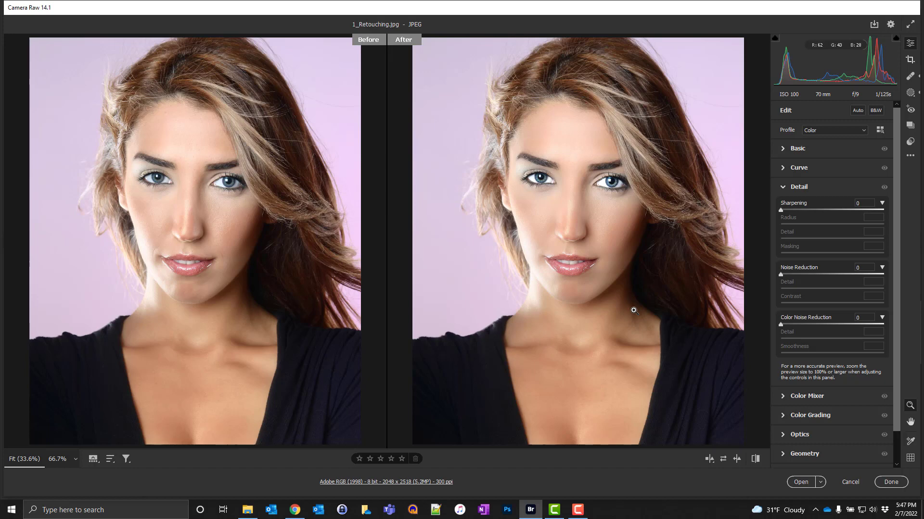
Step: Open the save options and set the file name to Lesson_6_A
click(874, 24)
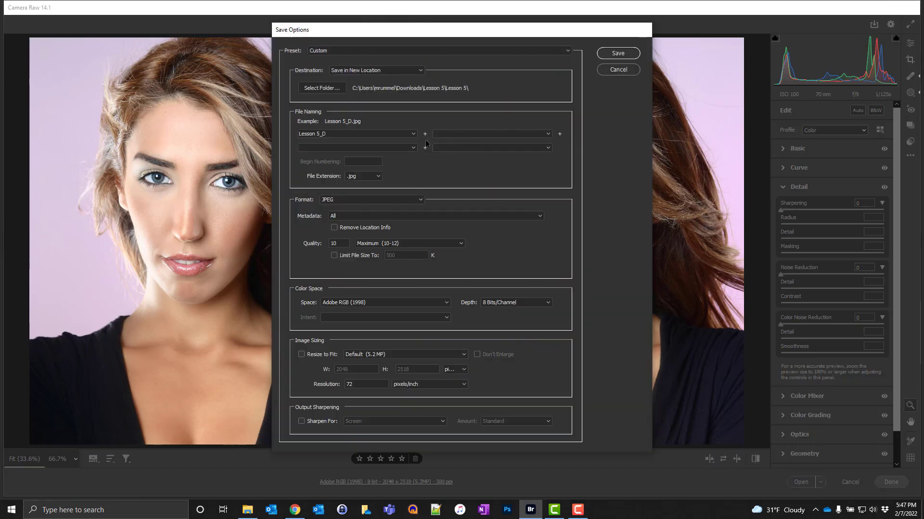
drag(327, 133, 297, 137)
text(Lesson_)
key(BackSpace)
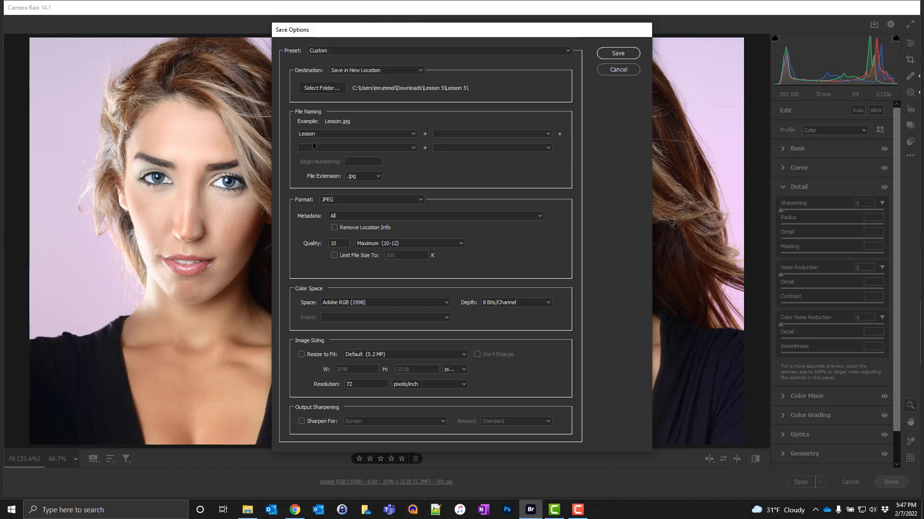
text(_6_A)
Step: Choose the Lesson 6 folder inside Downloads\Lesson 6 as the destination and save the image
click(326, 87)
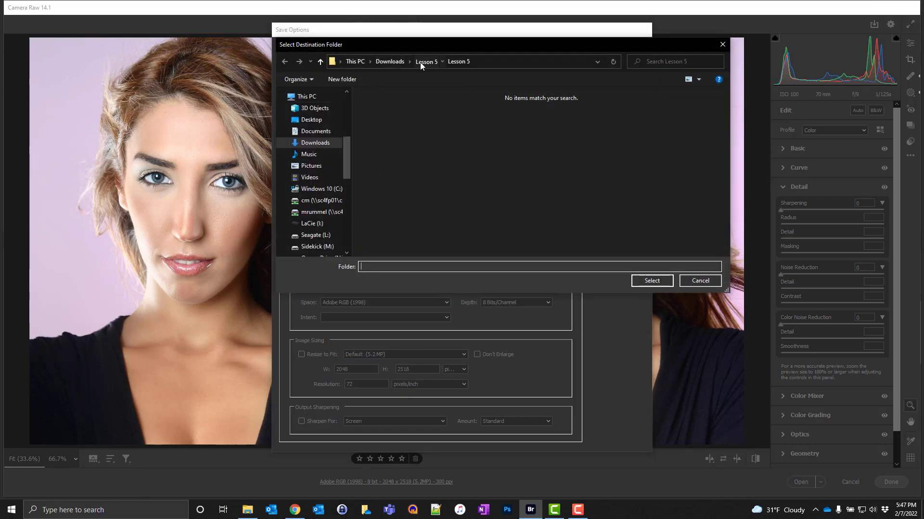
click(420, 62)
click(388, 63)
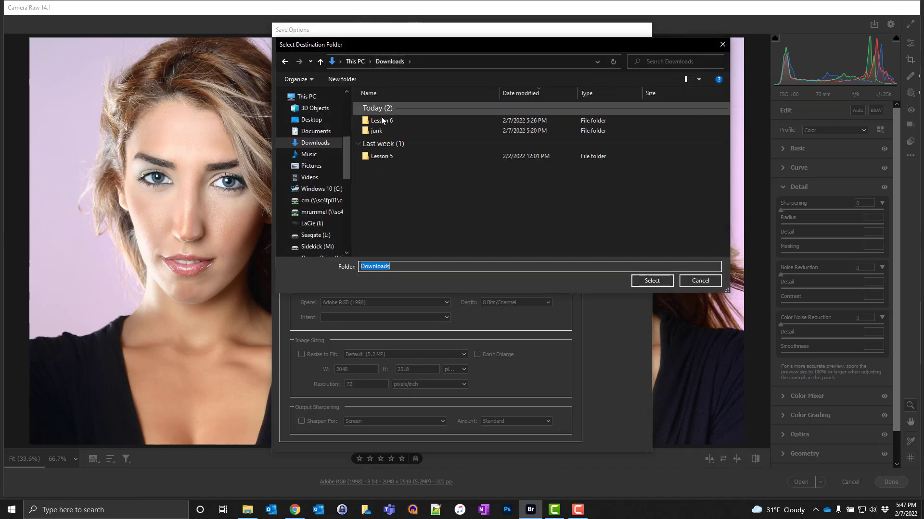
double_click(378, 120)
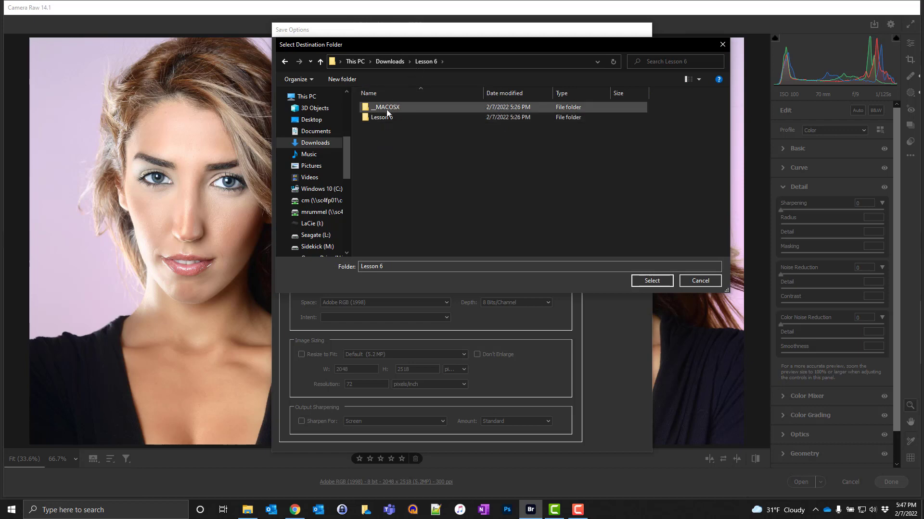
double_click(382, 118)
click(652, 279)
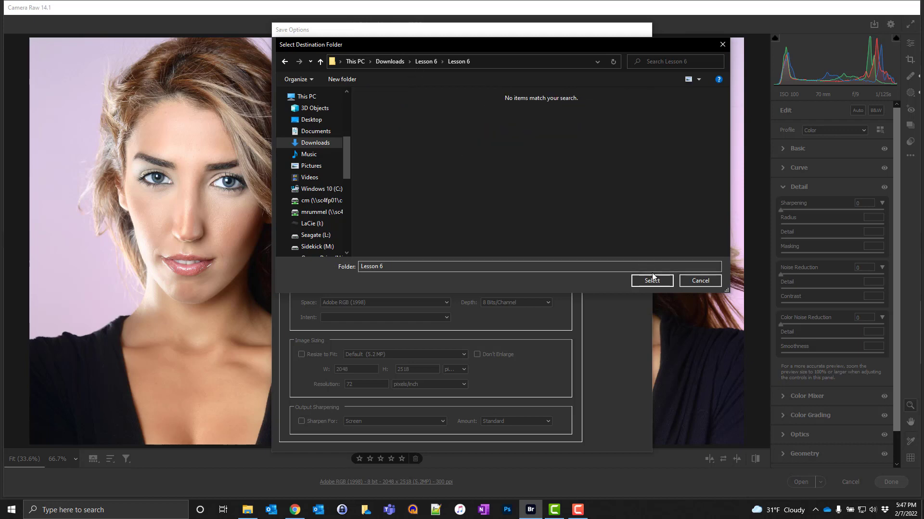
click(653, 279)
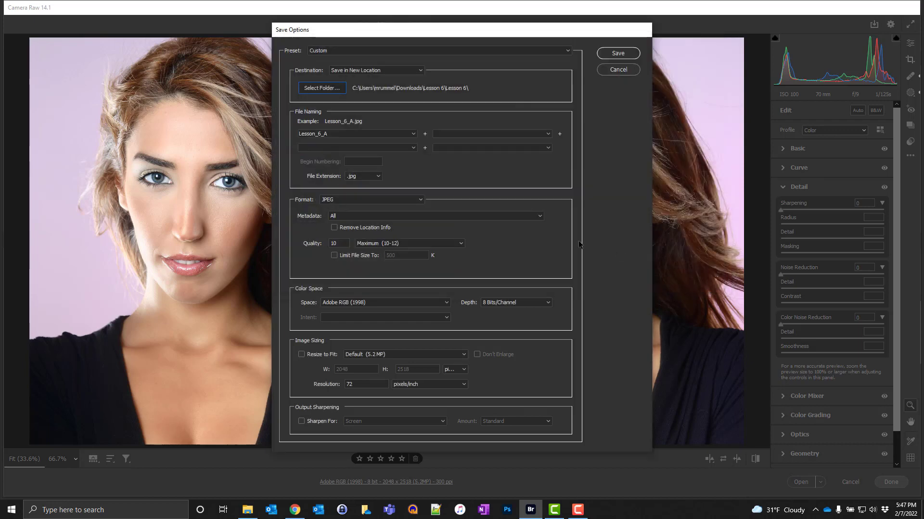
click(608, 54)
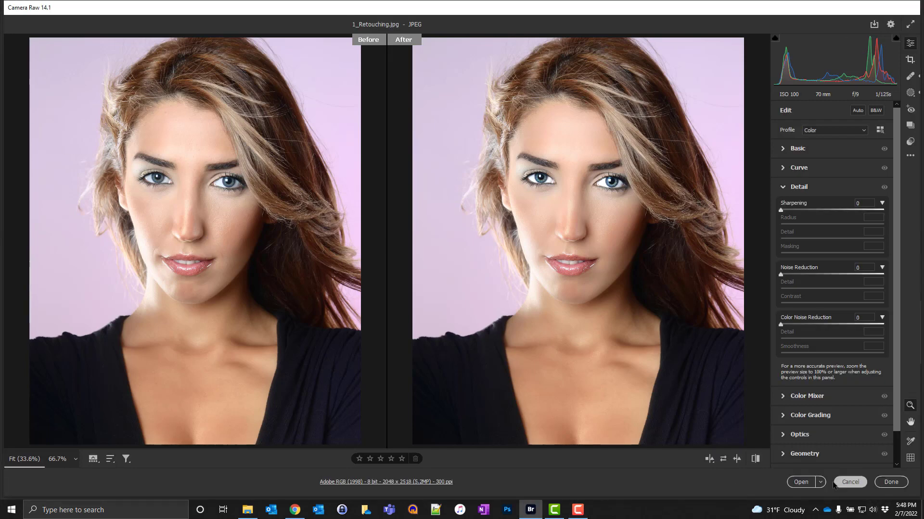
Step: Leave Camera Raw and open 2_FixSky.jpg in Camera Raw from Bridge
click(850, 483)
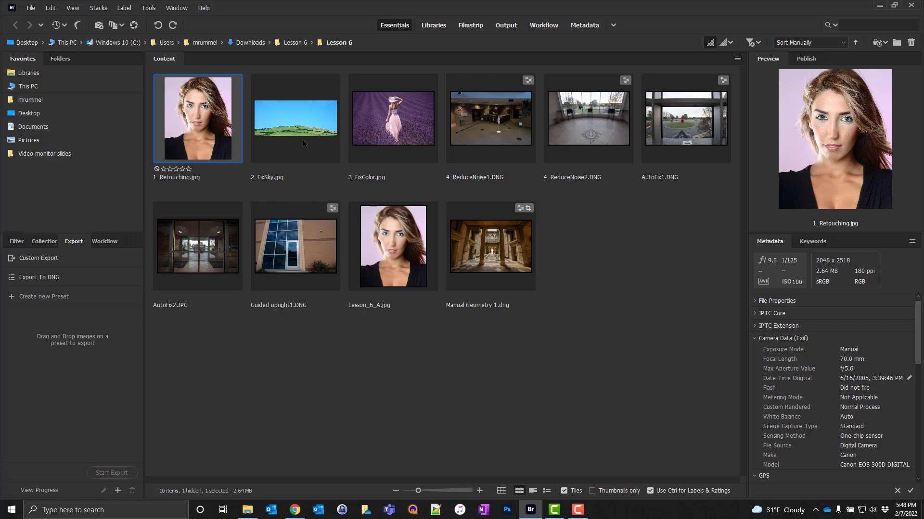
click(293, 117)
right_click(294, 117)
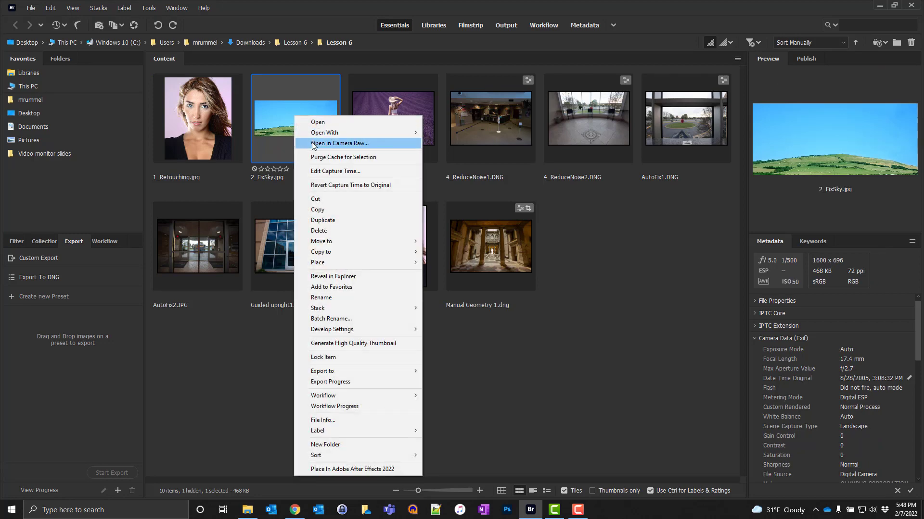
click(312, 143)
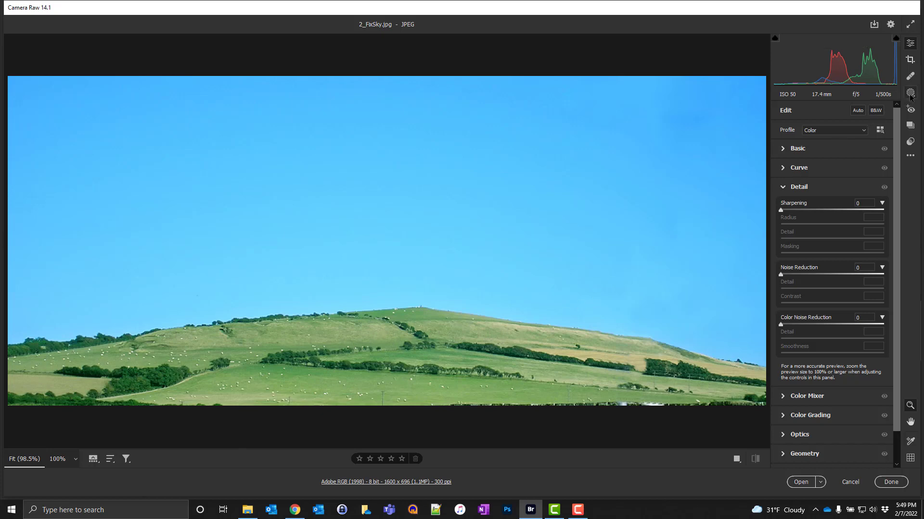
Step: Add a Linear Gradient mask from the sky's top edge down to the hilltop, hide its overlay and set Exposure to -2.60
key(g)
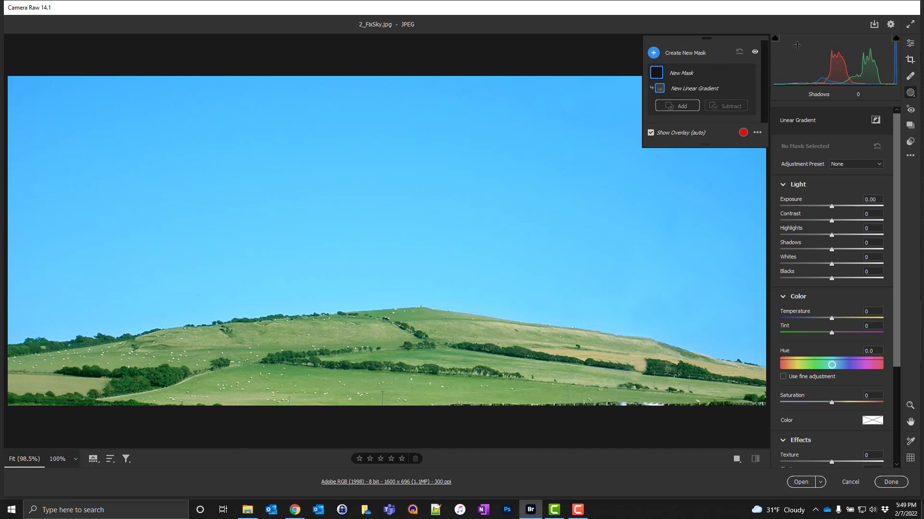
click(911, 47)
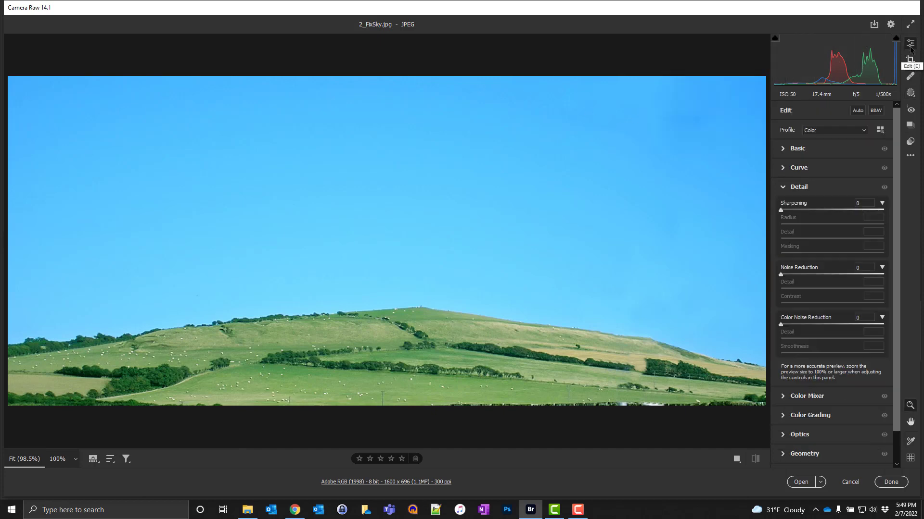
click(910, 94)
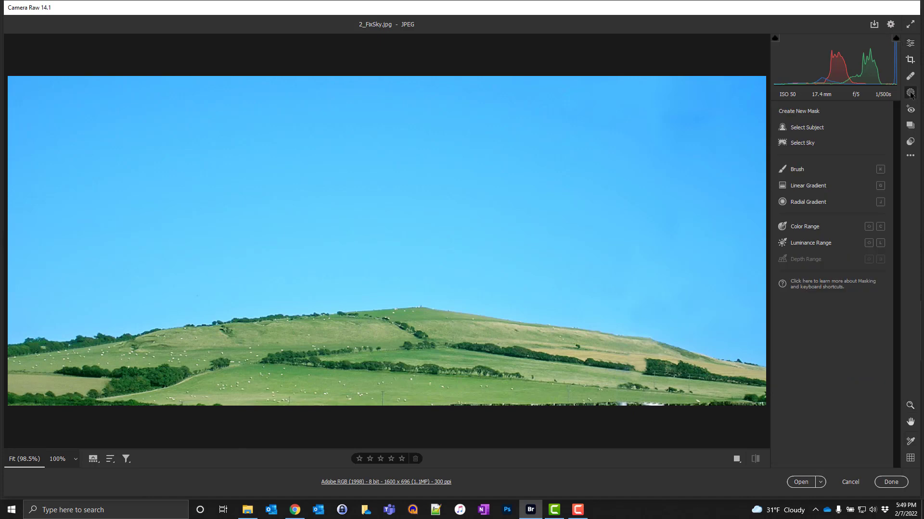
click(809, 188)
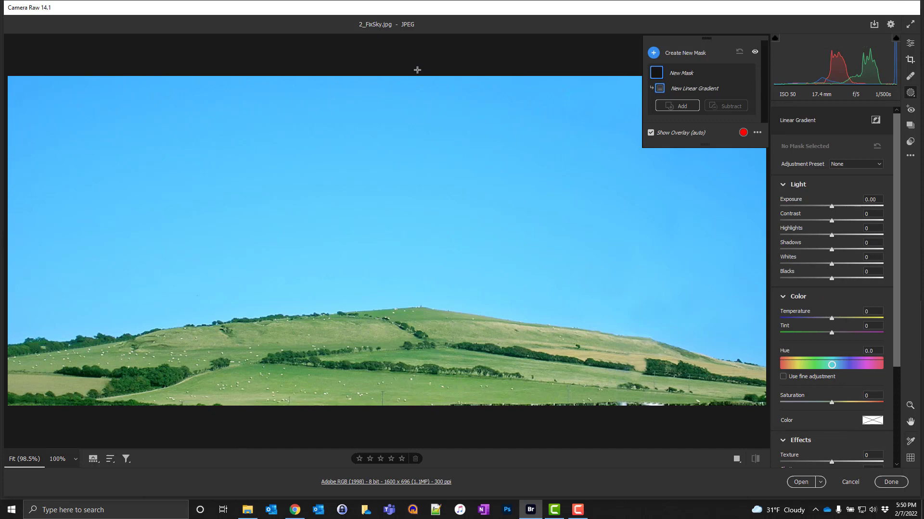
key(shift)
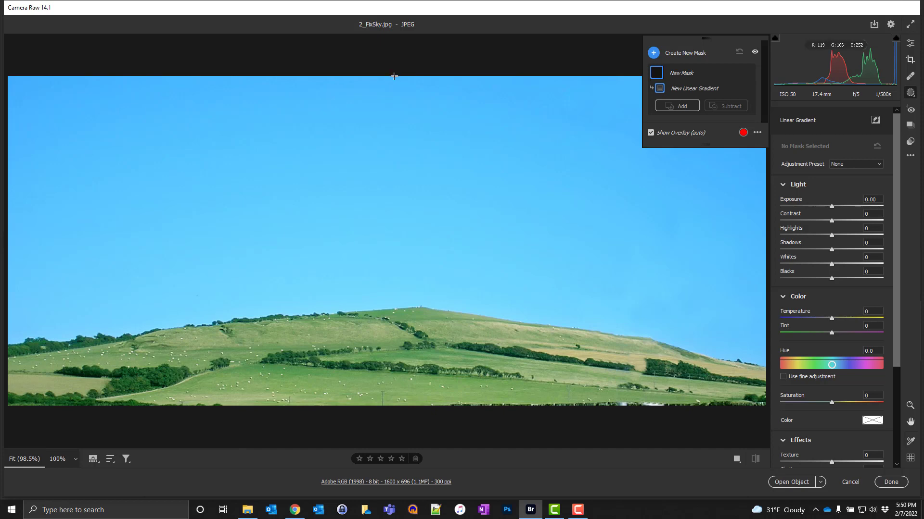
drag(394, 76, 394, 305)
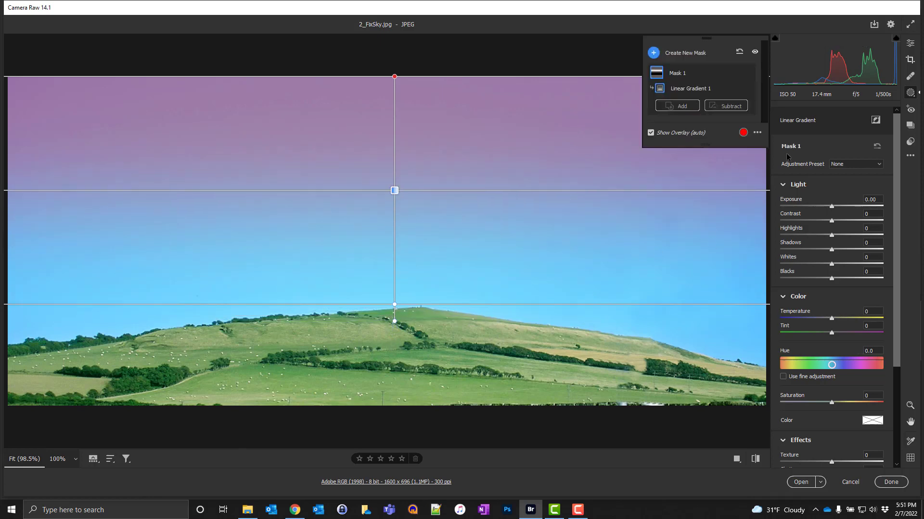
click(652, 133)
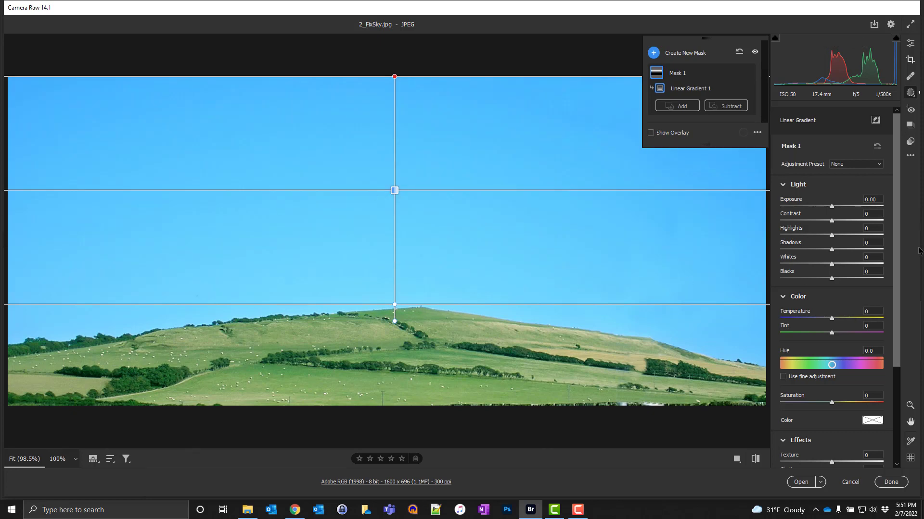
drag(832, 207, 797, 207)
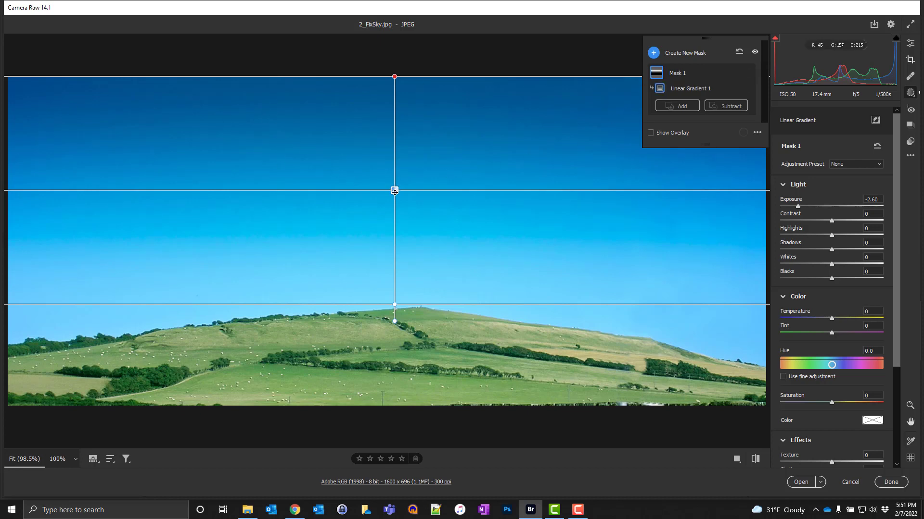
Step: Shift the gradient slightly to the right, then delete the gradient from Mask 1
drag(394, 191, 421, 189)
mouse_move(420, 318)
mouse_down()
mouse_move(499, 283)
mouse_move(437, 321)
mouse_move(402, 317)
mouse_move(439, 319)
mouse_move(421, 315)
mouse_up()
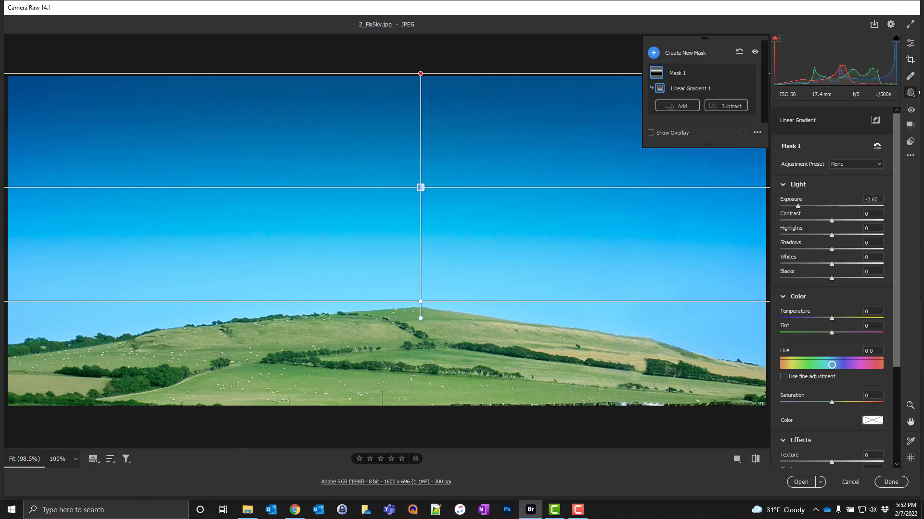
key(Delete)
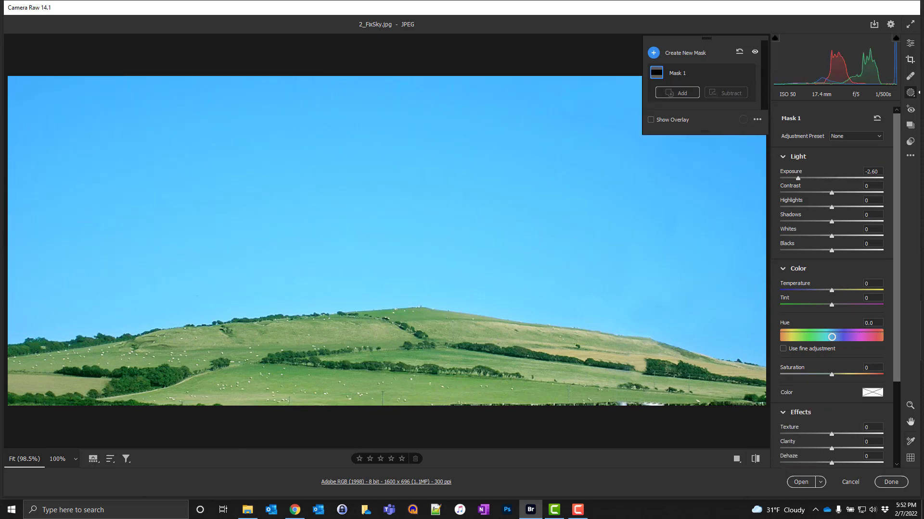
Step: Add a new Linear Gradient to Mask 1, drawn from the sky's top edge down onto the hill
key(shift)
click(677, 93)
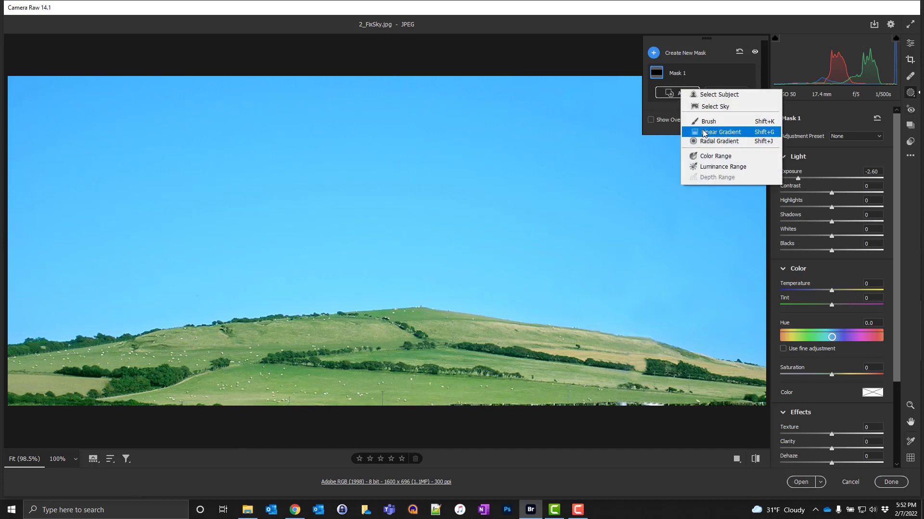
click(716, 131)
drag(400, 78, 407, 348)
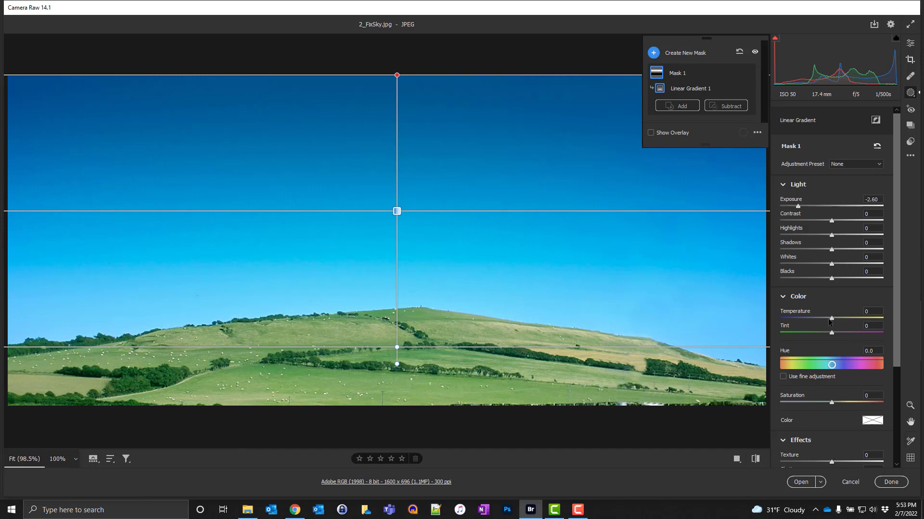
Step: Set Mask 1's Temperature to -40 and Saturation to +30
drag(829, 322, 814, 326)
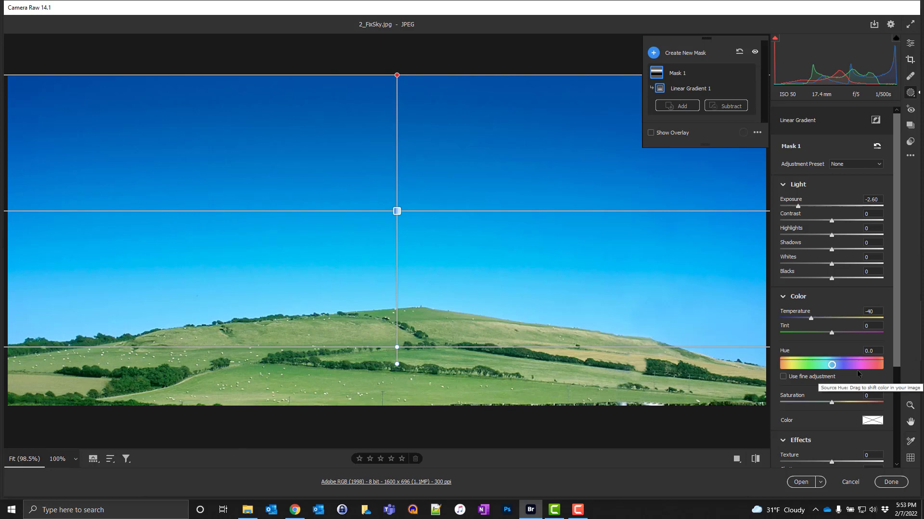
drag(833, 403, 847, 406)
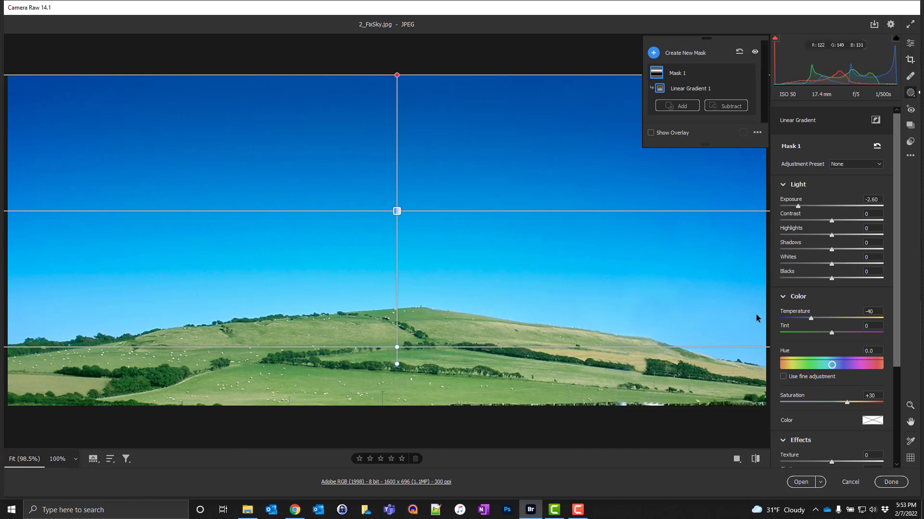
Step: Create a new Brush mask, enlarge the brush to size 7 and paint over the hill
click(669, 53)
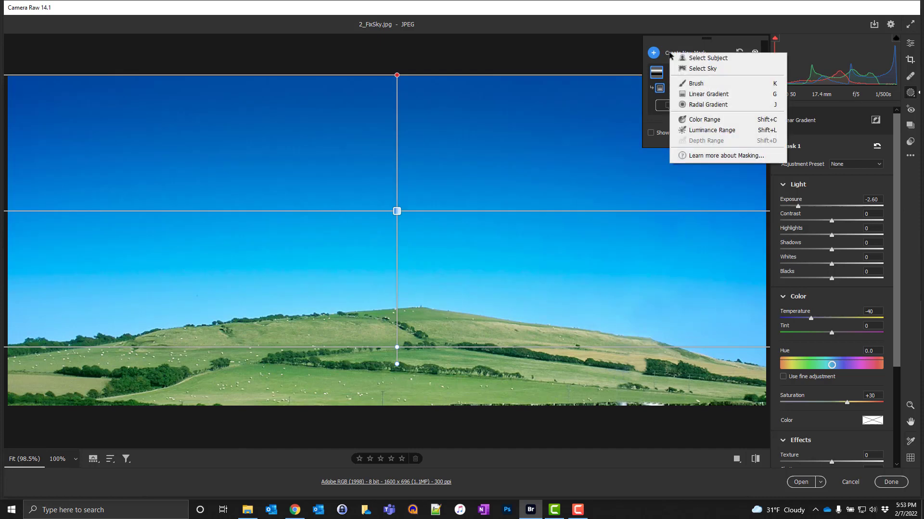
click(696, 83)
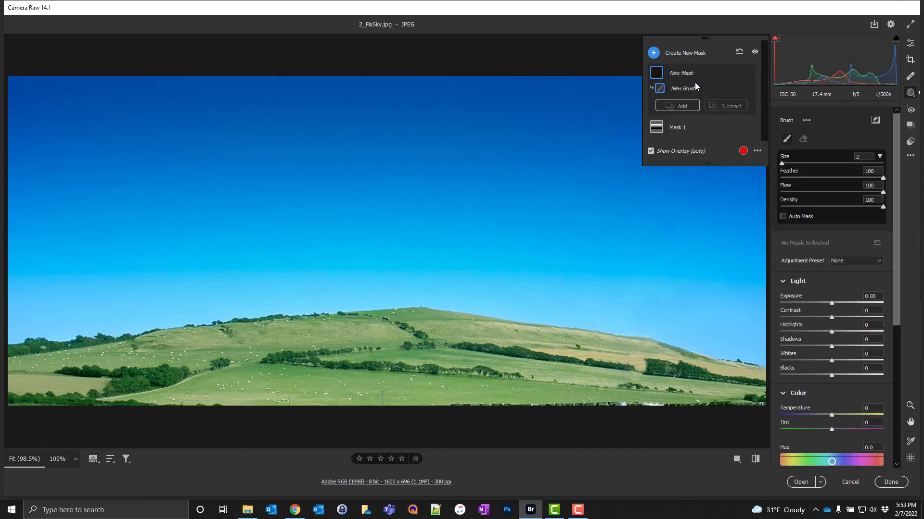
key(bracketright)
key(bracketright)
key(bracketright)
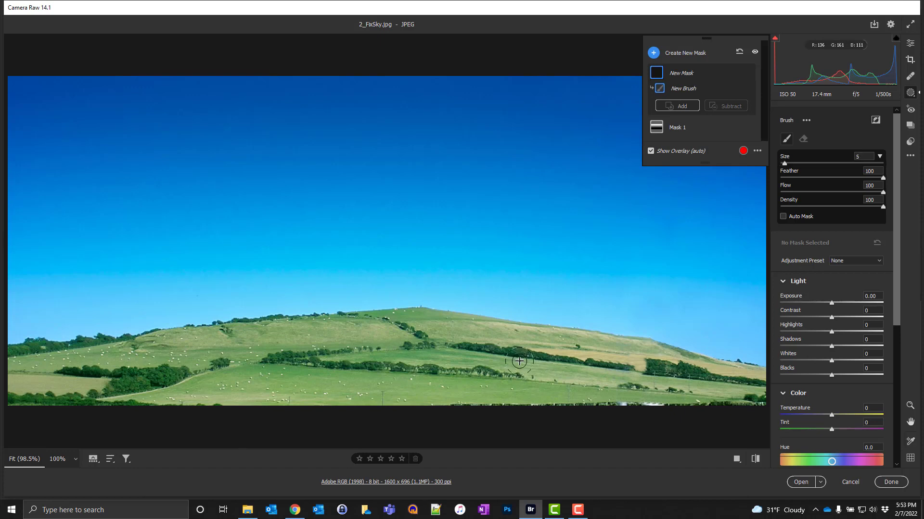
key(bracketright)
key(bracketright)
mouse_move(736, 392)
mouse_down()
mouse_move(158, 388)
mouse_move(171, 390)
mouse_move(48, 380)
mouse_move(237, 378)
mouse_move(481, 347)
mouse_move(601, 356)
mouse_move(673, 380)
mouse_move(751, 387)
mouse_up()
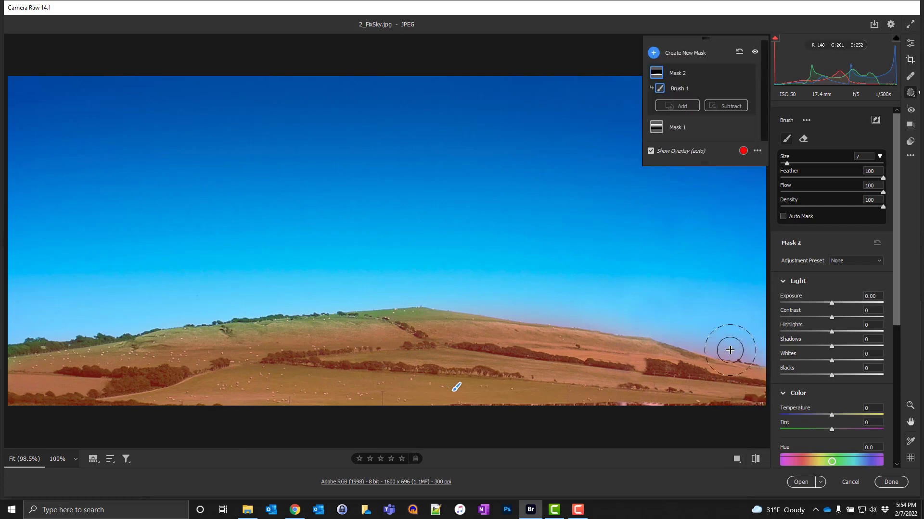
Step: Erase the brush mask's overspill into the sky along the hill's skyline
key(alt)
mouse_move(738, 325)
mouse_down()
mouse_move(635, 303)
mouse_move(405, 289)
mouse_move(732, 334)
mouse_up()
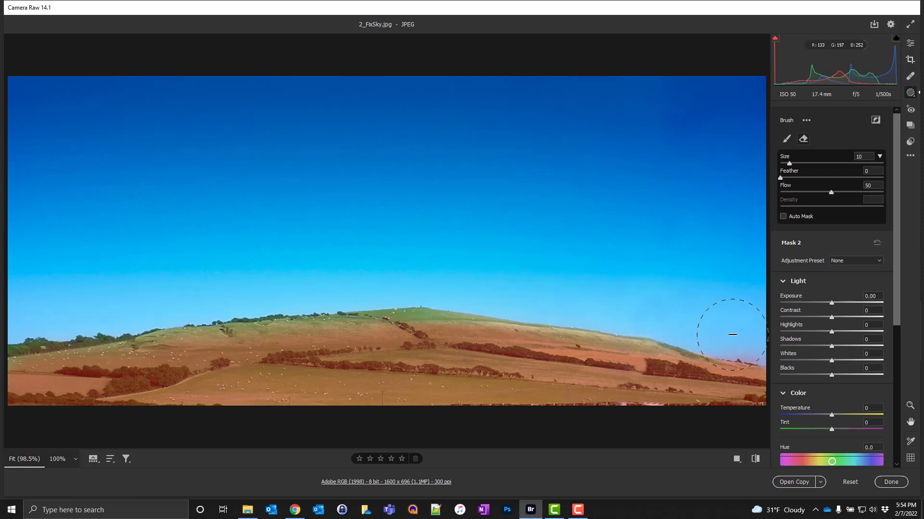
key(alt)
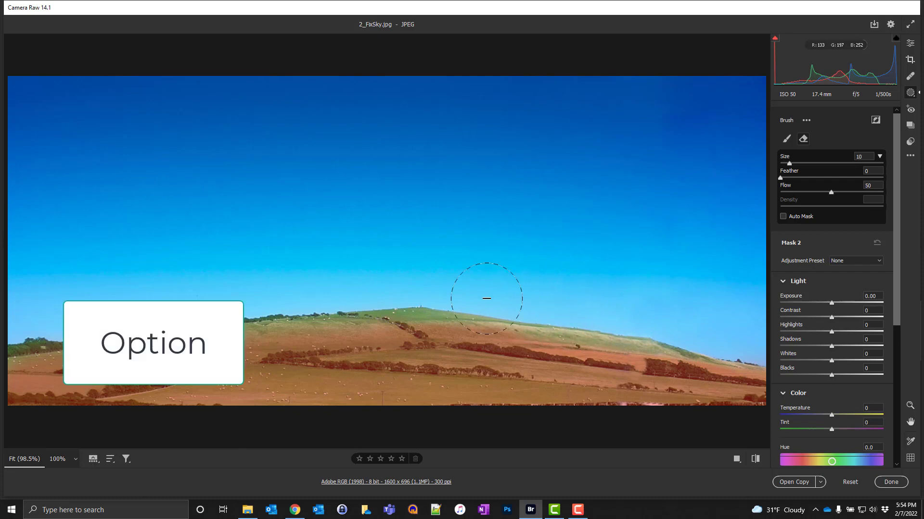
mouse_move(486, 299)
mouse_down()
mouse_move(437, 291)
mouse_move(253, 300)
mouse_move(0, 340)
mouse_up()
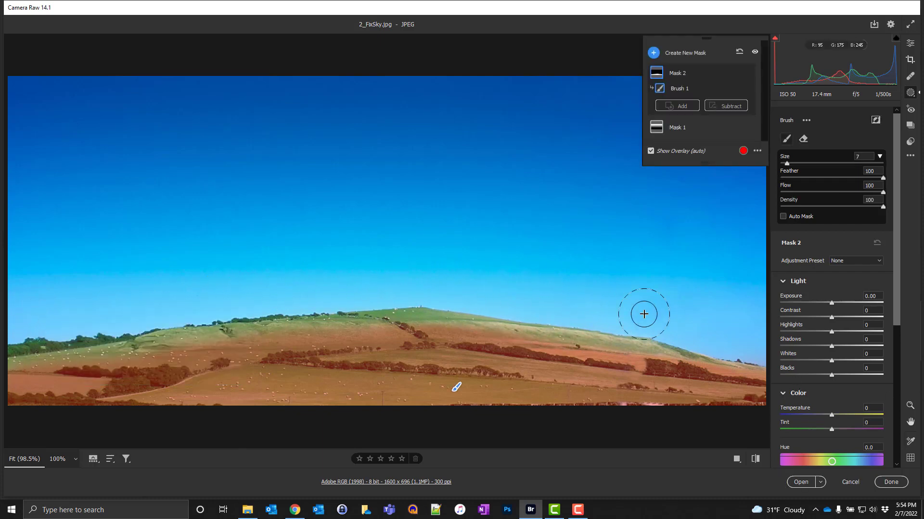
Step: Enable Auto Mask and paint across the whole hill again
click(783, 217)
mouse_move(749, 381)
mouse_down()
mouse_move(558, 340)
mouse_move(401, 325)
mouse_move(226, 331)
mouse_move(182, 345)
mouse_move(20, 360)
mouse_up()
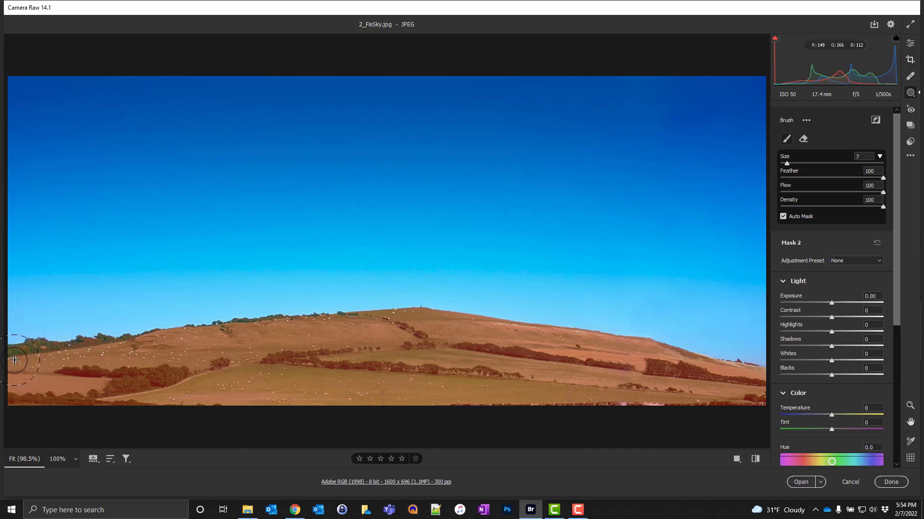
mouse_move(494, 340)
mouse_down()
mouse_move(594, 343)
mouse_move(679, 363)
mouse_up()
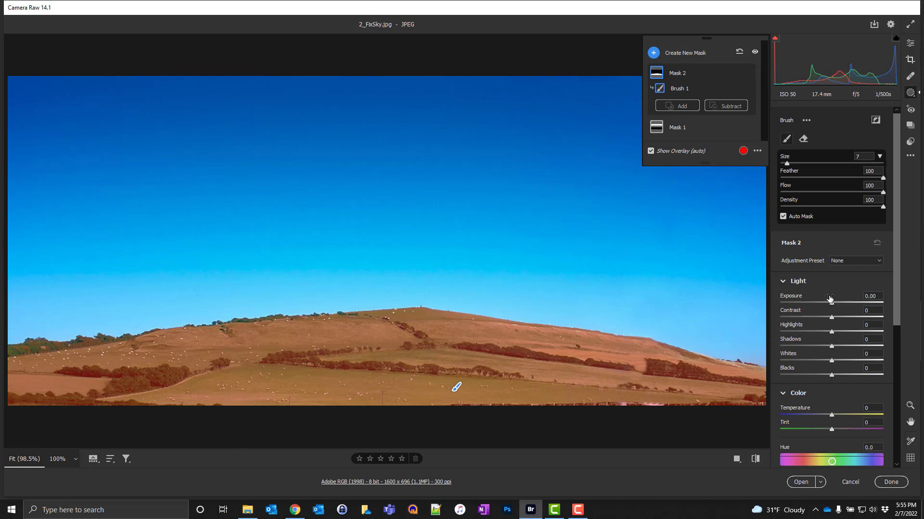
Step: Hide the overlay and set the hill mask's Exposure to +0.20 and Temperature to +25
click(669, 152)
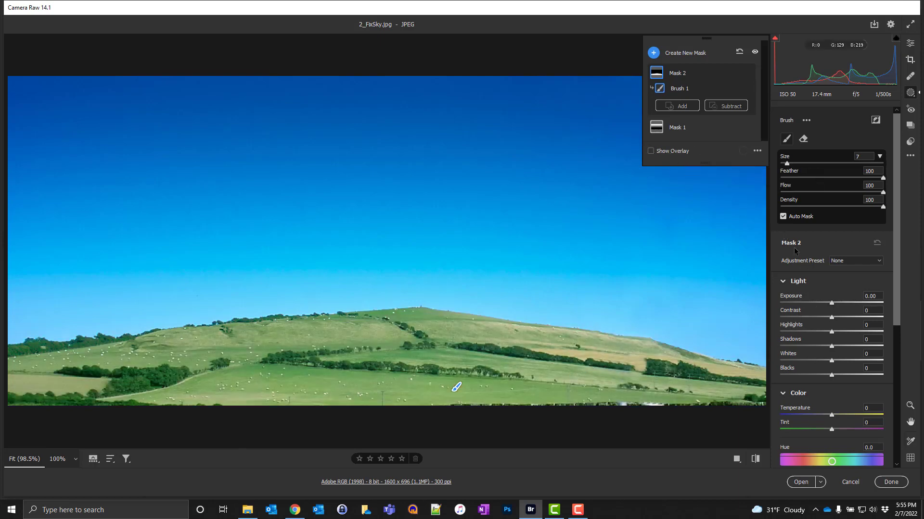
drag(834, 303, 837, 303)
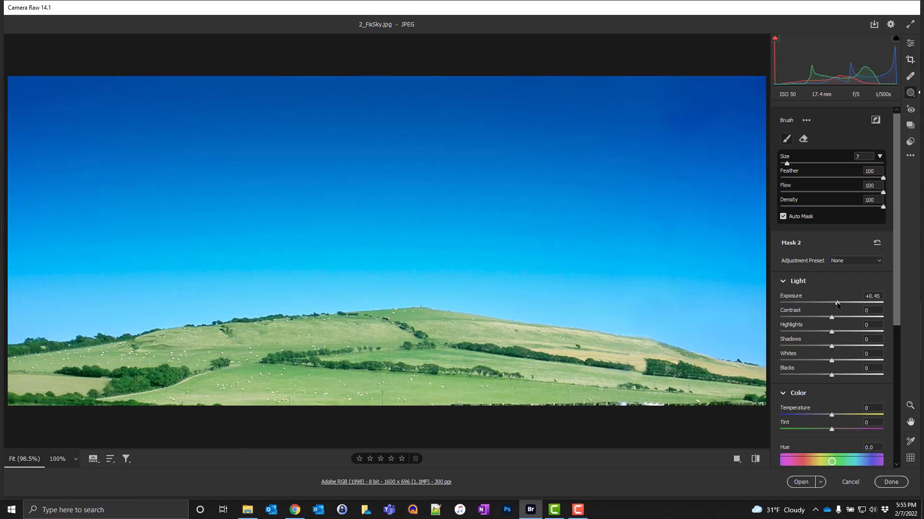
drag(837, 304, 834, 304)
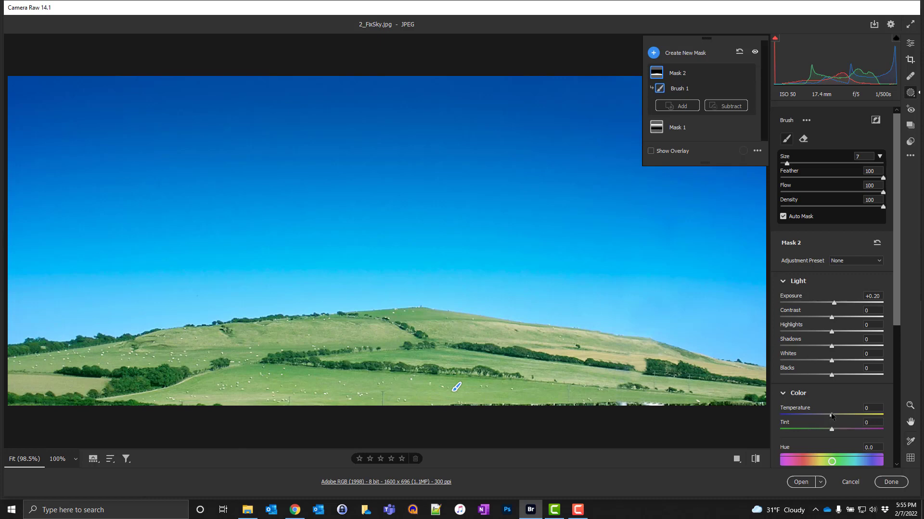
drag(833, 416, 846, 416)
Step: Leave masking and display a side-by-side before/after comparison of the image
key(F10)
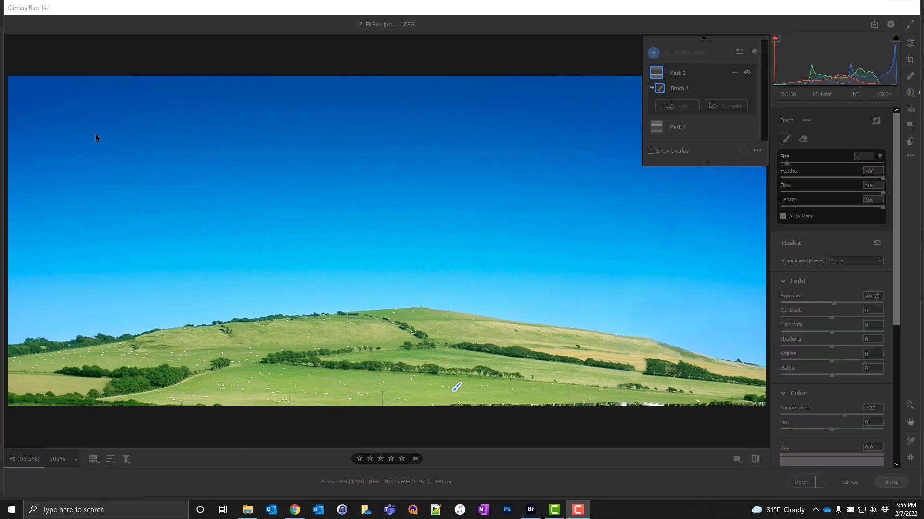
click(491, 7)
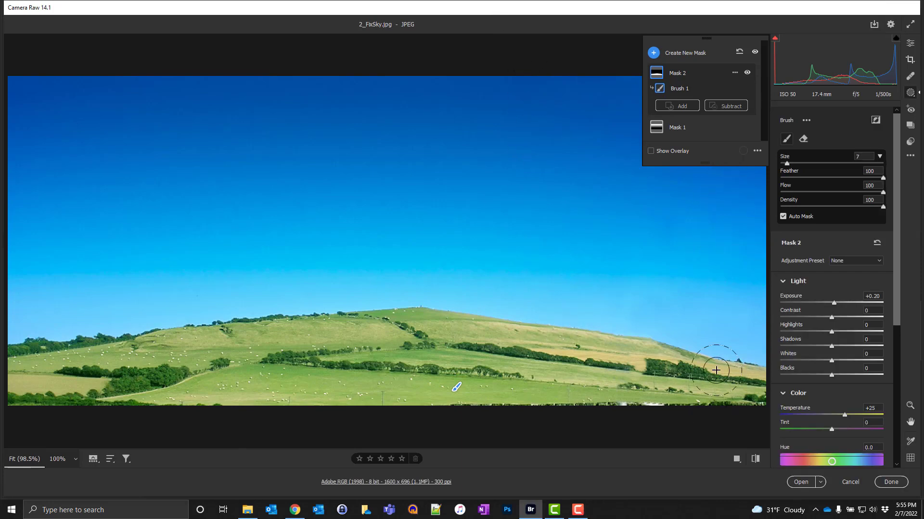
click(914, 42)
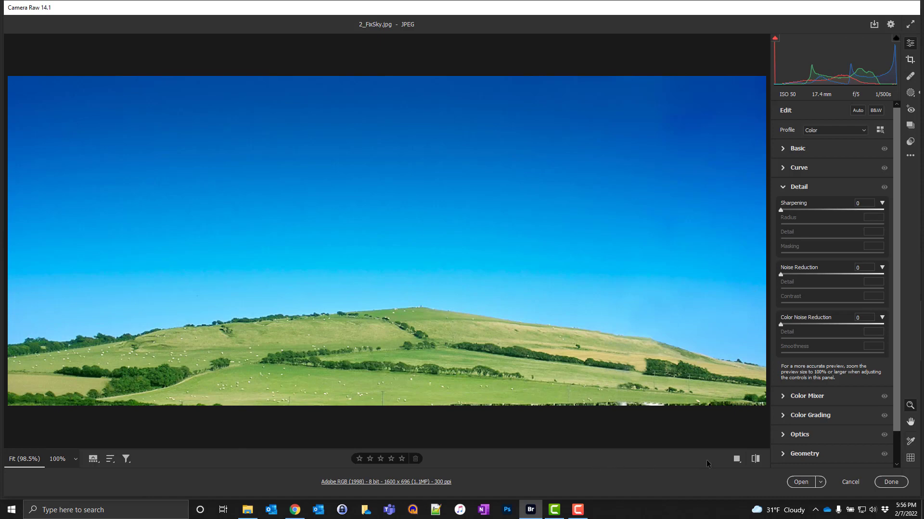
click(736, 460)
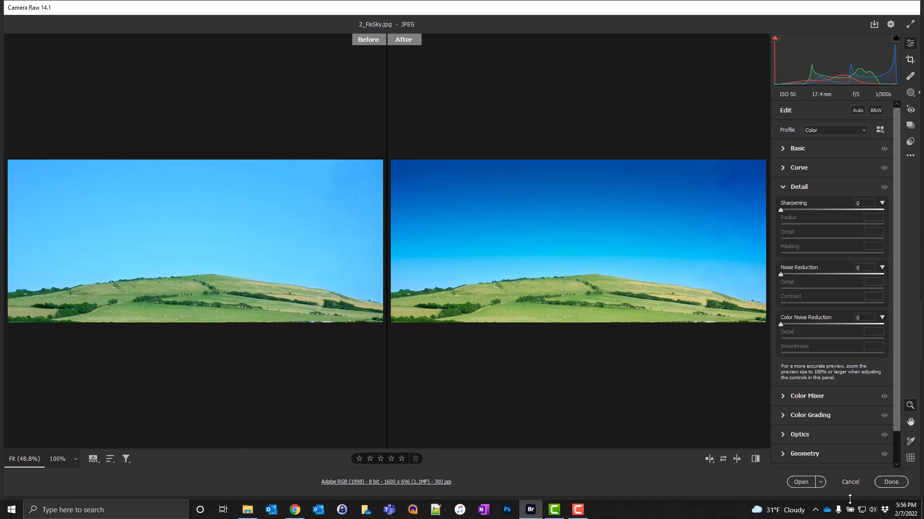
Step: Cancel all changes and close Camera Raw
click(850, 482)
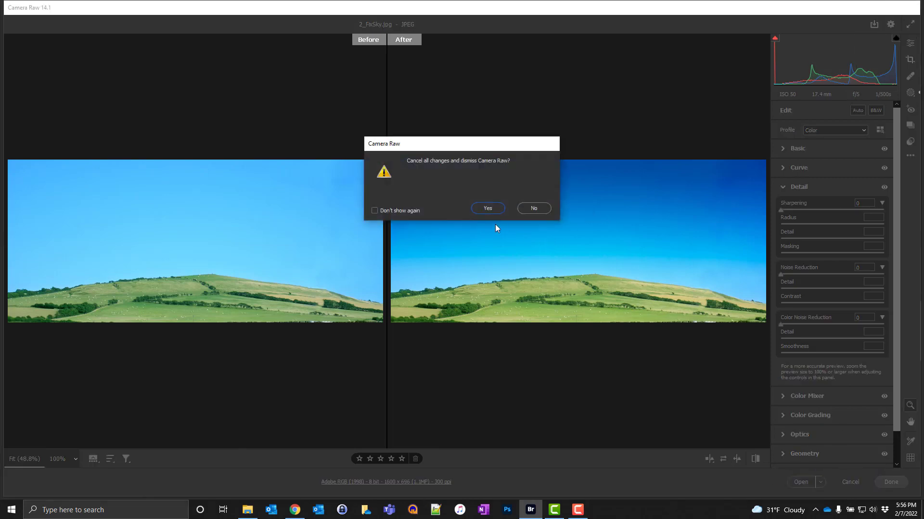
click(487, 208)
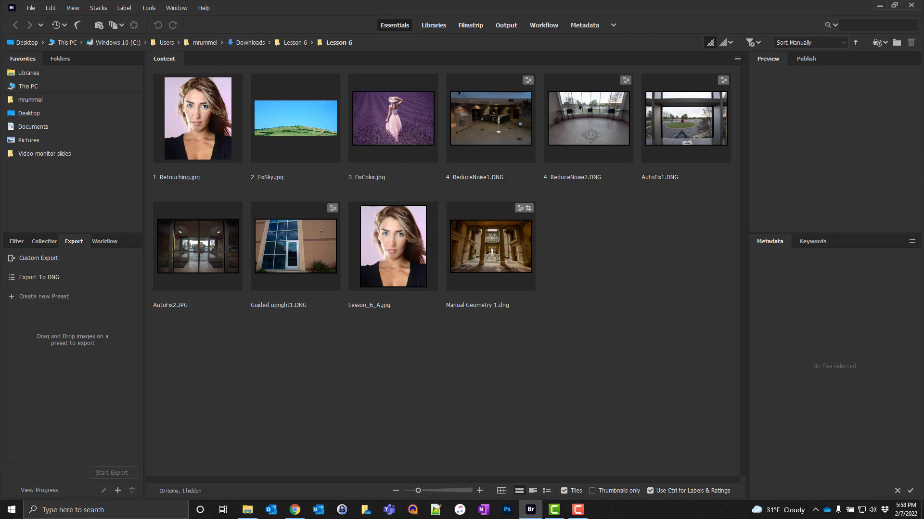
Step: Open 3_FixColor.jpg in Camera Raw from Bridge
right_click(394, 123)
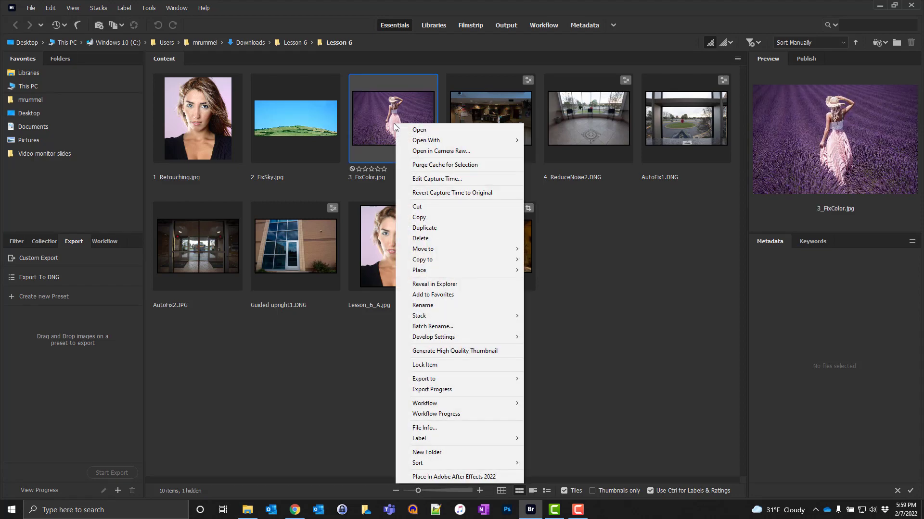
click(422, 151)
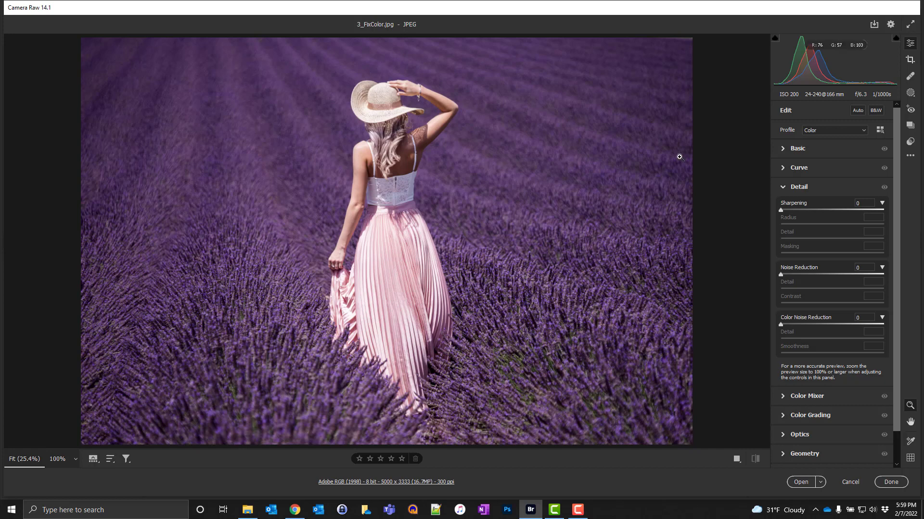
Step: Create a new Brush mask and set its Exposure to -2.45
click(911, 93)
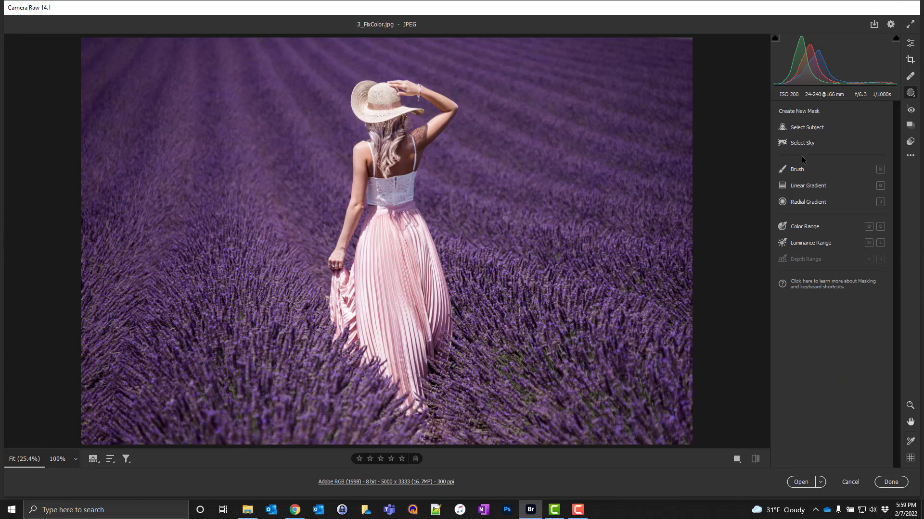
click(796, 171)
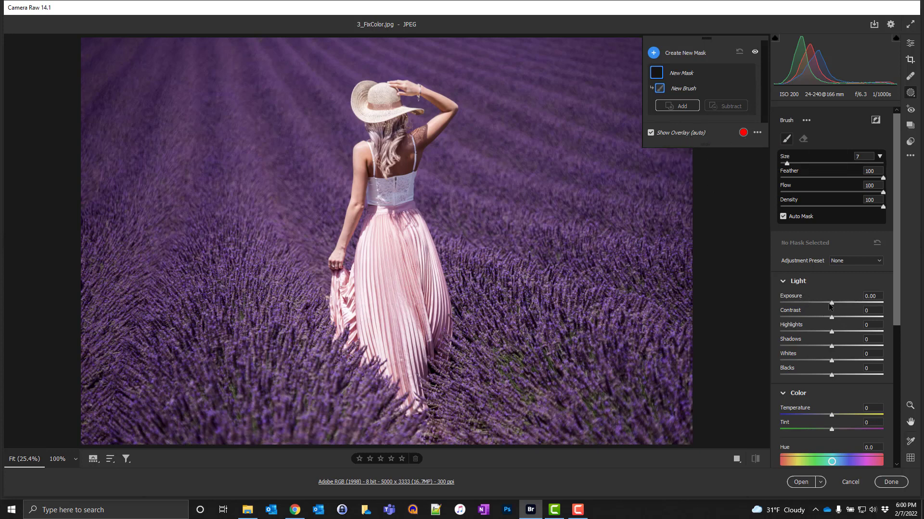
drag(830, 305, 797, 303)
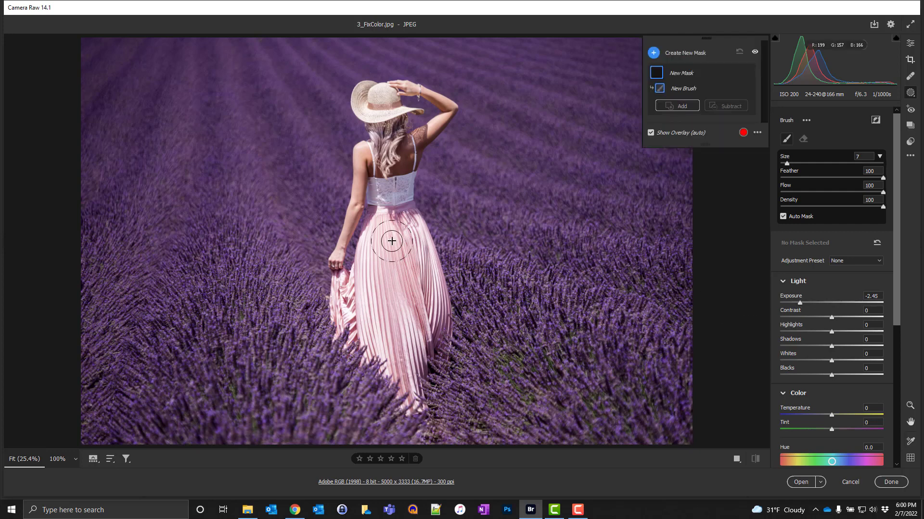
Step: Paint the brush mask over the pink skirt and the top, shrinking the brush to size 3
mouse_move(392, 241)
mouse_down()
mouse_move(406, 289)
mouse_move(422, 296)
mouse_move(408, 242)
mouse_move(412, 256)
mouse_move(440, 247)
mouse_up()
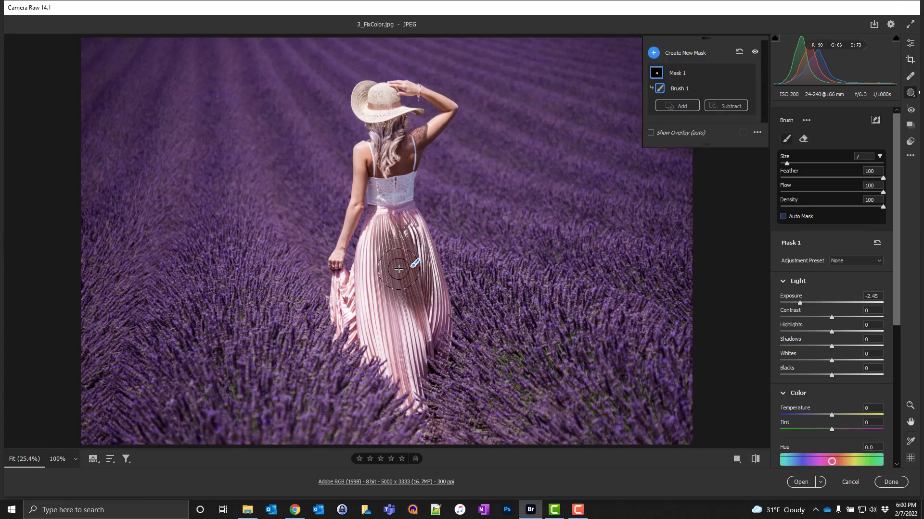
mouse_move(397, 271)
mouse_down()
mouse_move(395, 229)
mouse_move(395, 321)
mouse_move(379, 273)
mouse_move(388, 246)
mouse_move(404, 347)
mouse_move(410, 301)
mouse_move(394, 224)
mouse_move(384, 298)
mouse_move(369, 315)
mouse_move(360, 305)
mouse_move(385, 306)
mouse_move(399, 332)
mouse_move(409, 269)
mouse_up()
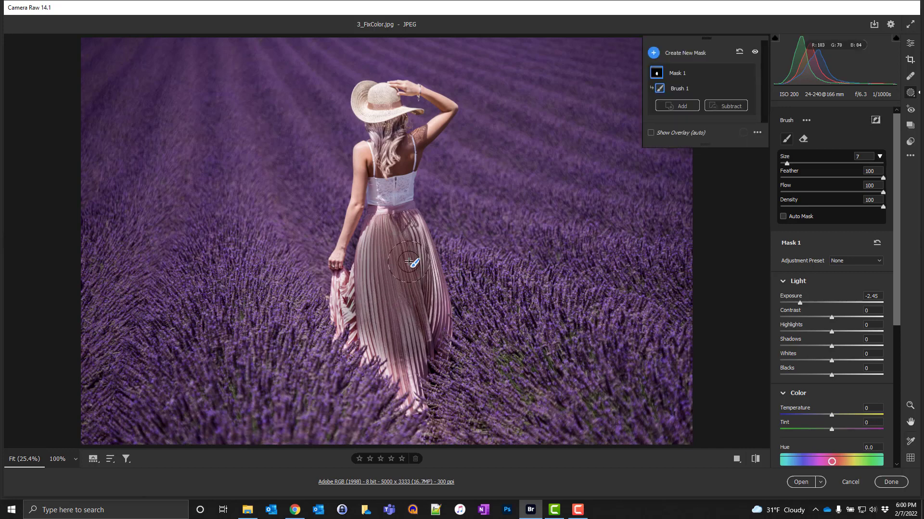
key(bracketleft)
key(bracketleft)
key(bracketleft)
key(bracketleft)
drag(393, 199, 385, 133)
mouse_move(382, 111)
mouse_down()
mouse_move(366, 94)
mouse_move(387, 103)
mouse_move(375, 115)
mouse_move(358, 105)
mouse_move(393, 115)
mouse_move(371, 98)
mouse_move(390, 115)
mouse_move(378, 211)
mouse_up()
Step: Paint the mask along the skirt's edges at a closer zoom
key(ctrl+plus)
key(ctrl+plus)
key(ctrl+plus)
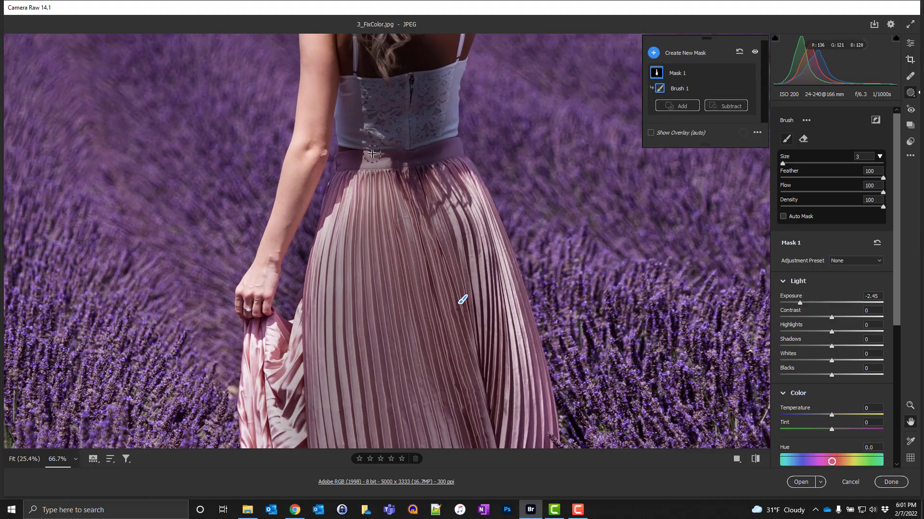
drag(462, 301, 457, 466)
mouse_move(319, 173)
mouse_down()
mouse_move(334, 152)
mouse_move(305, 174)
mouse_move(303, 308)
mouse_up()
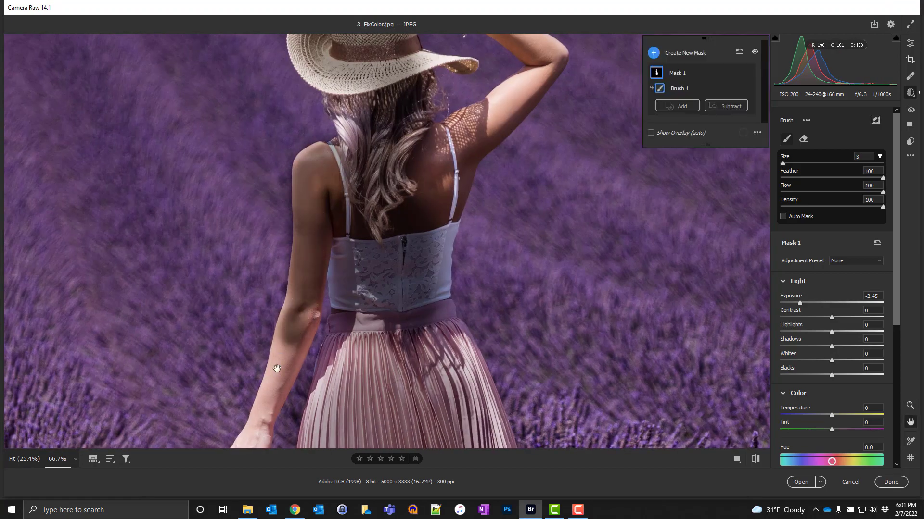
drag(279, 370, 341, 209)
drag(354, 185, 320, 289)
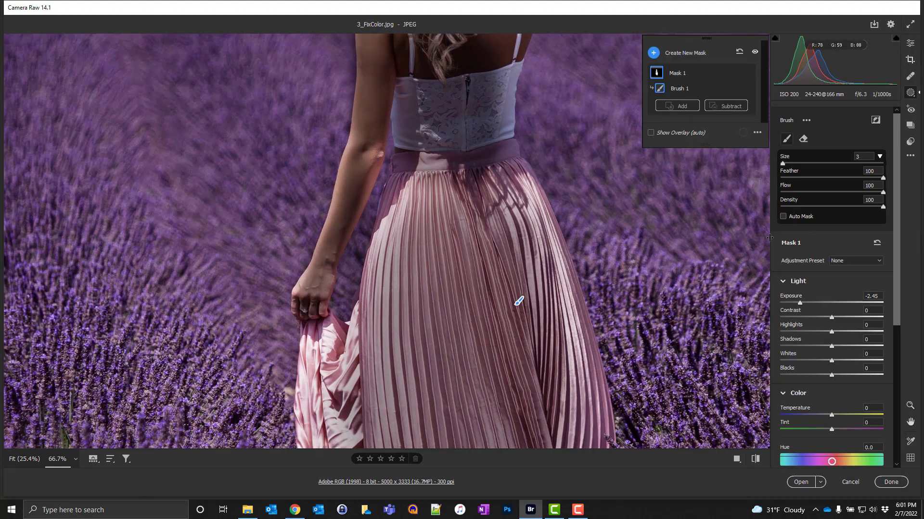
Step: Enable Auto Mask and paint along the skirt's outer edges and the side of the top
click(782, 217)
mouse_move(362, 144)
mouse_down()
mouse_move(372, 163)
mouse_move(364, 187)
mouse_move(338, 244)
mouse_move(361, 131)
mouse_move(348, 196)
mouse_move(305, 295)
mouse_move(317, 272)
mouse_move(309, 287)
mouse_up()
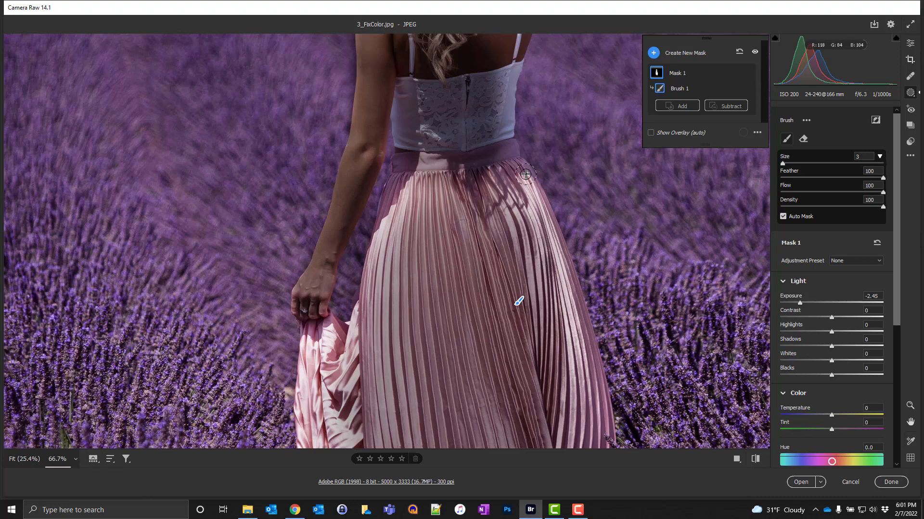
mouse_move(527, 184)
mouse_down()
mouse_move(538, 208)
mouse_move(523, 169)
mouse_move(559, 271)
mouse_up()
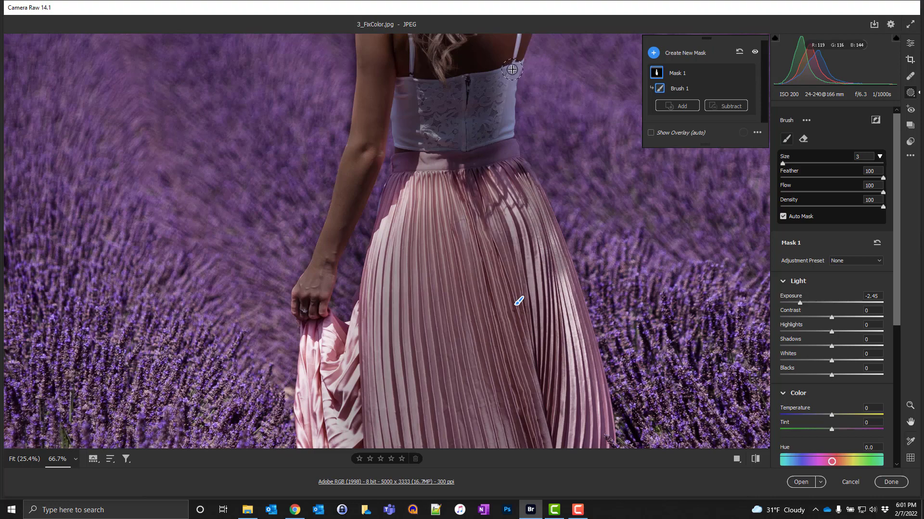
drag(514, 66, 506, 153)
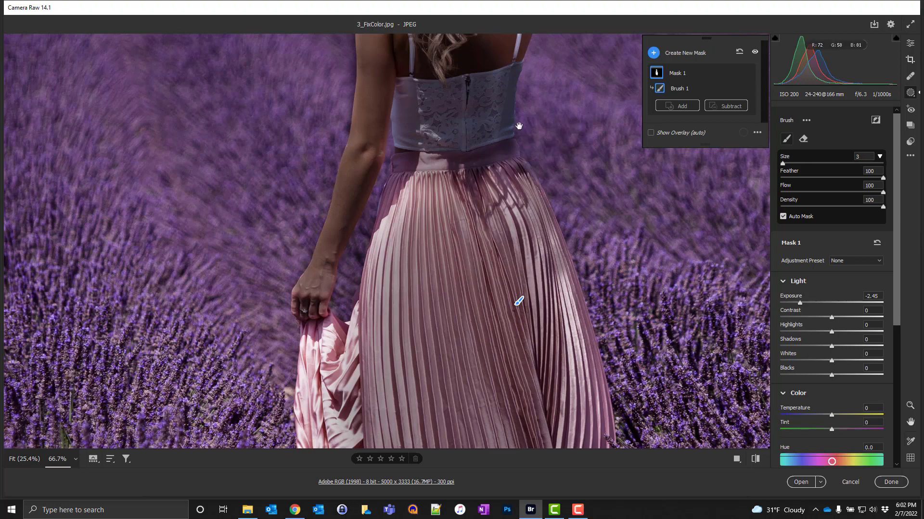
Step: Turn off Auto Mask and paint the brush mask over the woman's shoulders and raised arm
key(space)
drag(469, 113, 457, 256)
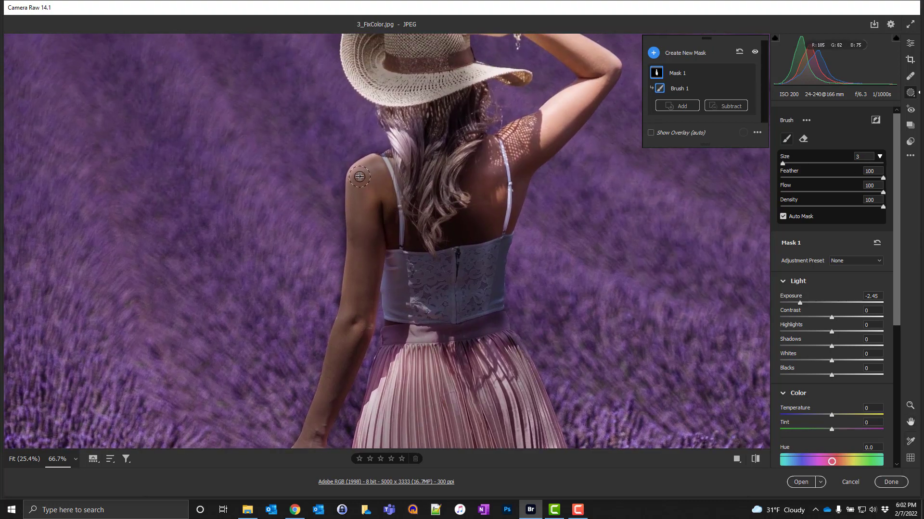
drag(357, 175, 371, 153)
mouse_move(558, 105)
mouse_down()
mouse_move(546, 113)
mouse_move(584, 107)
mouse_move(598, 72)
mouse_move(596, 115)
mouse_up()
key(space)
mouse_move(486, 72)
mouse_down()
mouse_move(624, 137)
mouse_move(455, 72)
mouse_move(473, 76)
mouse_up()
key(a)
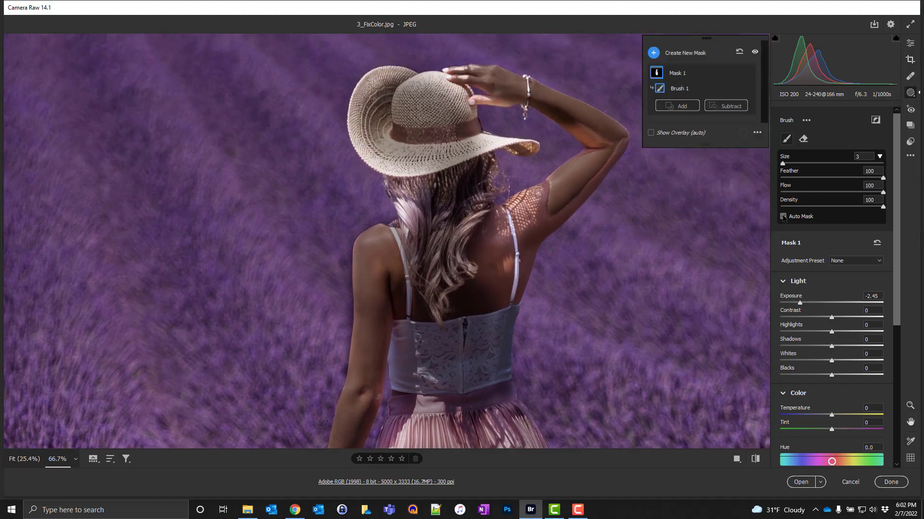
mouse_move(529, 202)
mouse_down()
mouse_move(574, 198)
mouse_move(615, 144)
mouse_move(608, 132)
mouse_move(506, 305)
mouse_move(508, 216)
mouse_move(477, 260)
mouse_move(568, 176)
mouse_move(460, 76)
mouse_move(451, 94)
mouse_move(519, 149)
mouse_move(385, 168)
mouse_move(369, 97)
mouse_move(378, 85)
mouse_move(415, 90)
mouse_up()
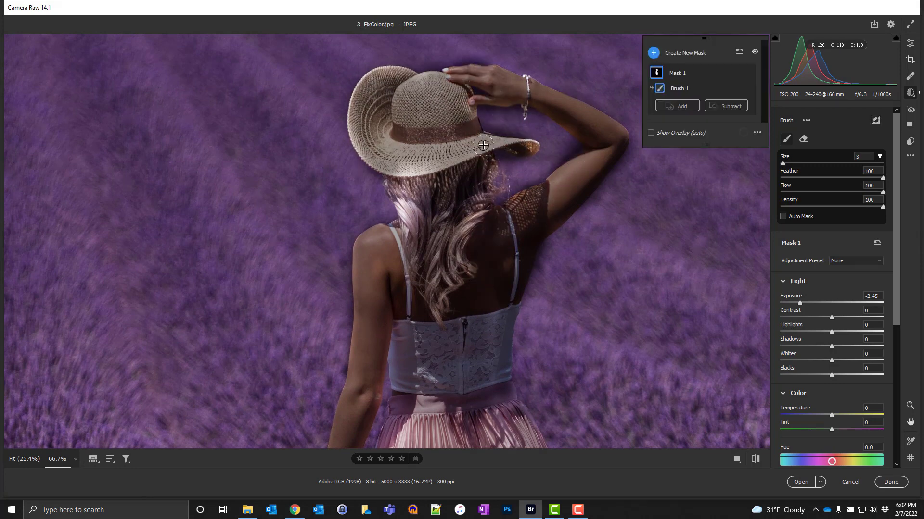
Step: Erase mask spill around the hat brim and raised arm with a size 2 eraser brush
key(alt)
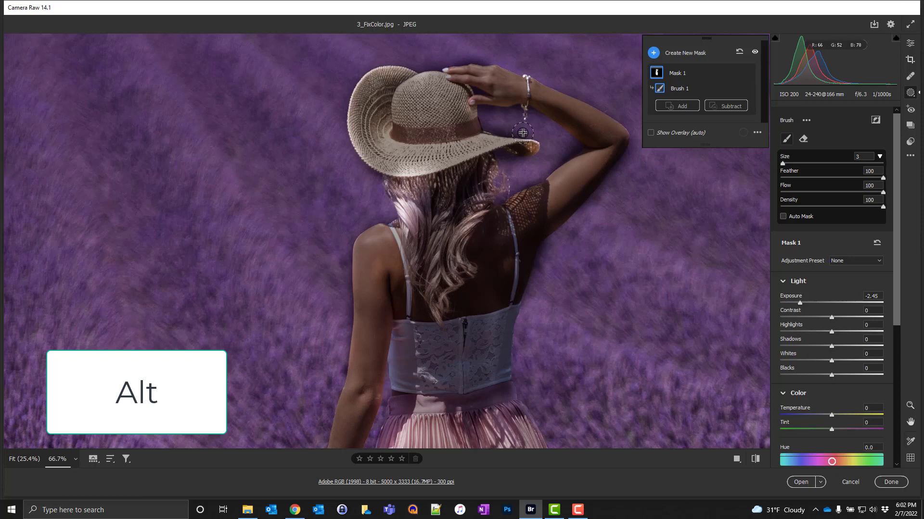
key(alt)
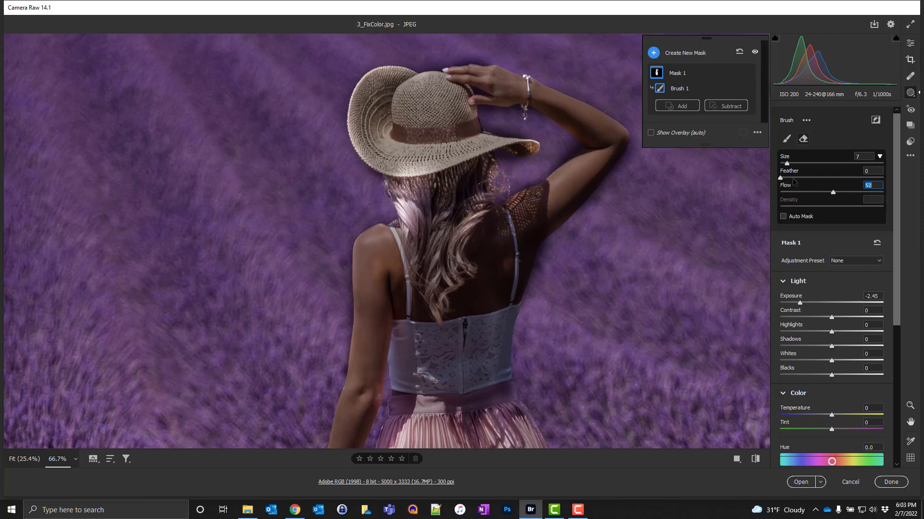
key(bracketleft)
key(bracketleft)
key(bracketleft)
key(bracketleft)
key(bracketleft)
mouse_move(535, 135)
mouse_down()
mouse_move(490, 123)
mouse_move(521, 135)
mouse_up()
drag(505, 161, 570, 151)
mouse_move(570, 152)
mouse_down()
mouse_move(545, 166)
mouse_move(558, 166)
mouse_move(579, 141)
mouse_up()
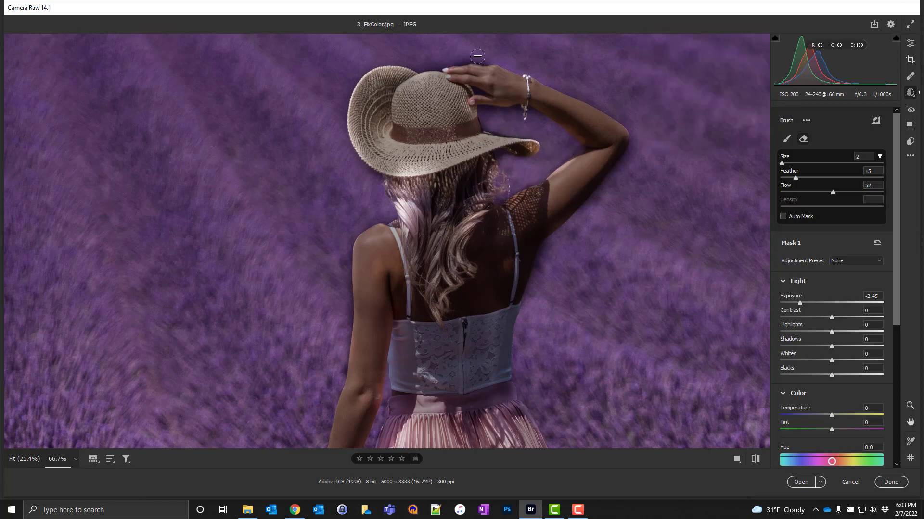
drag(479, 60, 518, 60)
mouse_move(544, 252)
mouse_down()
mouse_move(532, 283)
mouse_move(549, 242)
mouse_up()
Step: Switch back to the add brush and paint the mask over the woman's back and the skirt's lower hem
click(787, 140)
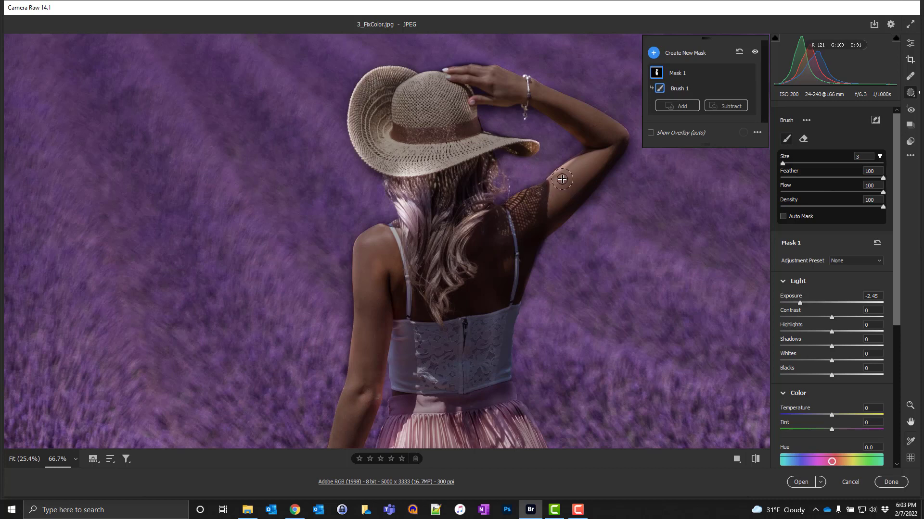
click(784, 217)
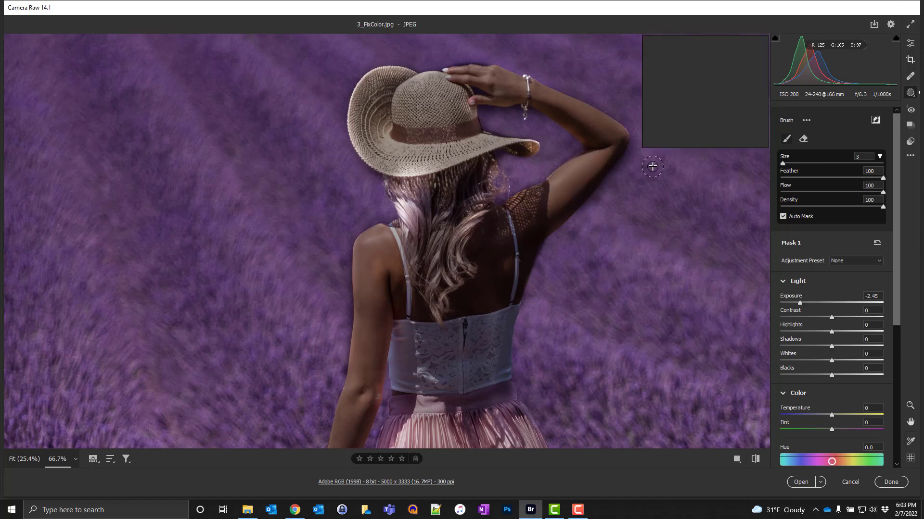
key(a)
mouse_move(409, 200)
mouse_down()
mouse_move(435, 342)
mouse_move(398, 379)
mouse_move(414, 423)
mouse_up()
key(space)
mouse_move(414, 423)
mouse_down()
mouse_move(438, 231)
mouse_move(428, 314)
mouse_up()
key(space)
drag(472, 341, 517, 125)
mouse_move(424, 166)
mouse_down()
mouse_move(417, 298)
mouse_move(380, 179)
mouse_move(380, 298)
mouse_move(373, 284)
mouse_move(387, 279)
mouse_move(385, 337)
mouse_move(417, 297)
mouse_move(424, 341)
mouse_move(448, 315)
mouse_move(461, 350)
mouse_move(454, 319)
mouse_move(482, 378)
mouse_move(469, 382)
mouse_move(468, 358)
mouse_move(457, 399)
mouse_move(465, 380)
mouse_move(450, 356)
mouse_up()
key(space)
mouse_move(554, 407)
mouse_down()
mouse_move(497, 226)
mouse_move(509, 213)
mouse_move(529, 250)
mouse_move(537, 202)
mouse_move(545, 207)
mouse_move(461, 193)
mouse_move(479, 223)
mouse_move(471, 245)
mouse_move(512, 240)
mouse_move(541, 279)
mouse_move(522, 271)
mouse_move(503, 289)
mouse_move(519, 256)
mouse_move(534, 301)
mouse_move(522, 321)
mouse_move(545, 286)
mouse_move(544, 263)
mouse_move(543, 327)
mouse_move(551, 324)
mouse_move(525, 350)
mouse_up()
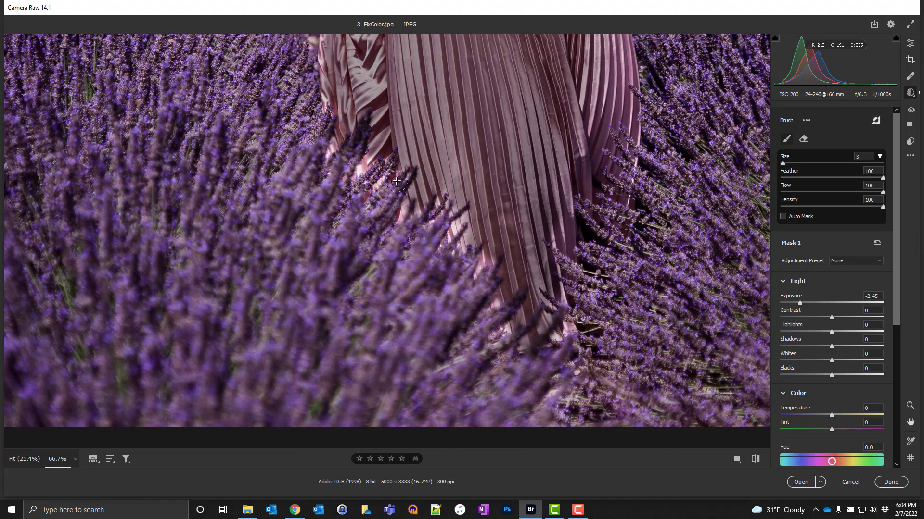
mouse_move(370, 159)
mouse_down()
mouse_move(368, 168)
mouse_move(452, 160)
mouse_up()
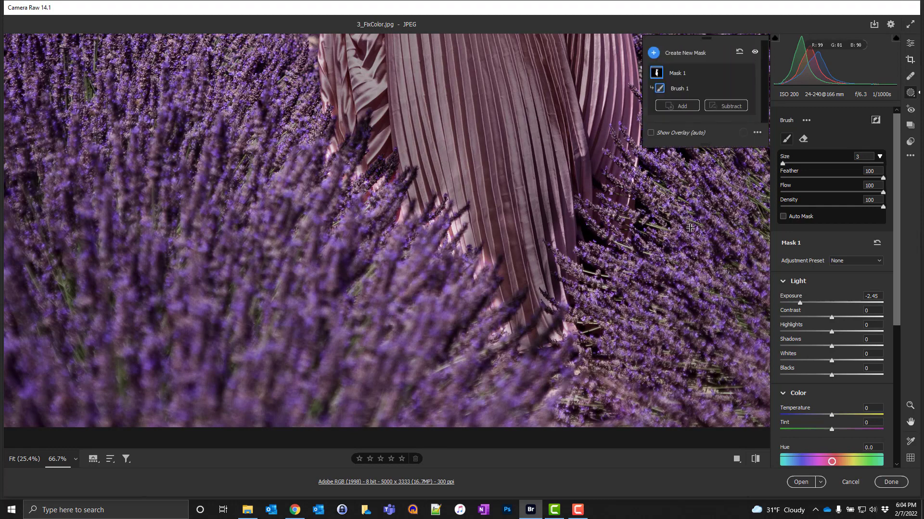
Step: Try the mask's Exposure at -0.85 and reset it
key(ctrl+minus)
key(ctrl+minus)
key(ctrl+minus)
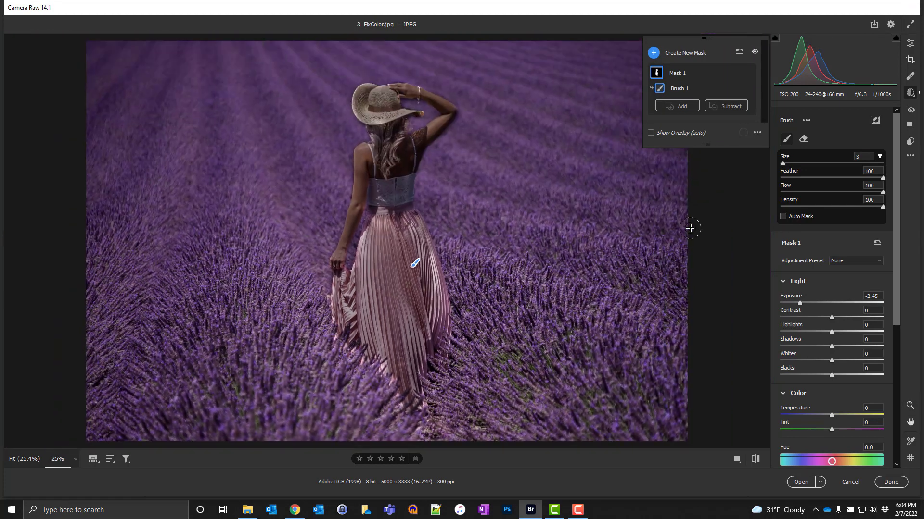
mouse_move(436, 319)
mouse_down()
mouse_move(438, 280)
mouse_move(411, 230)
mouse_move(436, 321)
mouse_move(408, 262)
mouse_move(377, 230)
mouse_move(367, 250)
mouse_up()
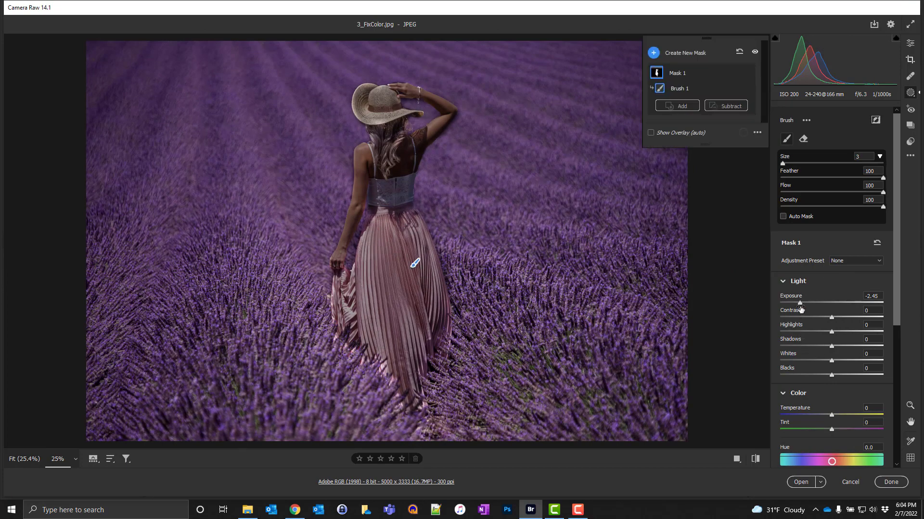
drag(800, 309, 818, 307)
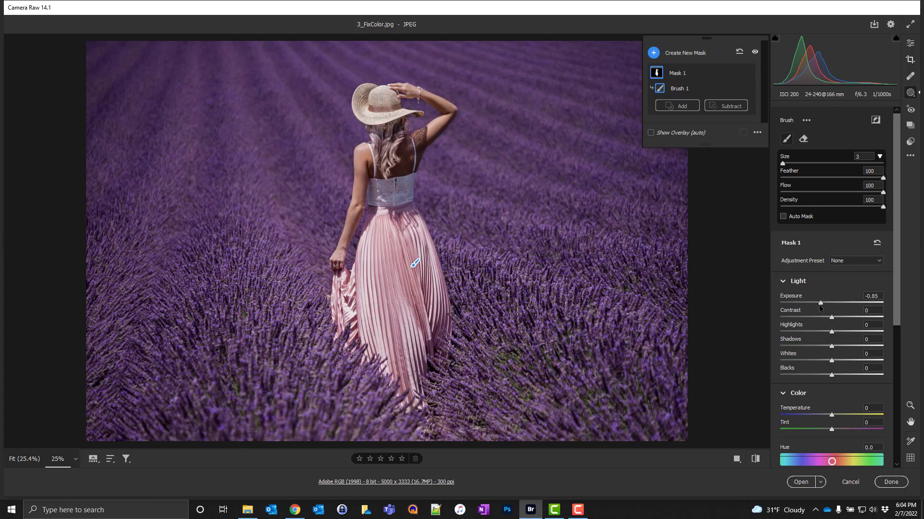
double_click(822, 302)
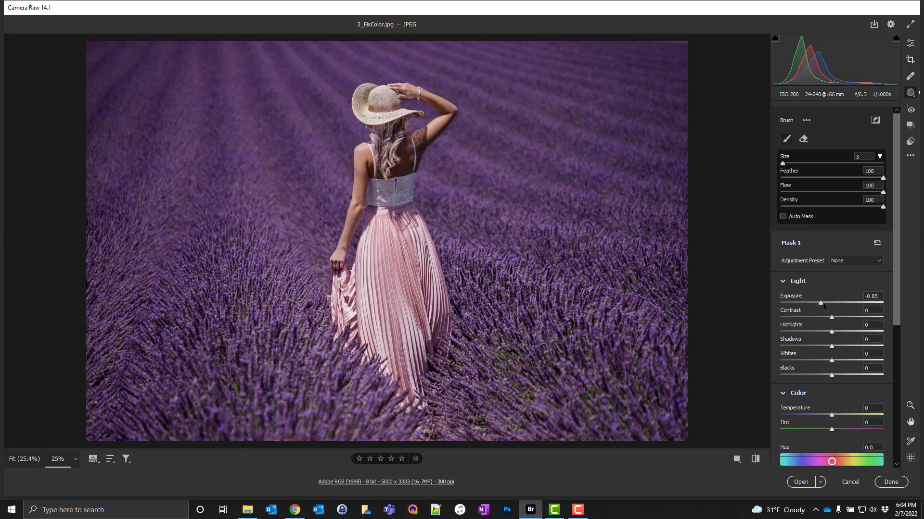
Step: Set the mask's Temperature to +35, Tint to +7 and Exposure to +0.40
key(y)
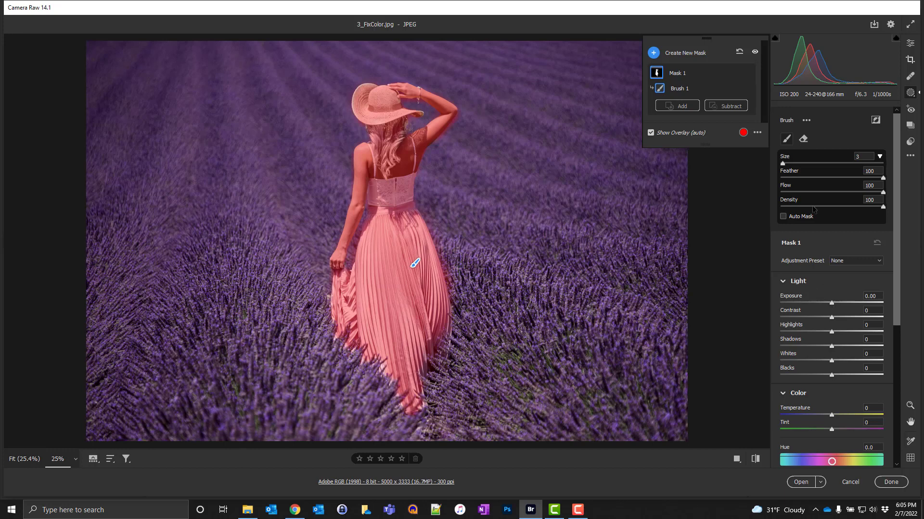
scroll(830, 369, down, 1)
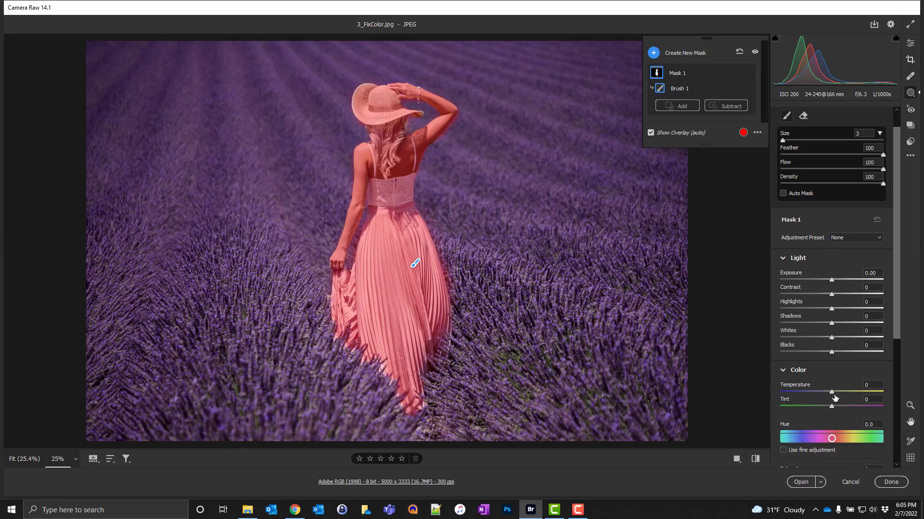
drag(832, 394, 833, 394)
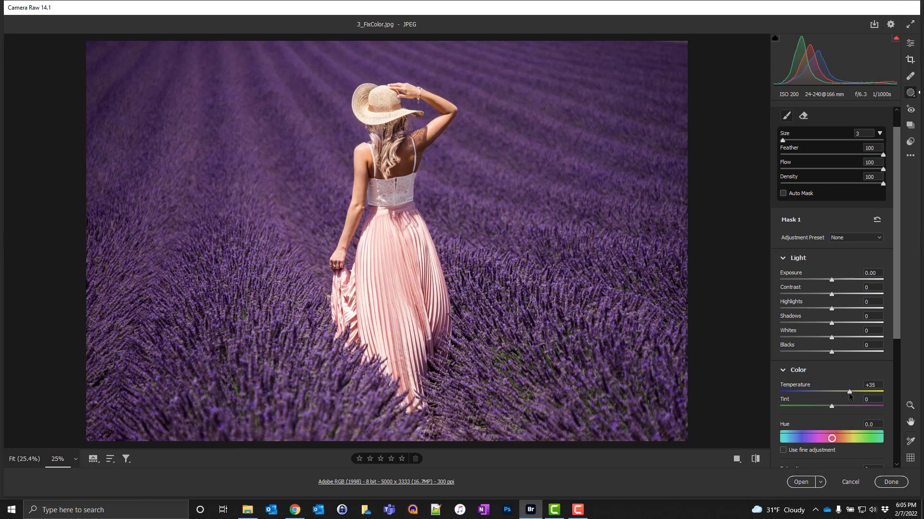
drag(849, 396, 844, 389)
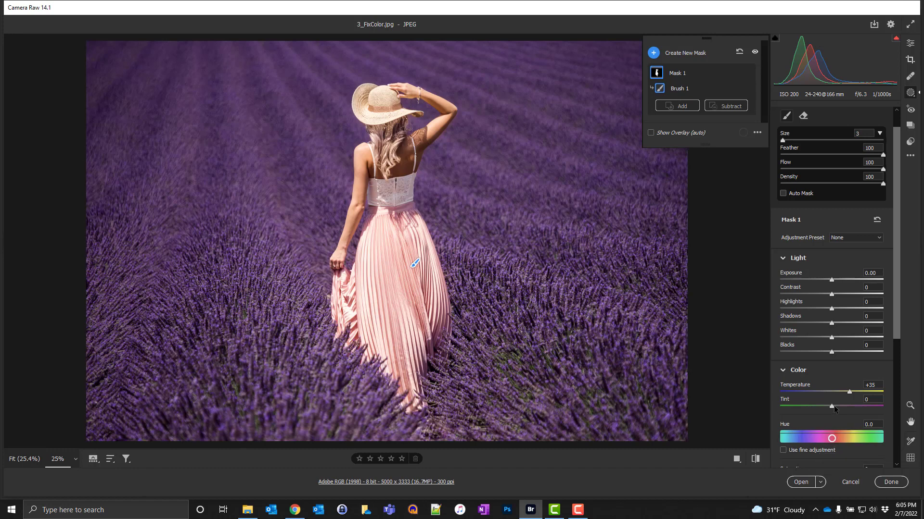
drag(834, 407, 836, 408)
drag(832, 282, 834, 282)
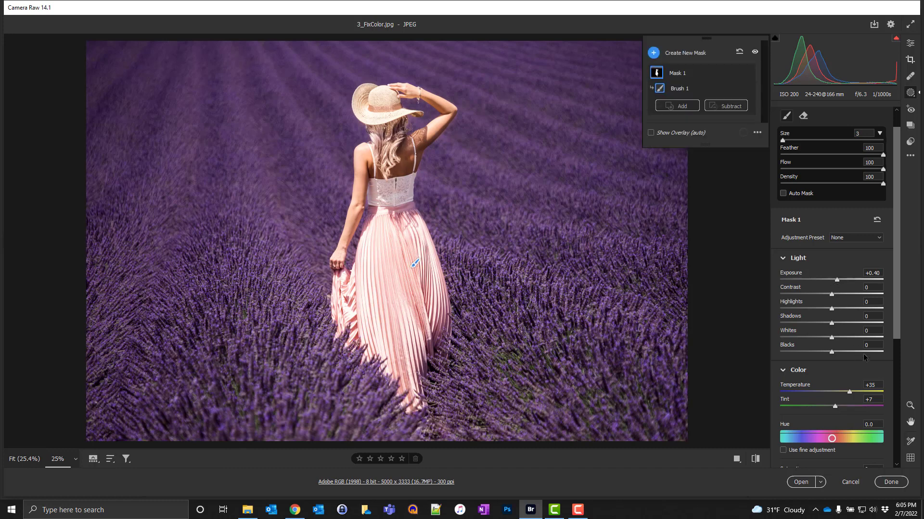
Step: Lower the mask's Highlights to about -57
scroll(863, 358, down, 2)
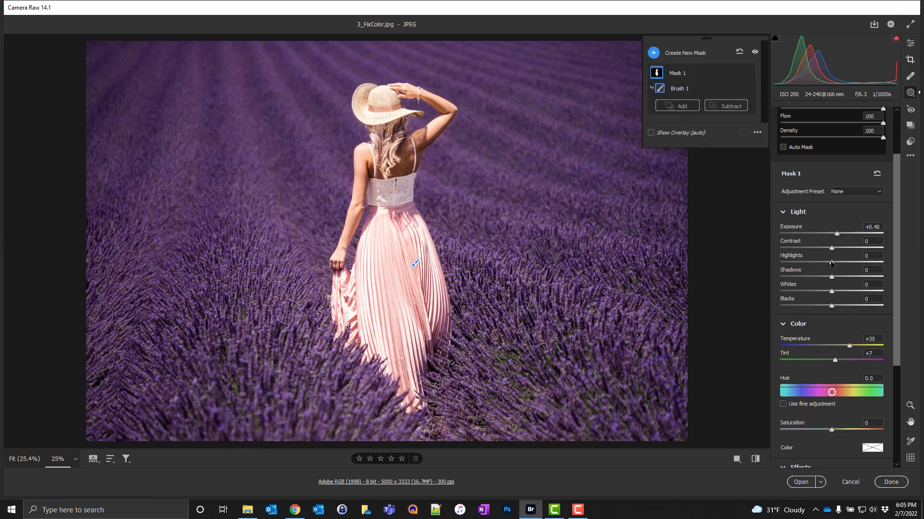
drag(831, 263, 802, 269)
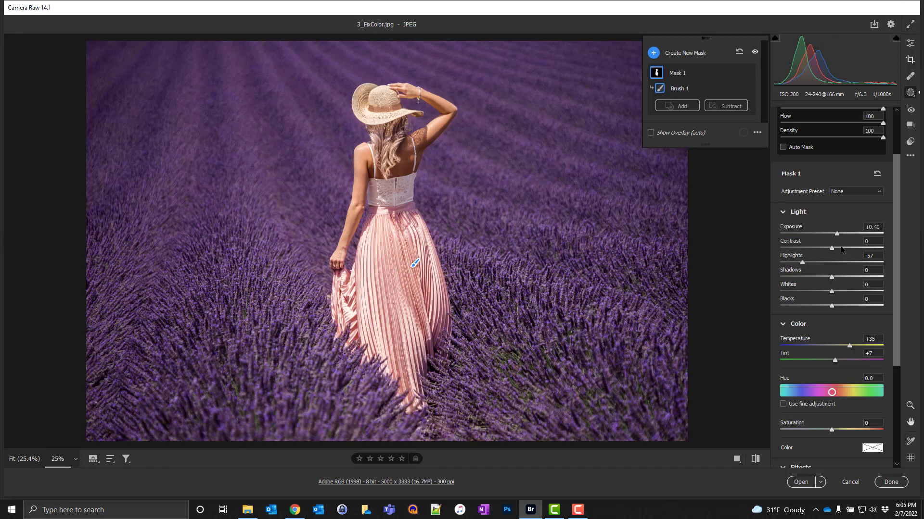
drag(832, 248, 832, 248)
drag(836, 247, 842, 250)
Step: Leave masking, fit the image to the window and compare the before and after views
click(912, 45)
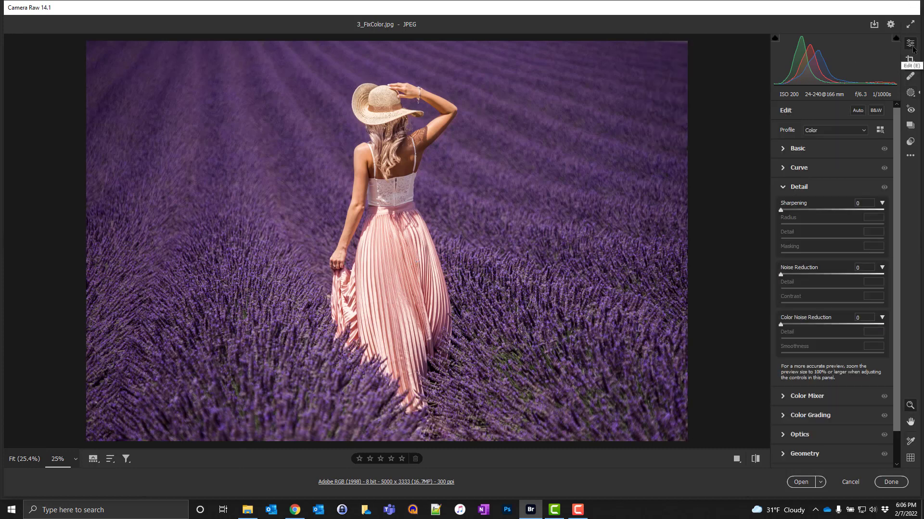
key(ctrl+0)
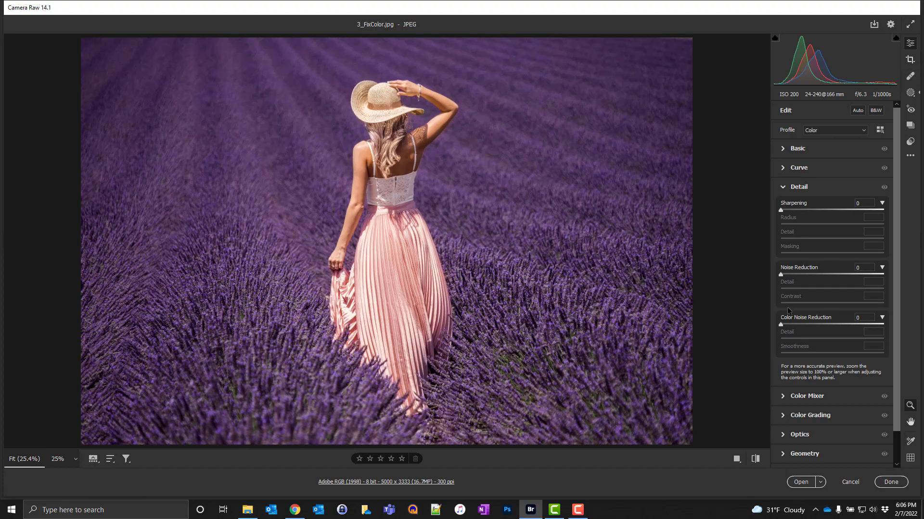
click(736, 460)
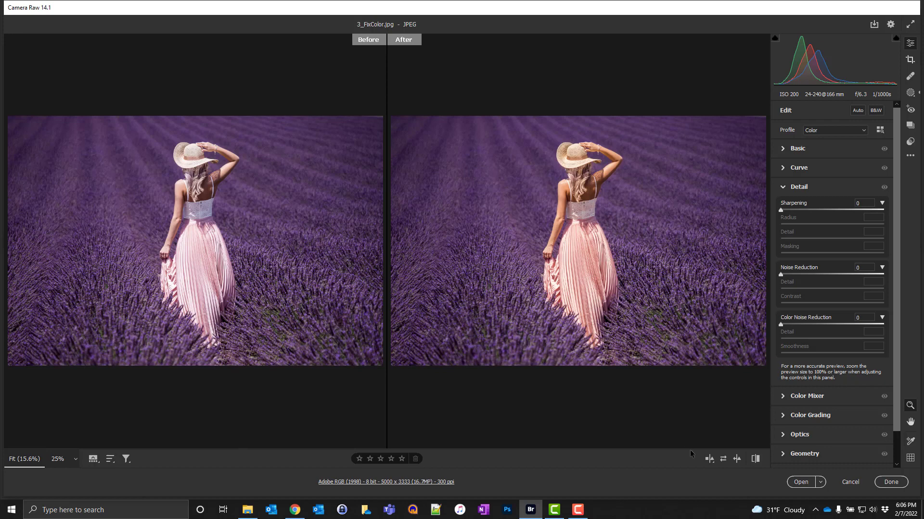
click(708, 459)
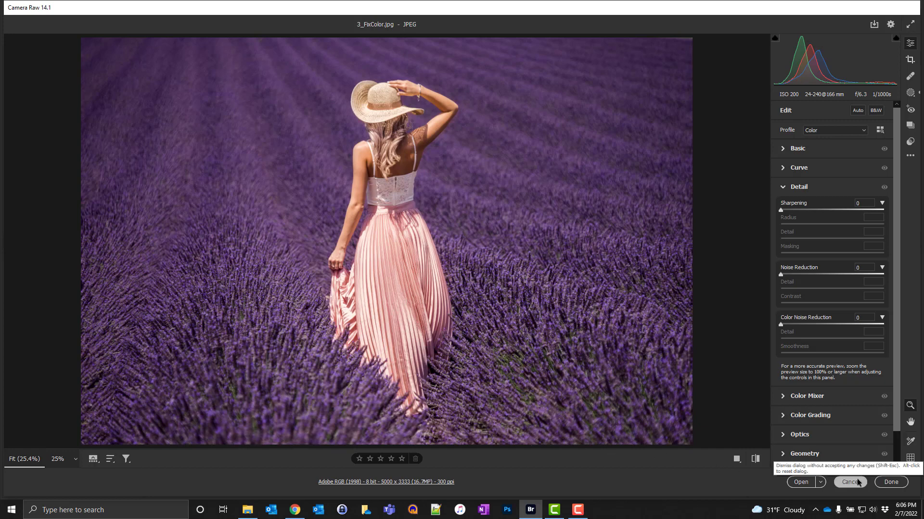
Step: Finish editing 3_FixColor.jpg and open 4_ReduceNoise1.DNG from Bridge in Camera Raw
click(890, 482)
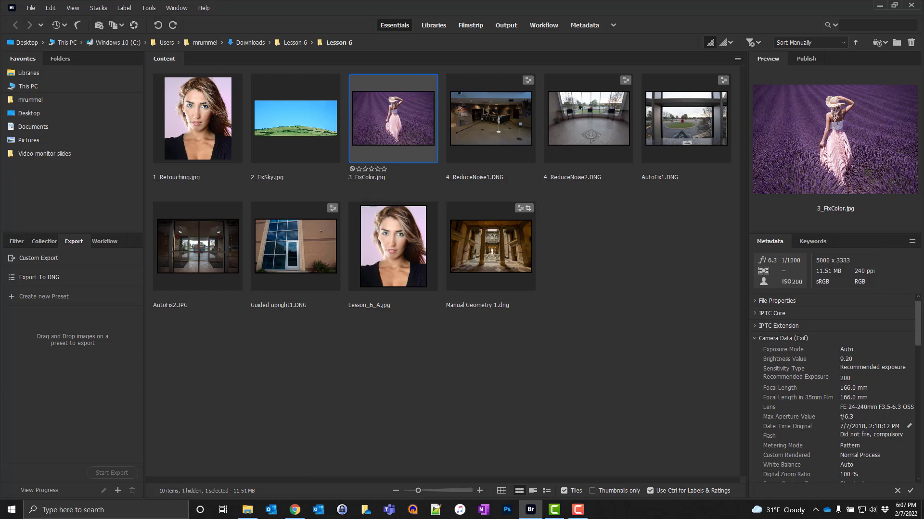
right_click(485, 110)
click(511, 137)
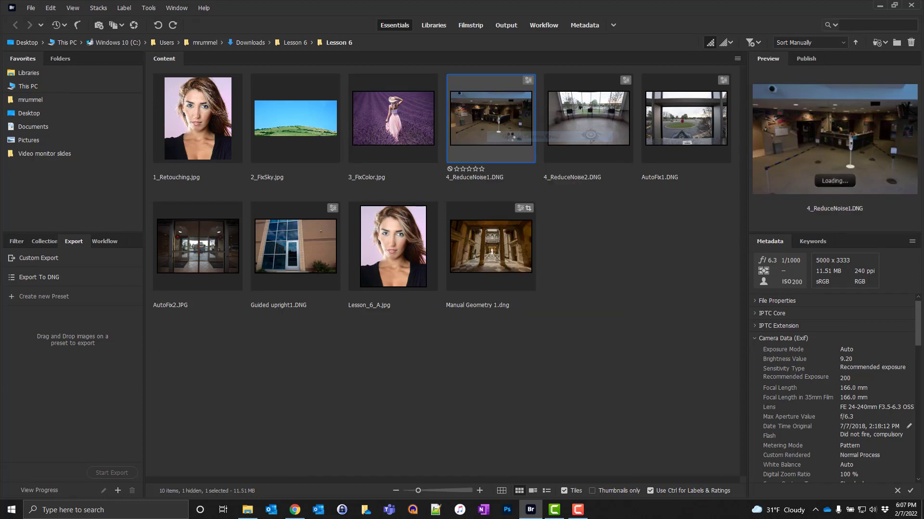
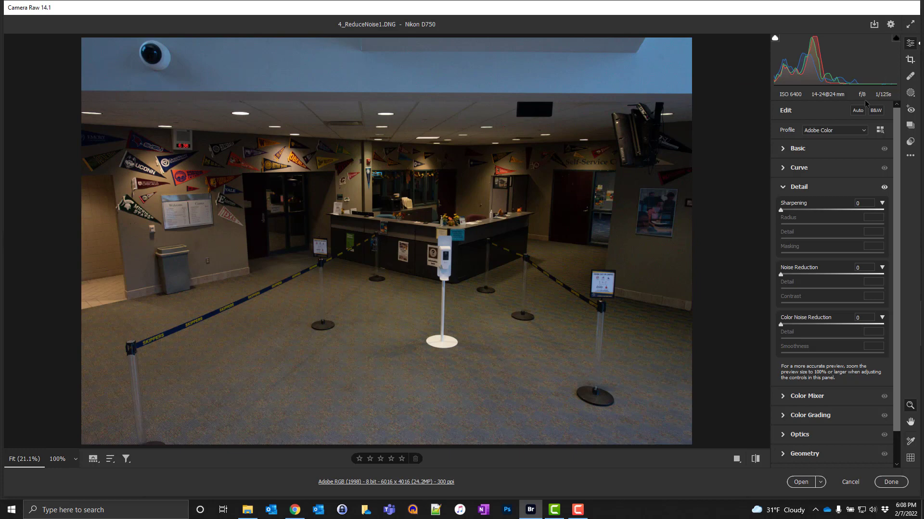
Step: Apply the automatic Whites and Blacks adjustments to 4_ReduceNoise1.DNG
click(811, 148)
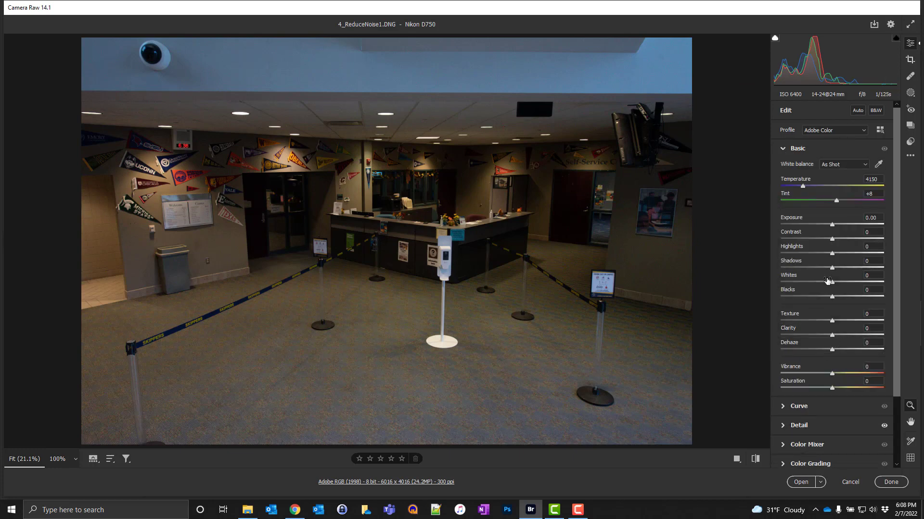
key(shift)
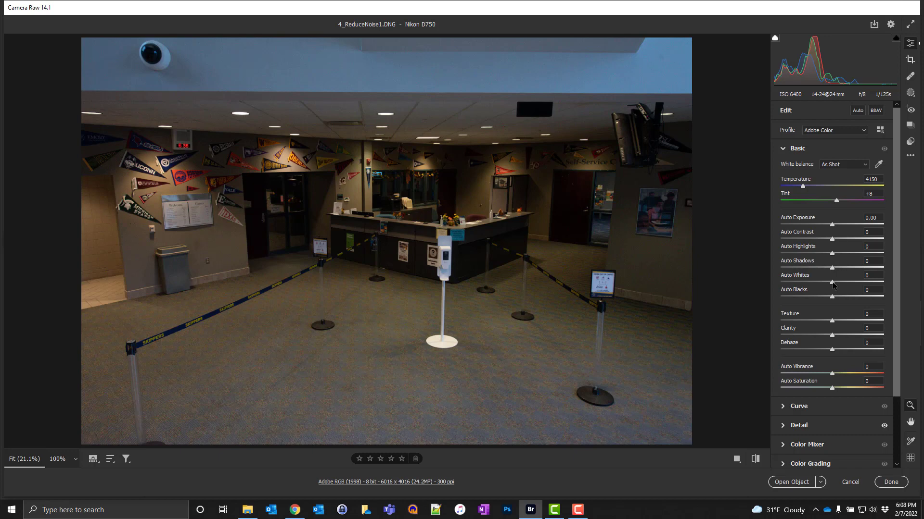
shift+double_click(832, 283)
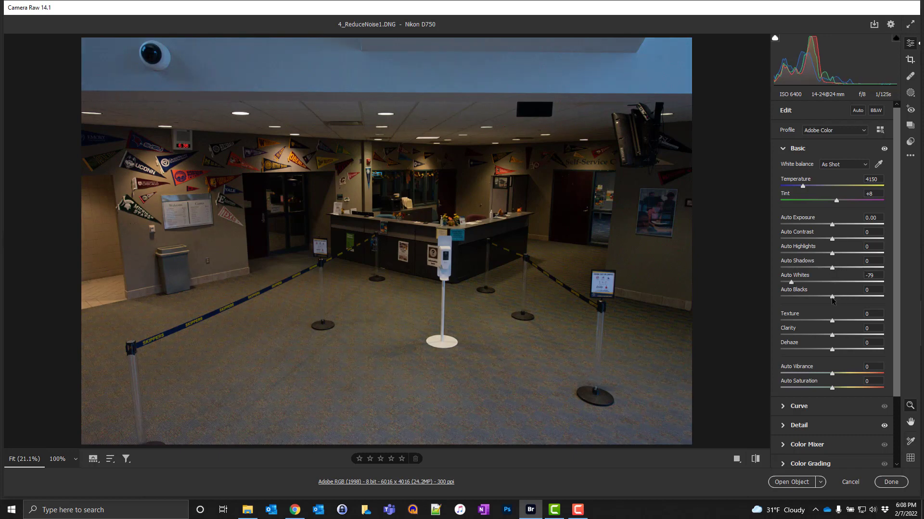
shift+double_click(832, 296)
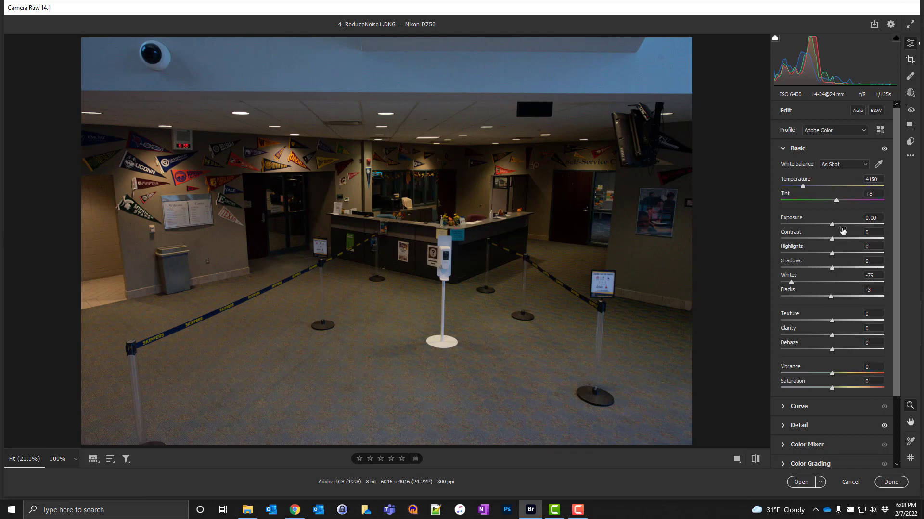
Step: Set Exposure to +0.90, Highlights to -30, and both Vibrance and Saturation to +10
drag(832, 225, 843, 225)
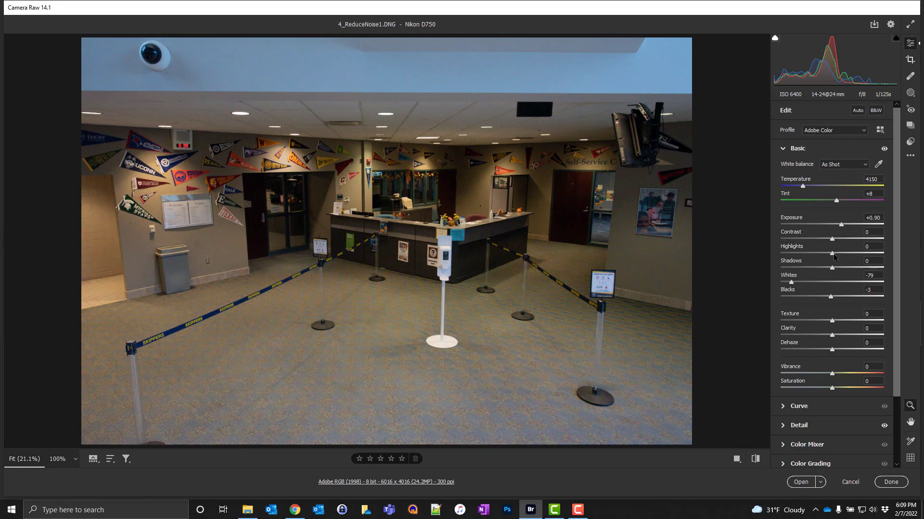
drag(833, 256, 816, 256)
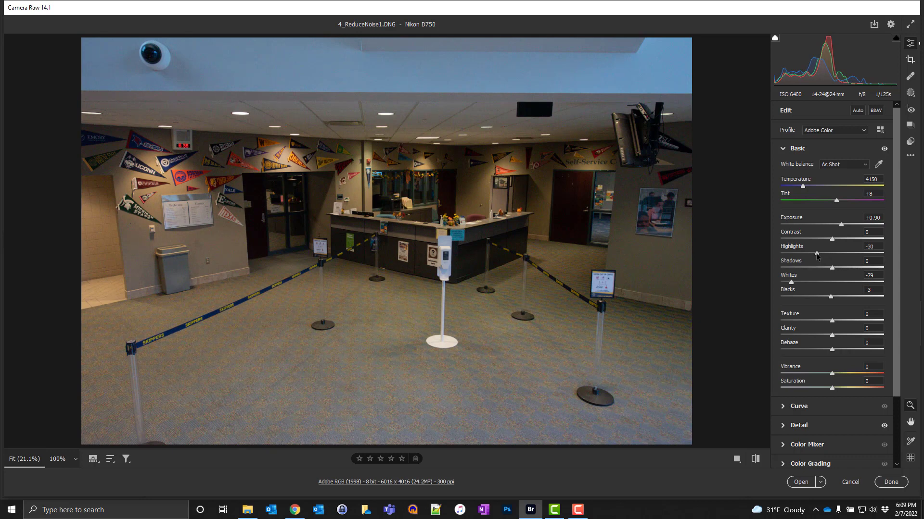
scroll(840, 297, down, 1)
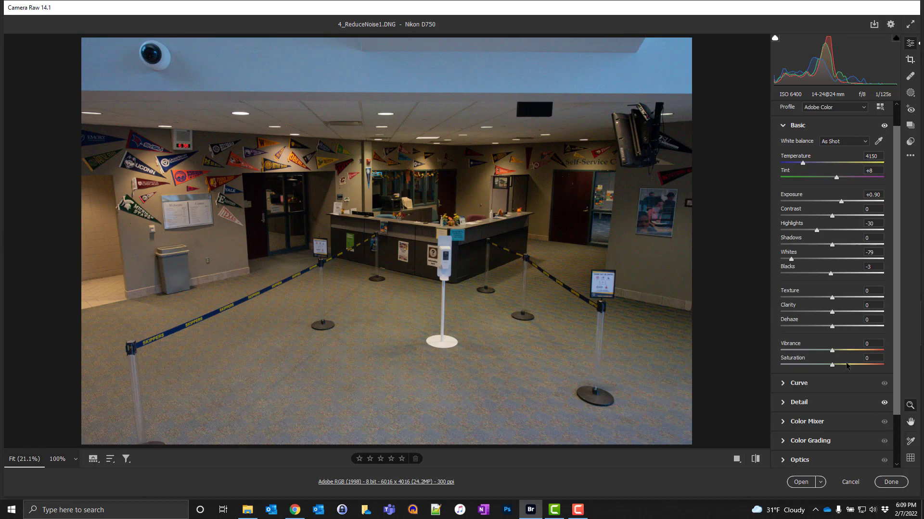
drag(835, 350, 837, 352)
drag(832, 365, 837, 365)
Step: Compare the edit with the original in the before and after layouts, and return to the single view
click(737, 460)
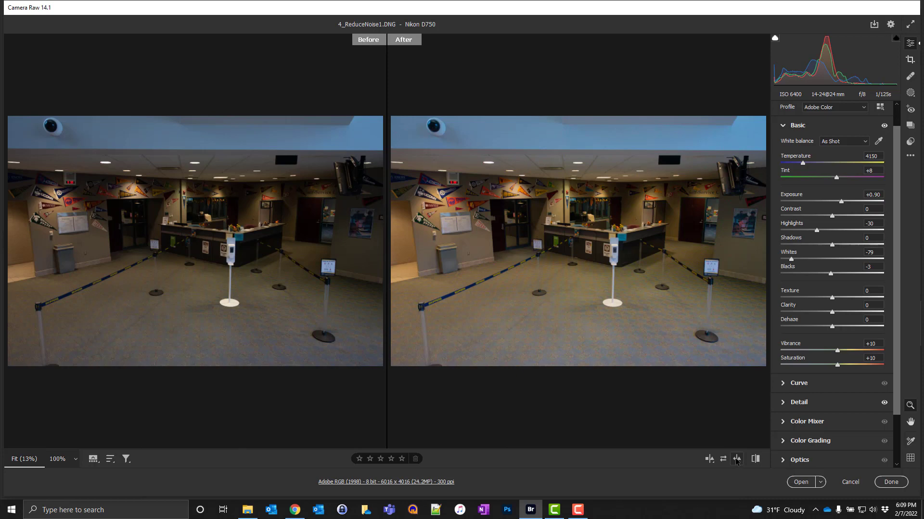
click(714, 462)
click(714, 462)
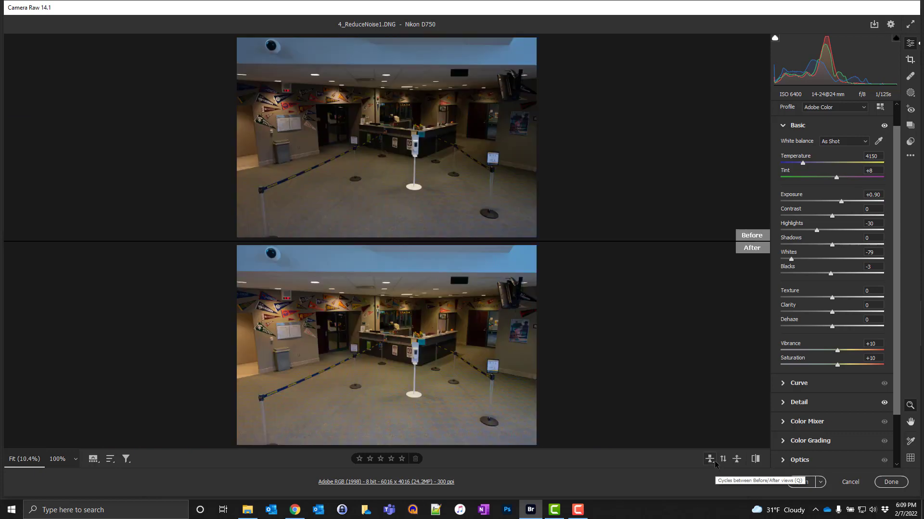
click(714, 462)
click(715, 463)
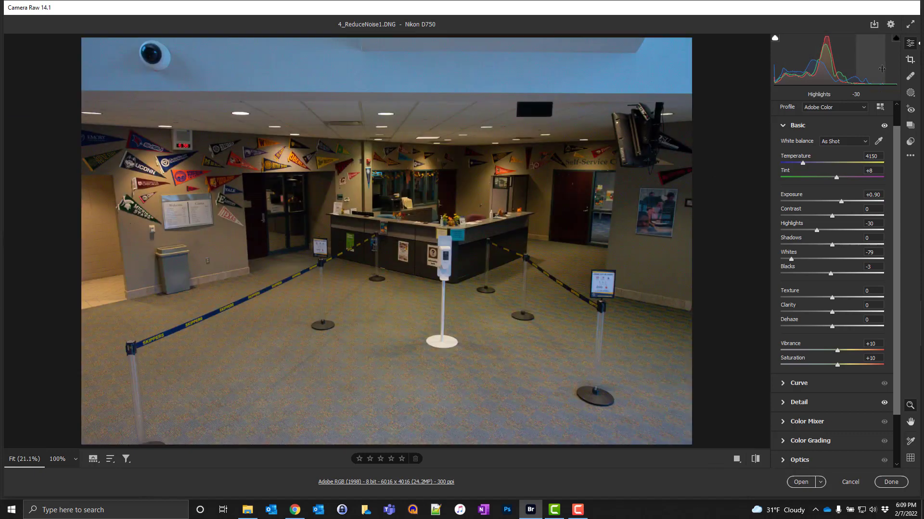
Step: Create a brush mask with Temperature -25, Contrast +12, Shadows +100 and Noise Reduction at its maximum
click(912, 97)
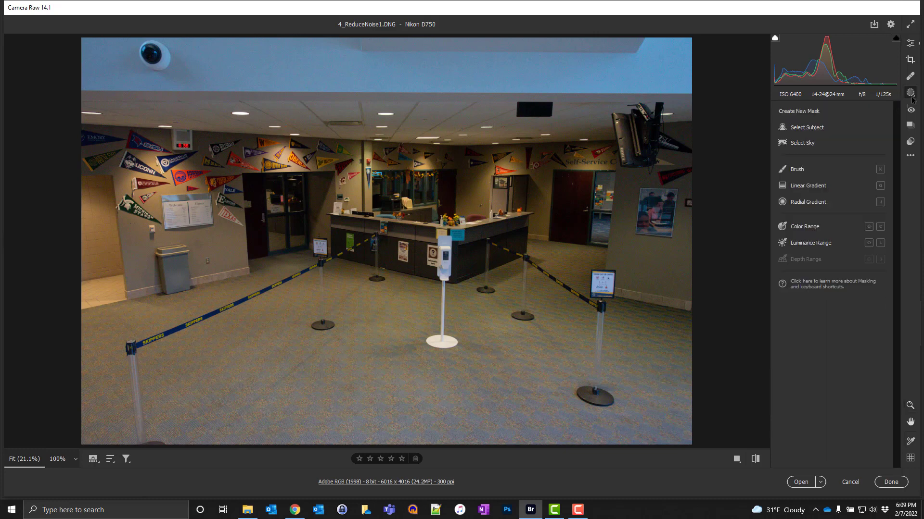
click(797, 169)
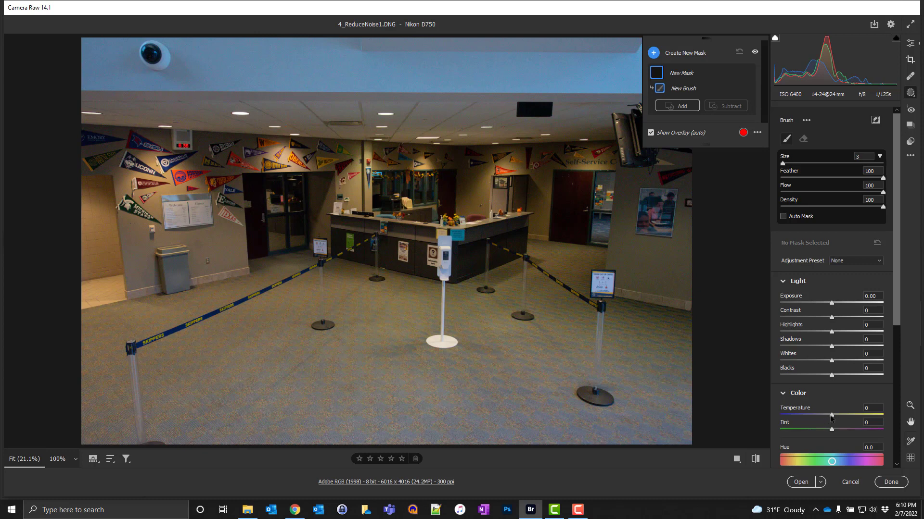
drag(831, 415, 817, 419)
drag(831, 319, 840, 319)
drag(831, 347, 878, 349)
scroll(863, 372, down, 4)
scroll(862, 372, down, 6)
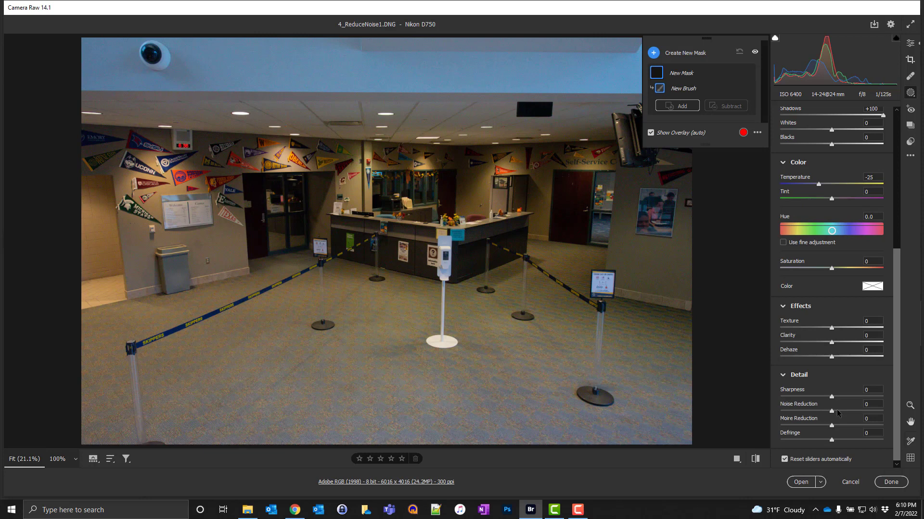
drag(833, 408, 893, 407)
scroll(806, 145, up, 10)
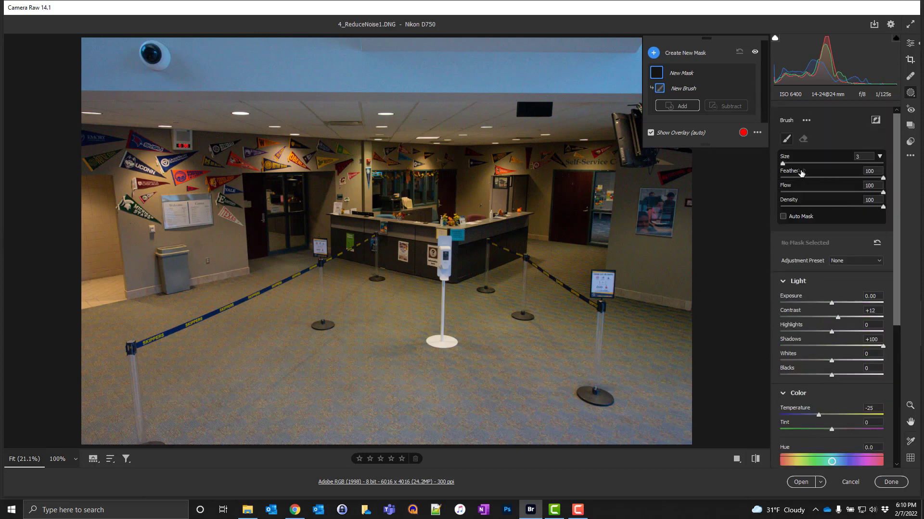
Step: Set the brush size to 10 and paint the mask across the pennant-covered back walls and reception area
click(856, 156)
text(10)
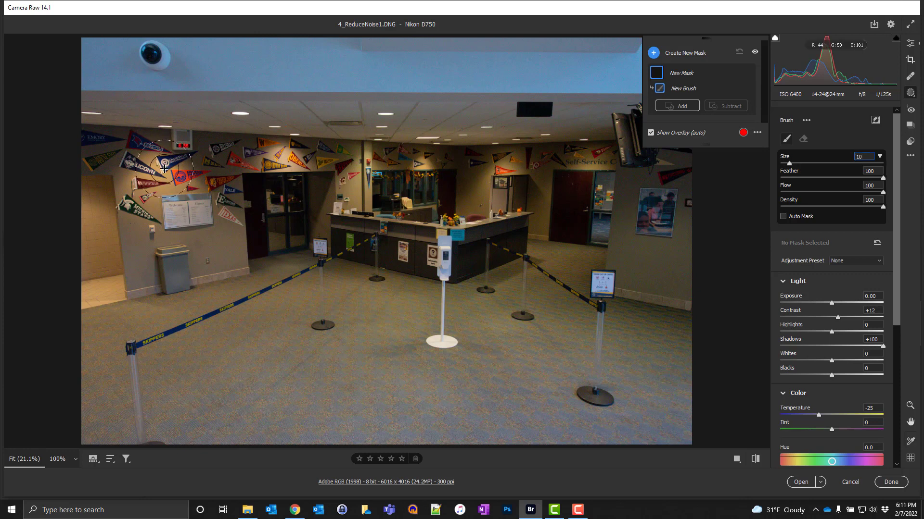
mouse_move(162, 167)
mouse_down()
mouse_move(117, 162)
mouse_move(335, 174)
mouse_move(294, 179)
mouse_move(264, 214)
mouse_move(220, 201)
mouse_move(221, 251)
mouse_move(171, 227)
mouse_move(140, 199)
mouse_move(90, 194)
mouse_move(115, 215)
mouse_move(89, 254)
mouse_move(103, 266)
mouse_move(305, 211)
mouse_move(415, 163)
mouse_move(589, 173)
mouse_move(658, 223)
mouse_move(676, 203)
mouse_move(664, 278)
mouse_move(601, 217)
mouse_move(350, 185)
mouse_up()
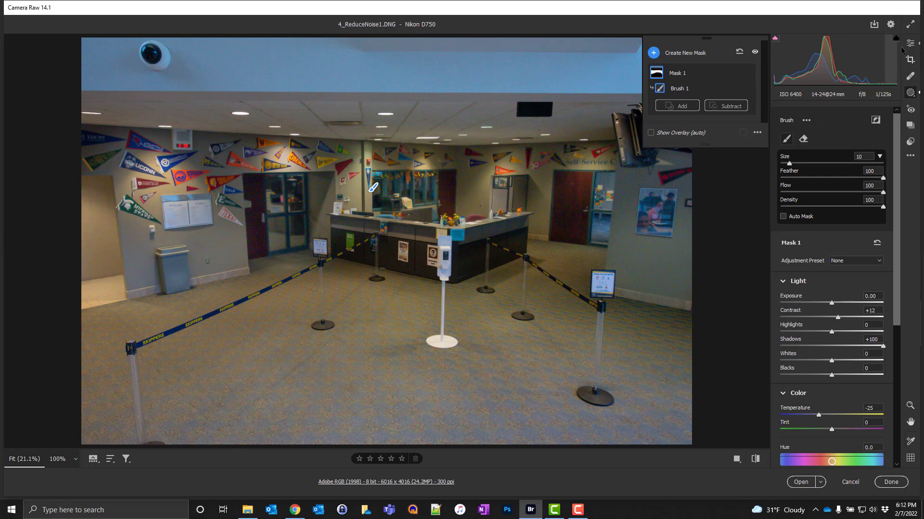
Step: Leave masking and set the whole image's Noise Reduction to 60 and Color Noise Reduction to 50
click(916, 43)
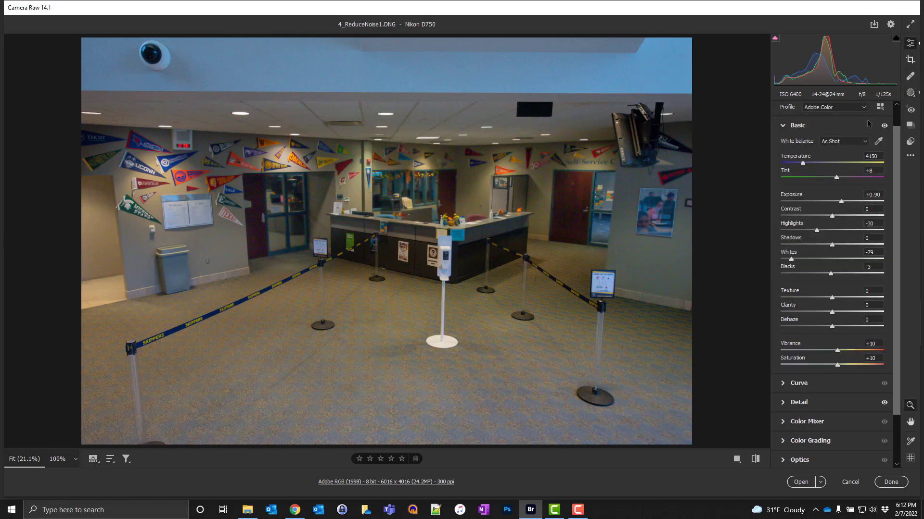
click(782, 404)
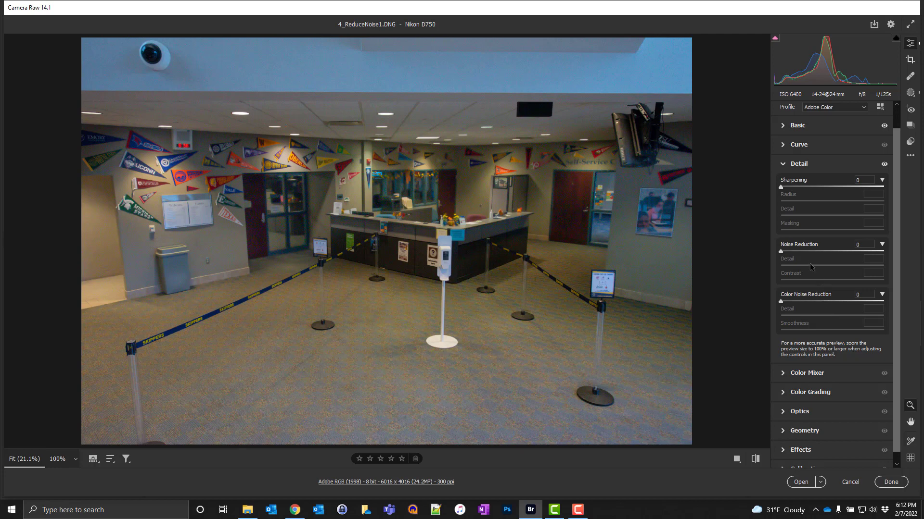
drag(785, 252, 841, 252)
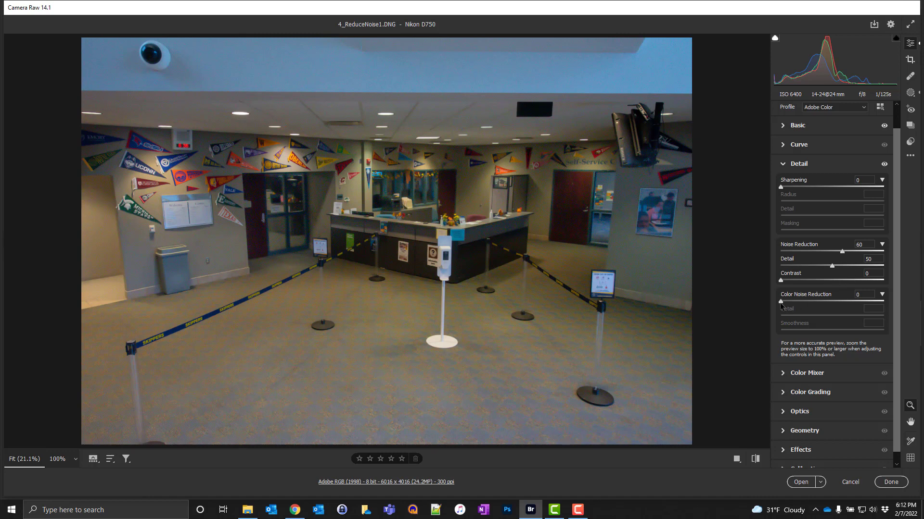
drag(781, 302, 831, 302)
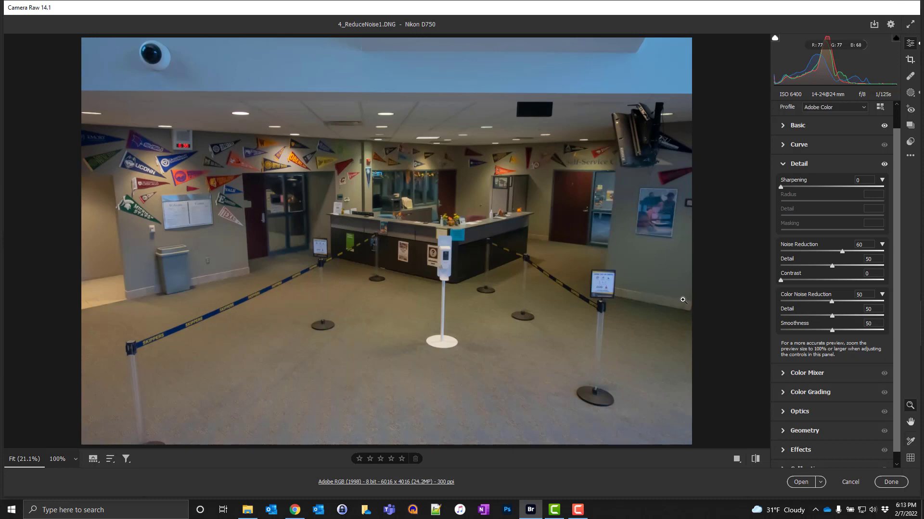
Step: Crop off the blue upper ceiling with a custom aspect ratio, keeping the full width, to about 6014 x 3424 pixels
click(910, 60)
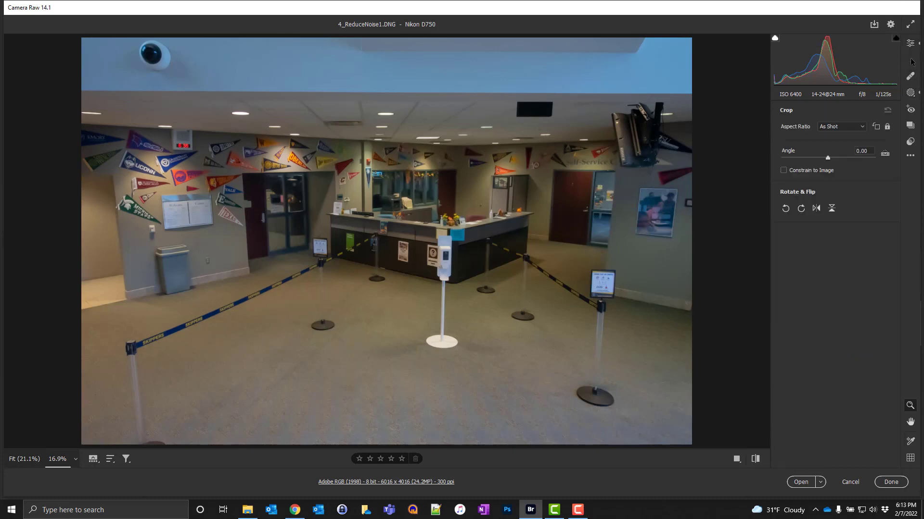
drag(385, 76, 379, 102)
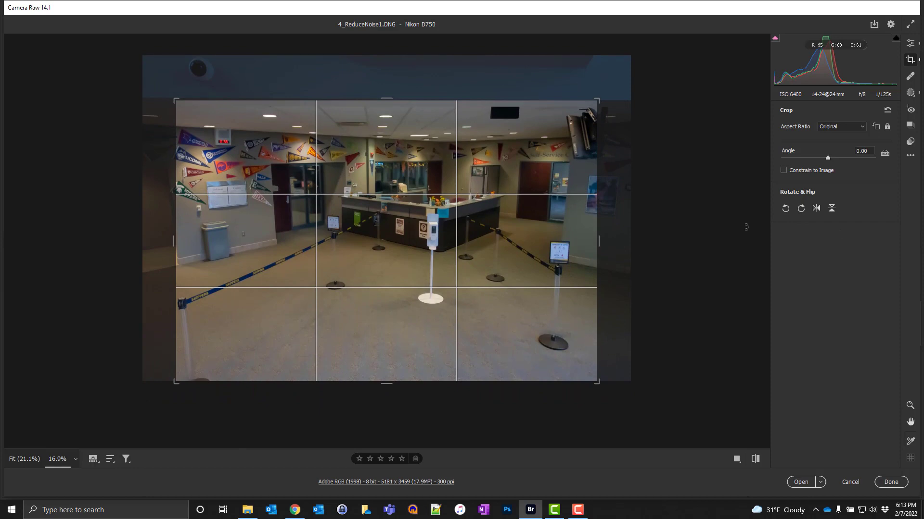
click(861, 128)
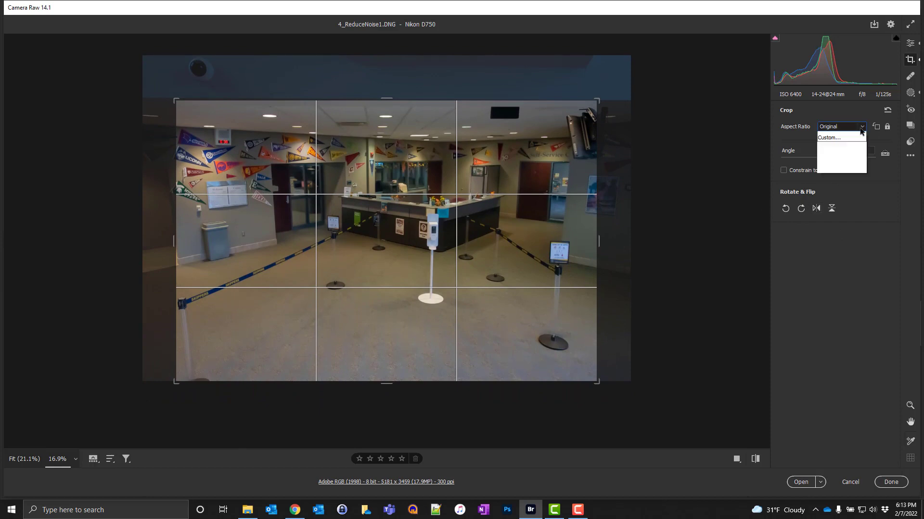
click(828, 137)
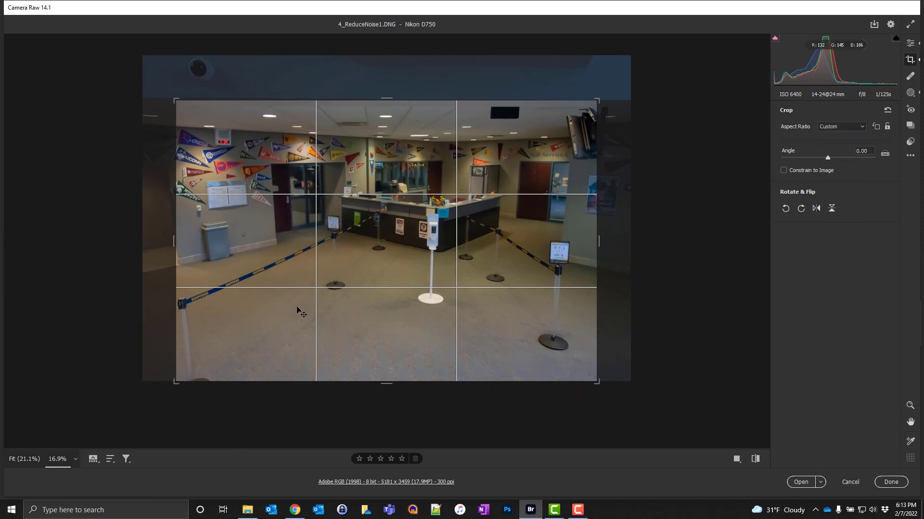
drag(174, 245, 149, 246)
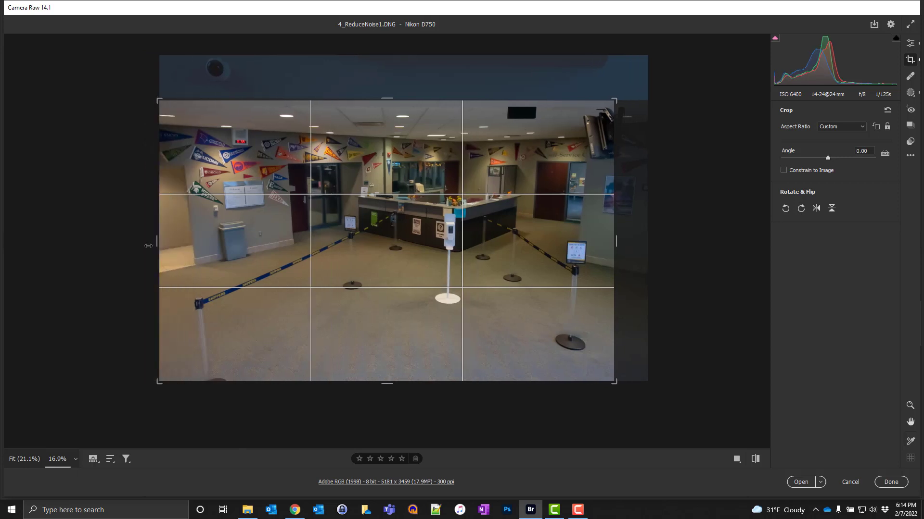
drag(613, 241, 634, 241)
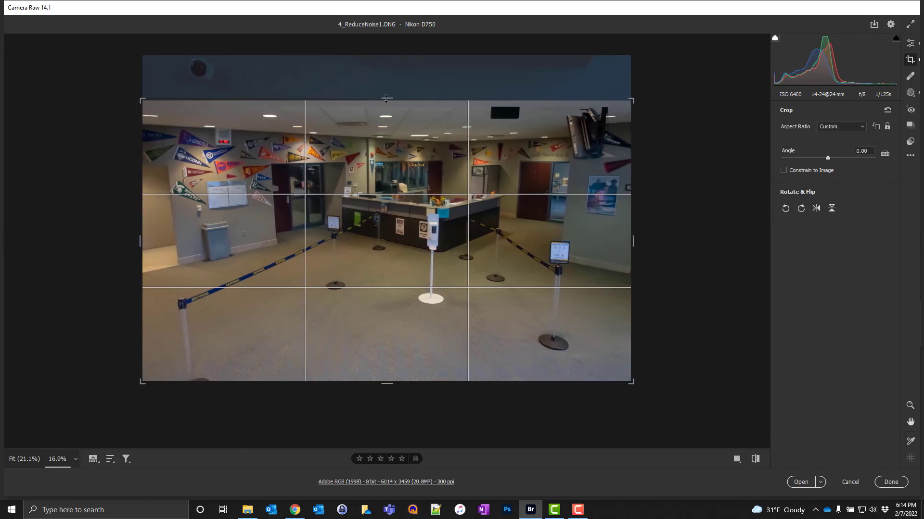
drag(385, 99, 386, 100)
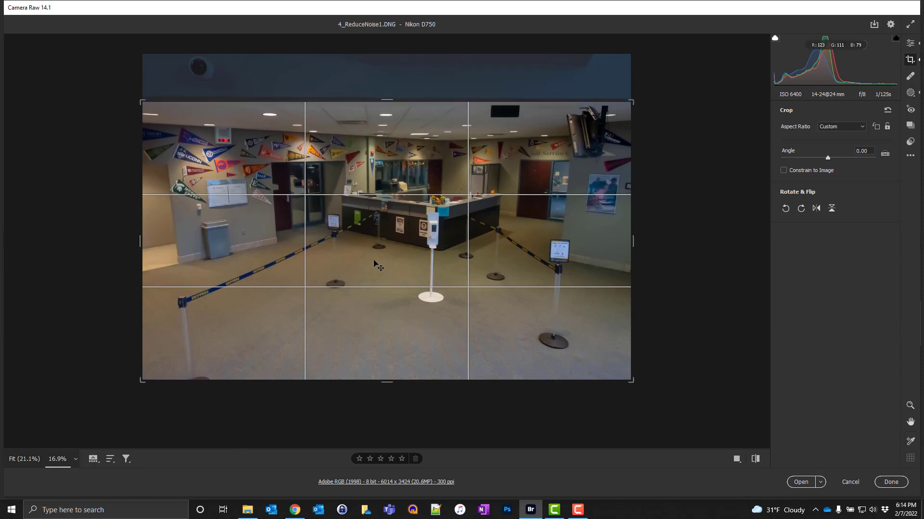
key(Return)
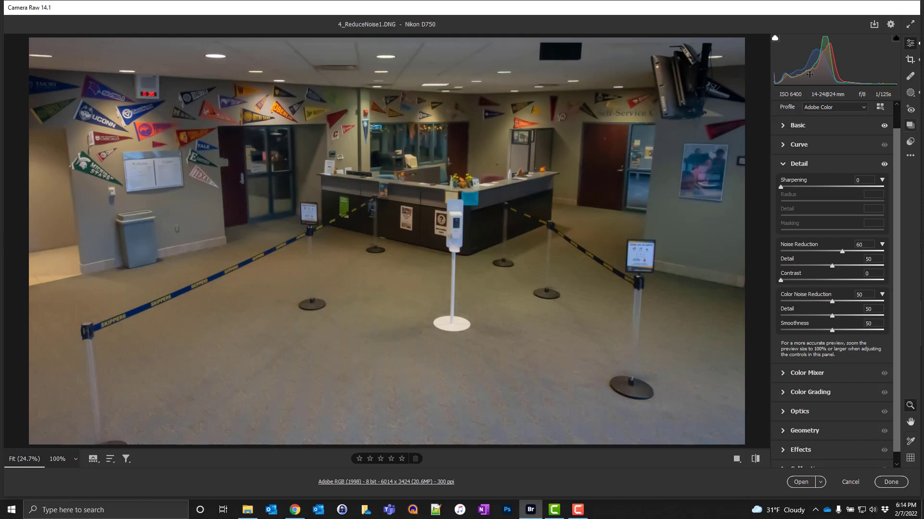
Step: Save the edited image as a JPEG named Lesson_6_B in the Lesson 6 folder
click(875, 26)
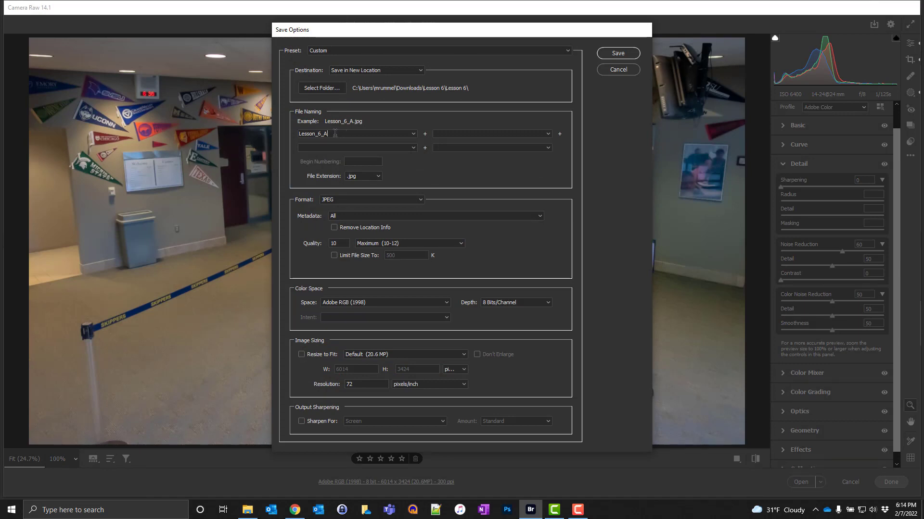
key(BackSpace)
text(B)
click(618, 53)
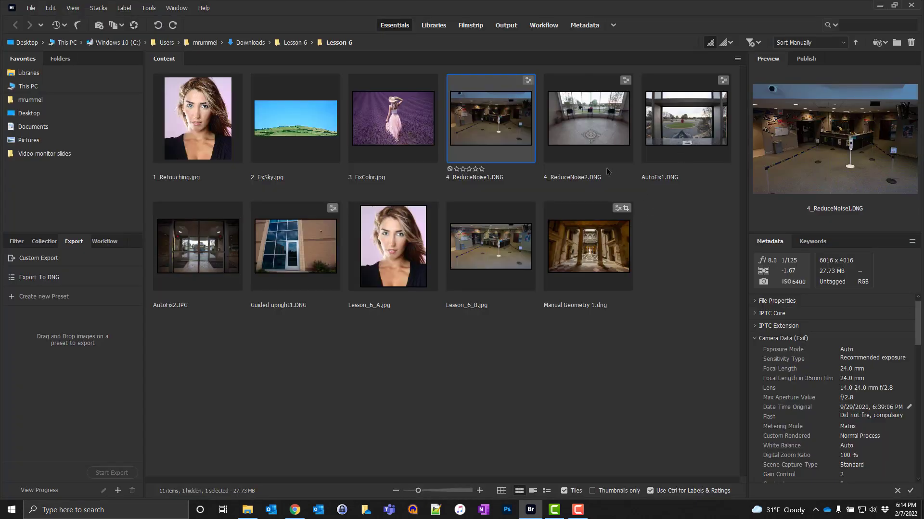
Step: Open 4_ReduceNoise2.DNG from Bridge in Camera Raw and inspect its noise at 100% near the chairs
right_click(579, 120)
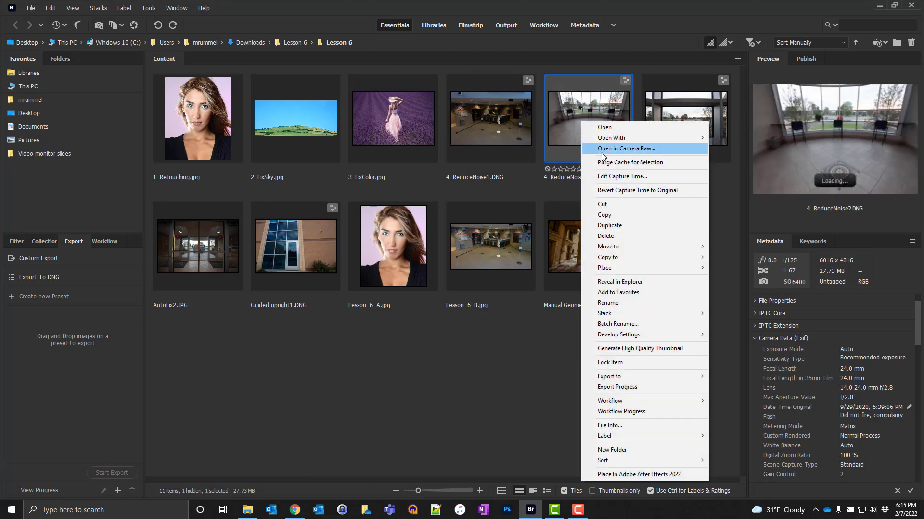
click(602, 150)
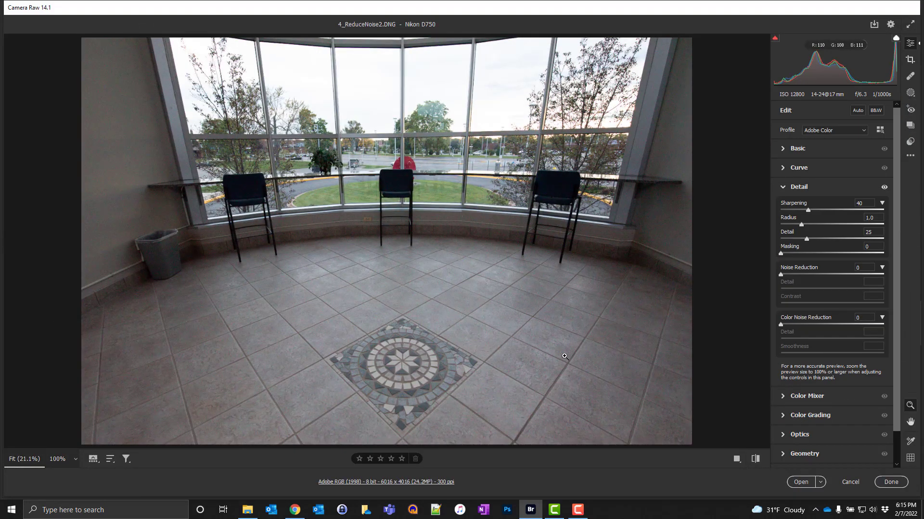
click(336, 232)
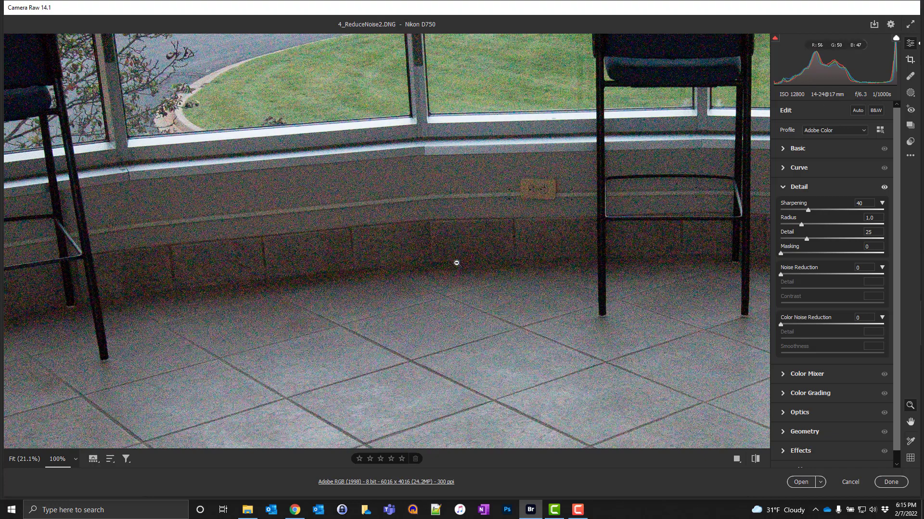
click(366, 281)
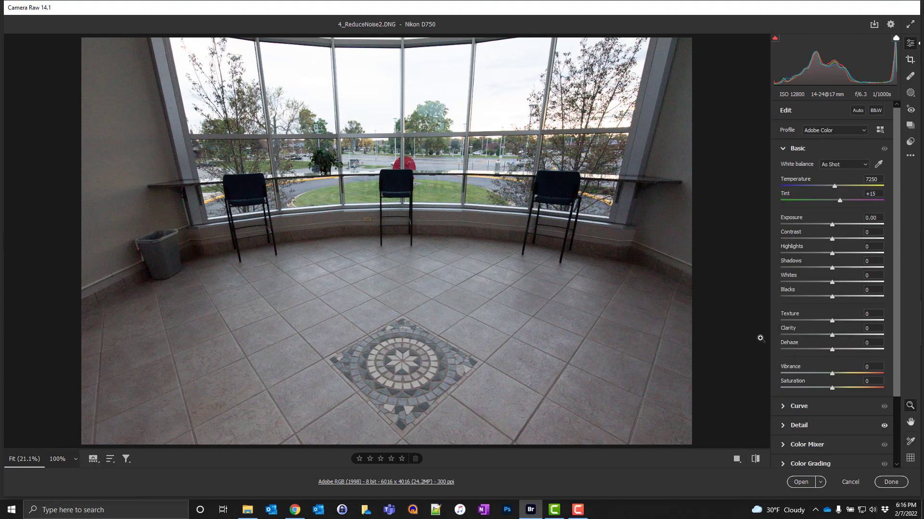
Step: Apply automatic Whites and Blacks values to the image and set Highlights to -50
key(shift)
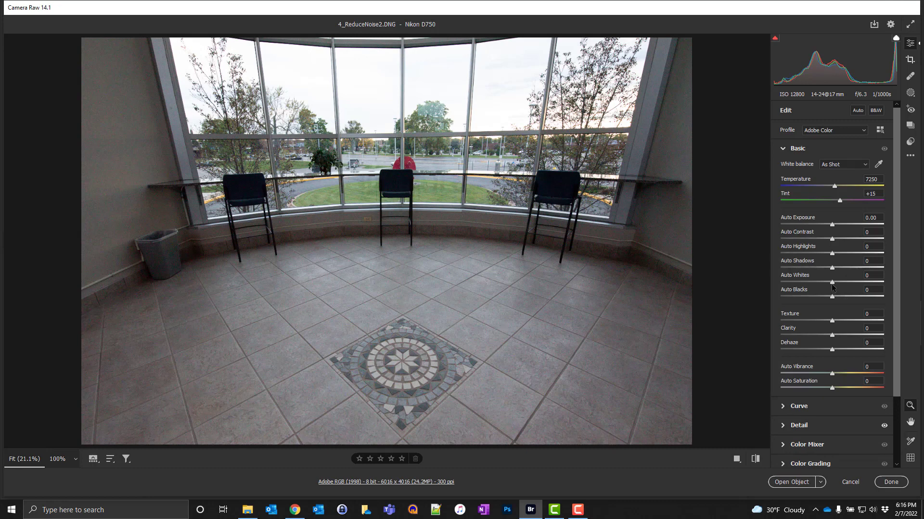
shift+double_click(832, 283)
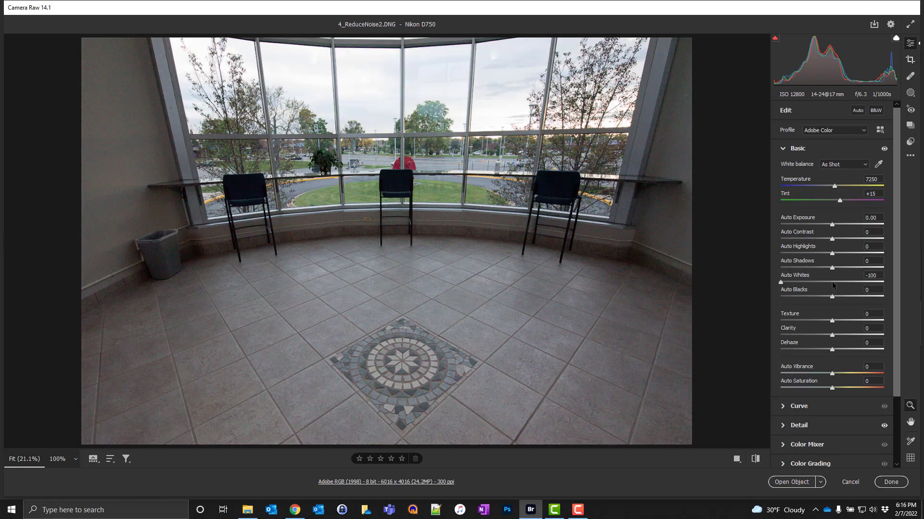
shift+double_click(832, 297)
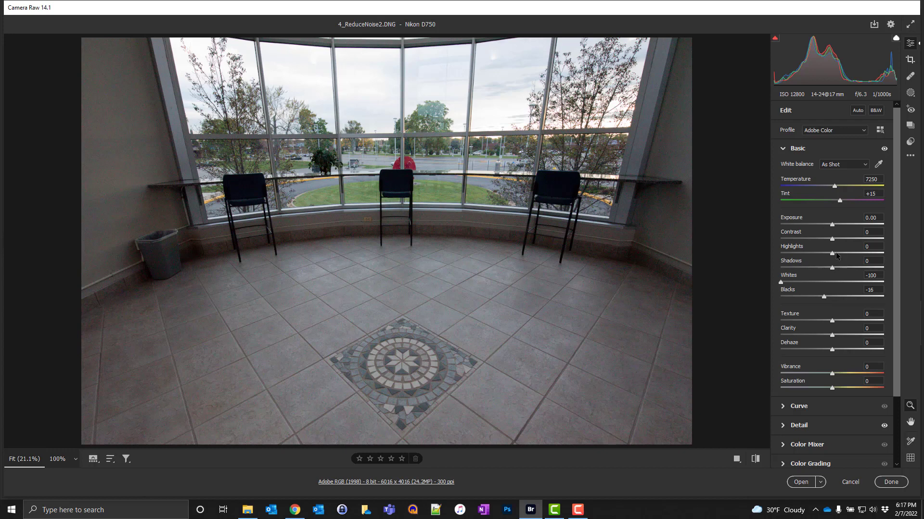
drag(831, 253, 803, 259)
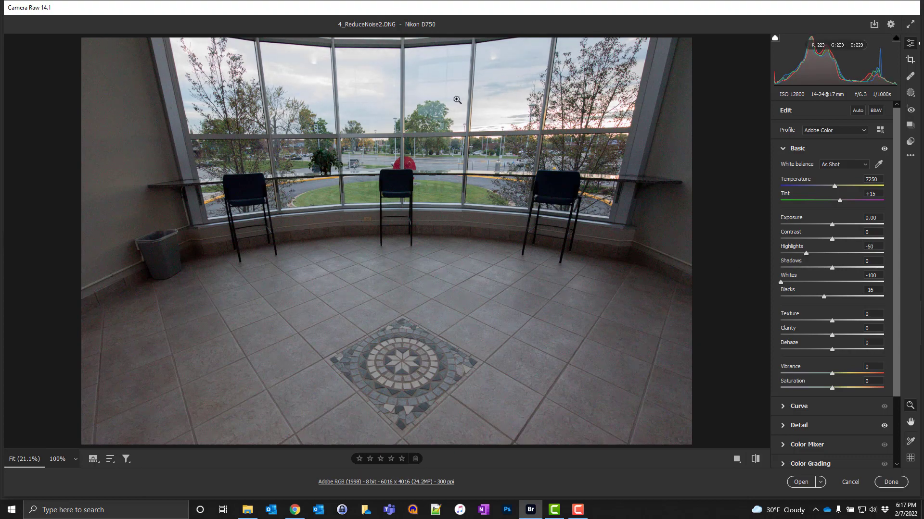
Step: Copy the current settings to the Before state, cycle through the before/after comparison layouts, and return to the single view
click(737, 461)
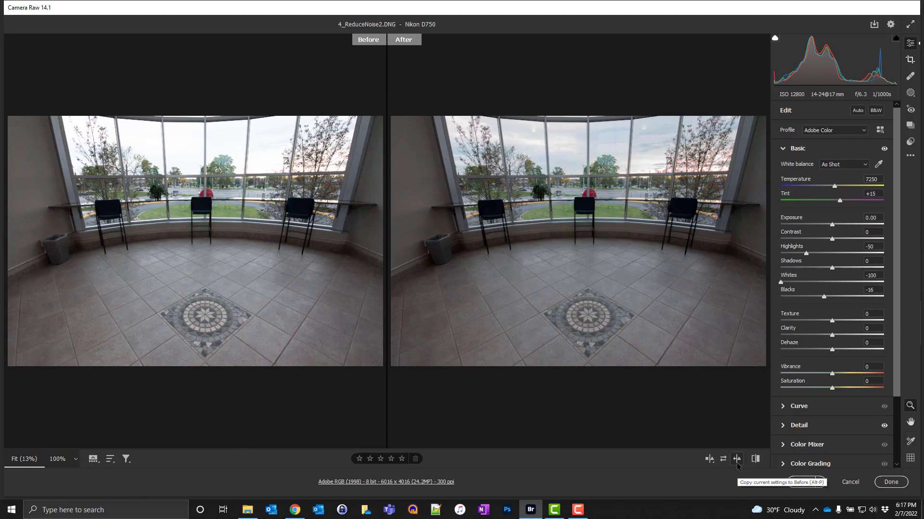
click(737, 463)
click(710, 461)
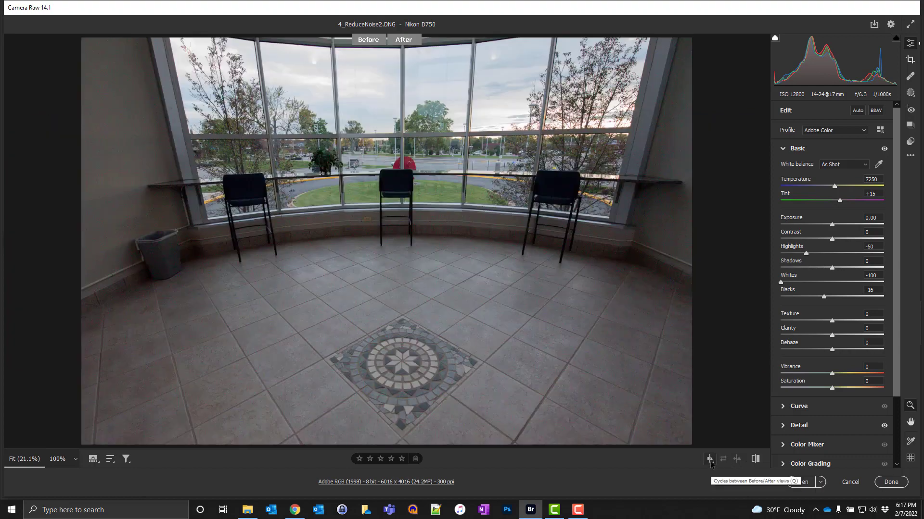
click(710, 460)
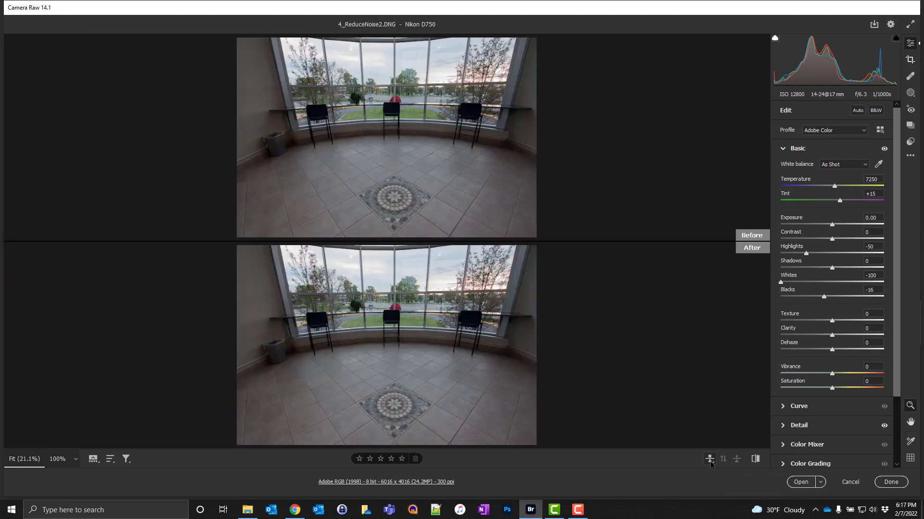
click(710, 461)
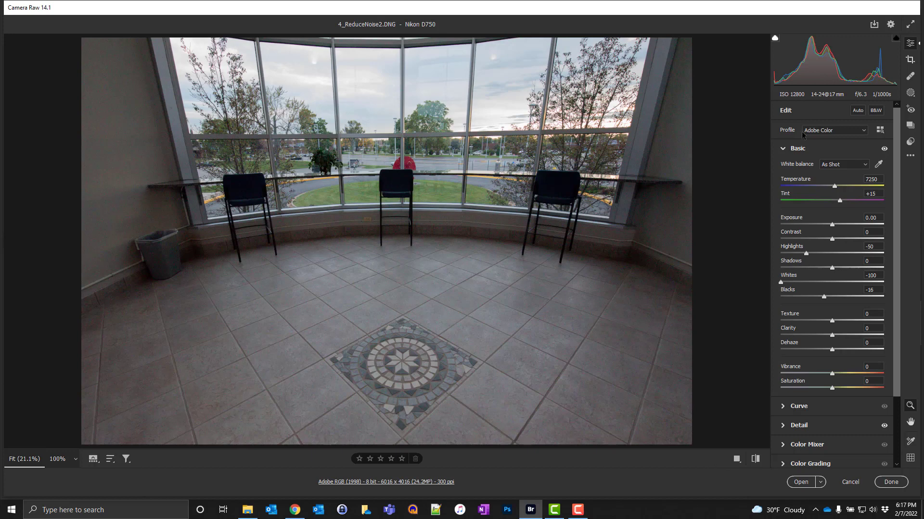
Step: Start a new brush mask with Exposure +0.40, Shadows +55 and Noise Reduction +100
click(910, 94)
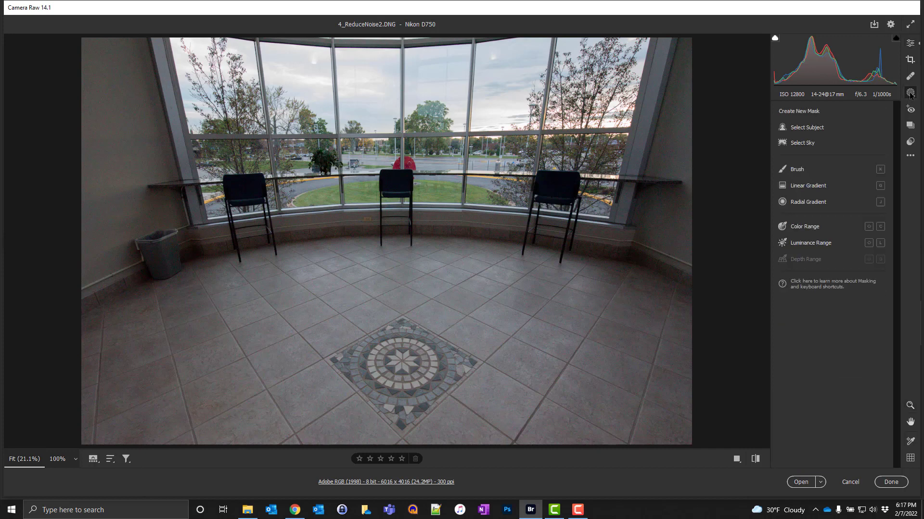
click(790, 169)
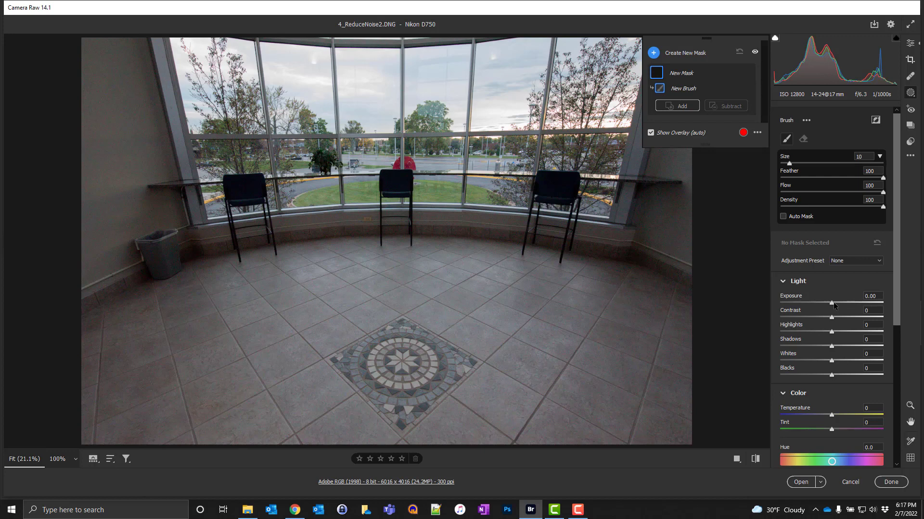
drag(833, 303, 835, 304)
drag(833, 348, 856, 349)
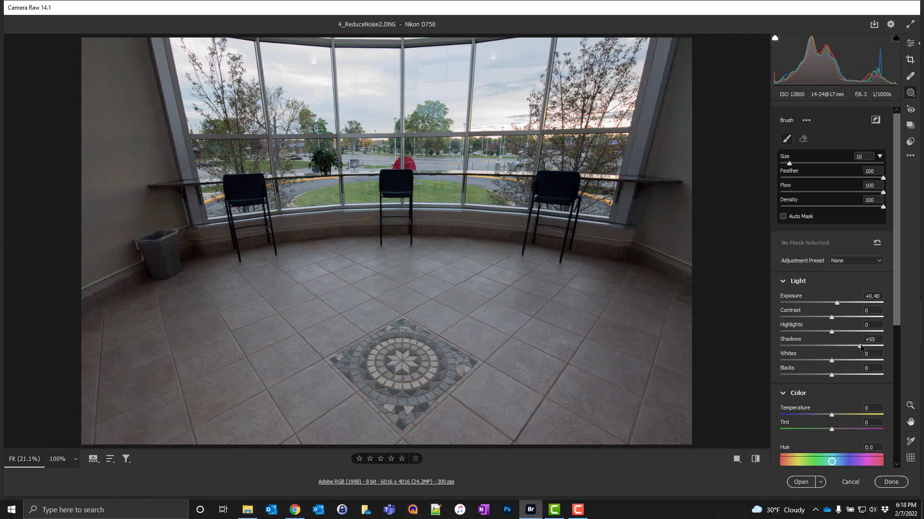
scroll(838, 335, down, 3)
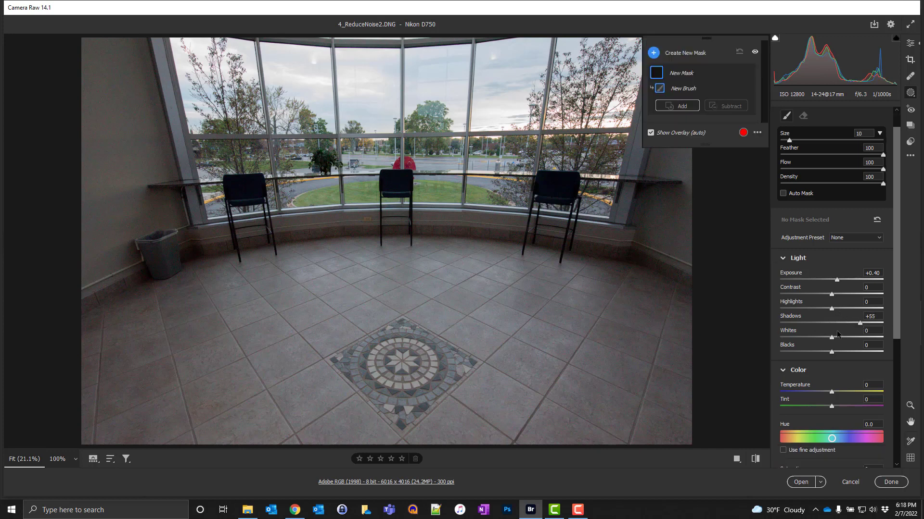
scroll(832, 338, down, 7)
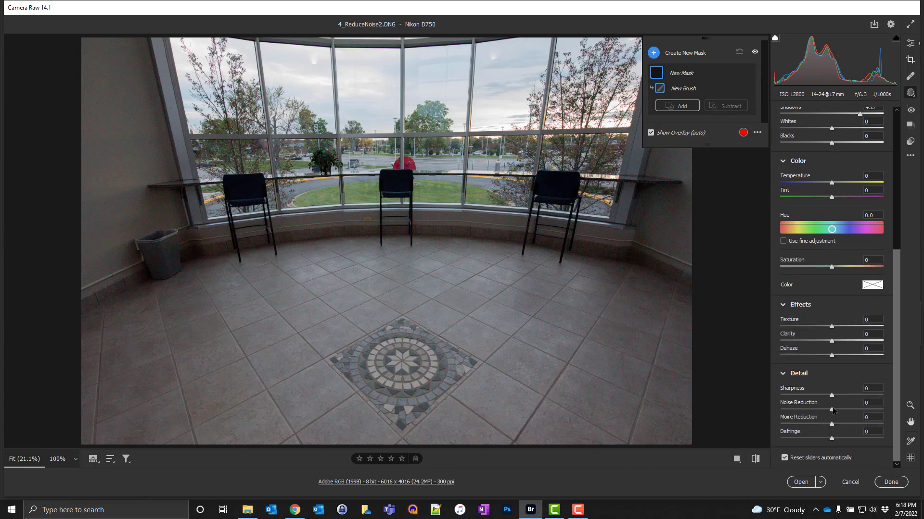
drag(831, 411, 890, 408)
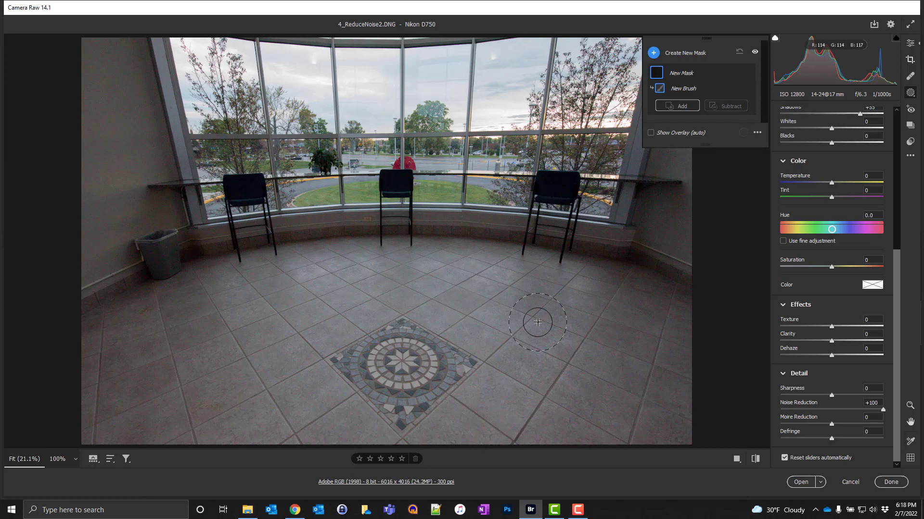
Step: Paint the brush mask over the whole tiled floor and both side walls with a size 12 brush
mouse_move(544, 309)
mouse_down()
mouse_move(340, 306)
mouse_move(399, 304)
mouse_move(367, 313)
mouse_move(375, 333)
mouse_move(504, 361)
mouse_move(512, 372)
mouse_move(506, 393)
mouse_move(563, 370)
mouse_up()
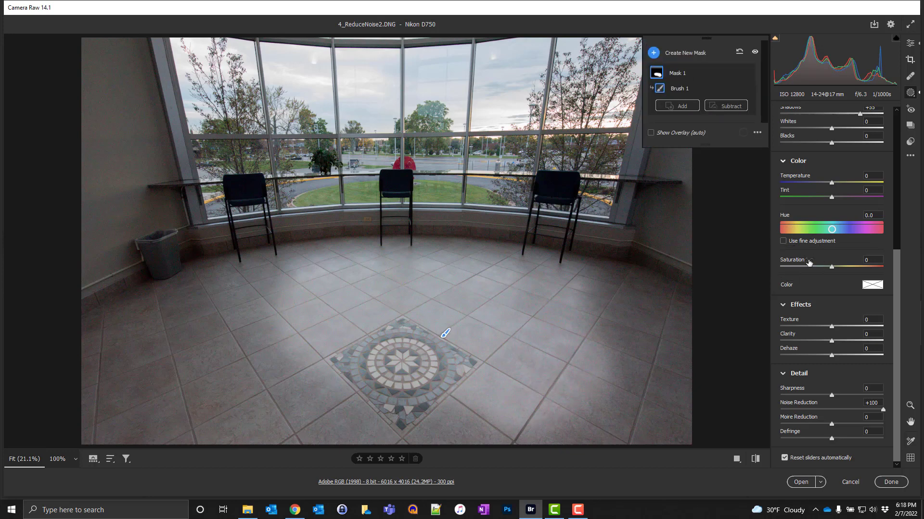
scroll(817, 255, up, 5)
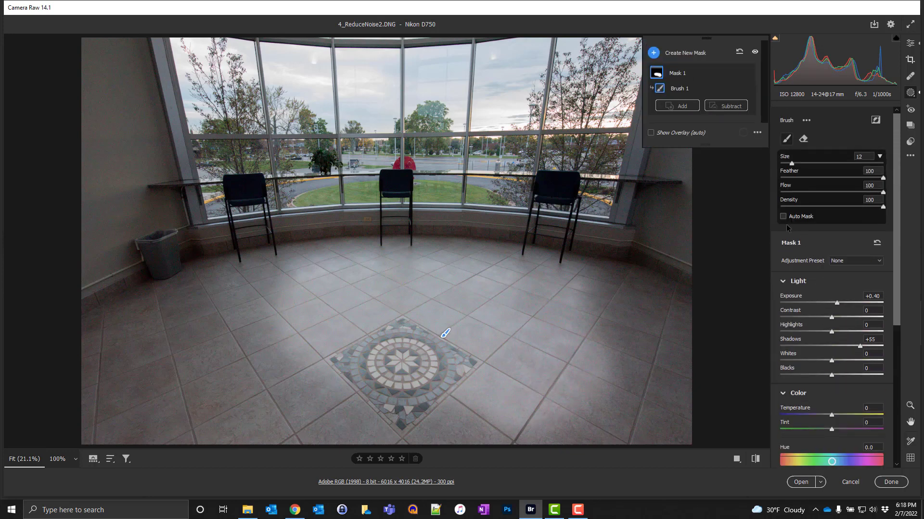
mouse_move(495, 400)
mouse_down()
mouse_move(478, 412)
mouse_move(322, 425)
mouse_move(395, 419)
mouse_move(239, 383)
mouse_move(224, 333)
mouse_move(282, 291)
mouse_move(311, 286)
mouse_move(78, 355)
mouse_move(113, 371)
mouse_move(132, 405)
mouse_move(223, 420)
mouse_move(173, 436)
mouse_move(139, 411)
mouse_move(153, 401)
mouse_move(629, 457)
mouse_move(678, 443)
mouse_move(666, 416)
mouse_move(618, 365)
mouse_move(637, 311)
mouse_move(623, 286)
mouse_move(633, 277)
mouse_move(620, 279)
mouse_move(674, 286)
mouse_move(686, 371)
mouse_move(642, 450)
mouse_move(338, 402)
mouse_up()
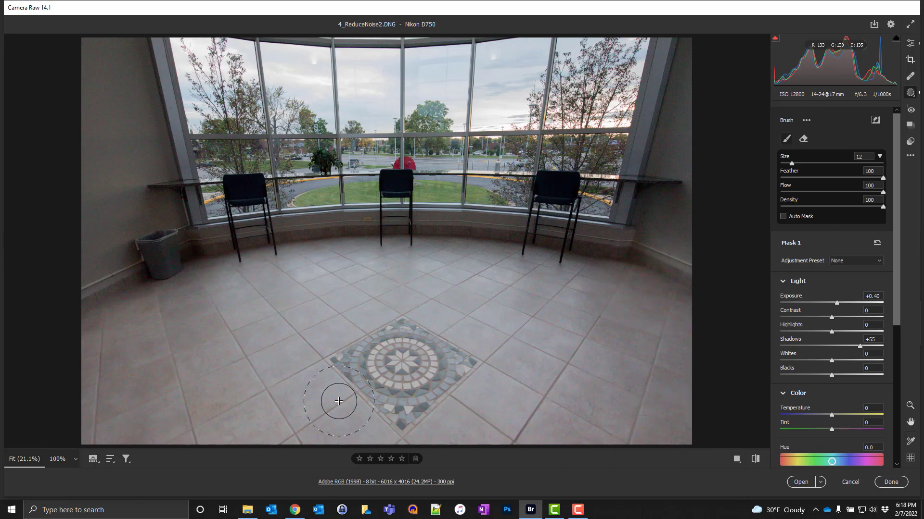
drag(79, 40, 124, 344)
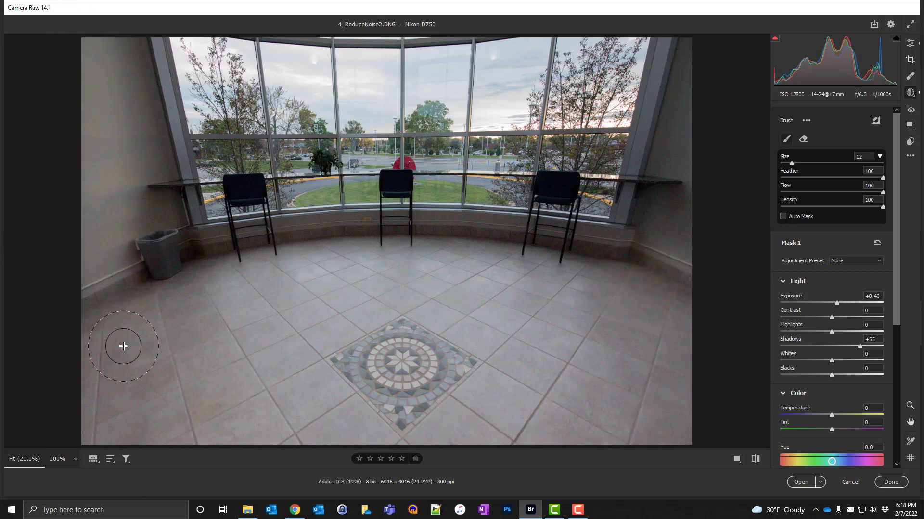
mouse_move(171, 290)
mouse_down()
mouse_move(111, 87)
mouse_move(83, 36)
mouse_up()
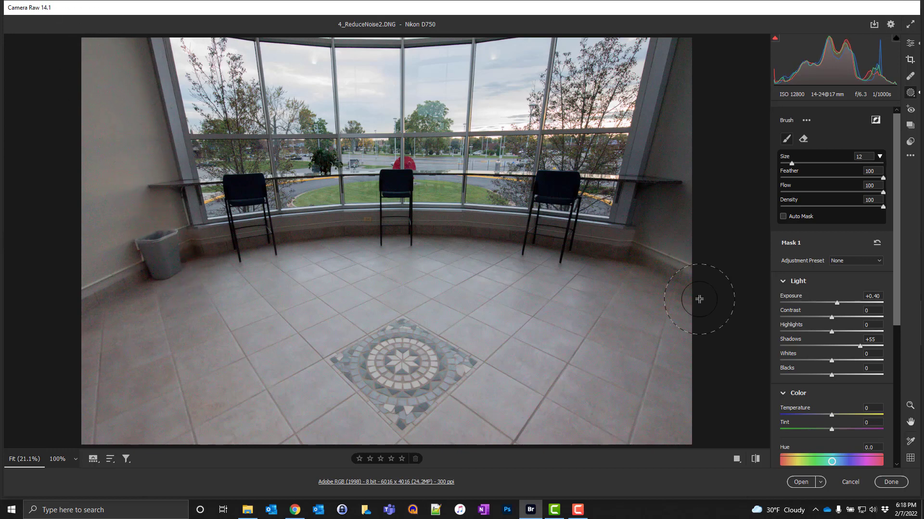
mouse_move(697, 199)
mouse_down()
mouse_move(673, 263)
mouse_move(704, 62)
mouse_move(651, 268)
mouse_move(648, 286)
mouse_move(671, 298)
mouse_up()
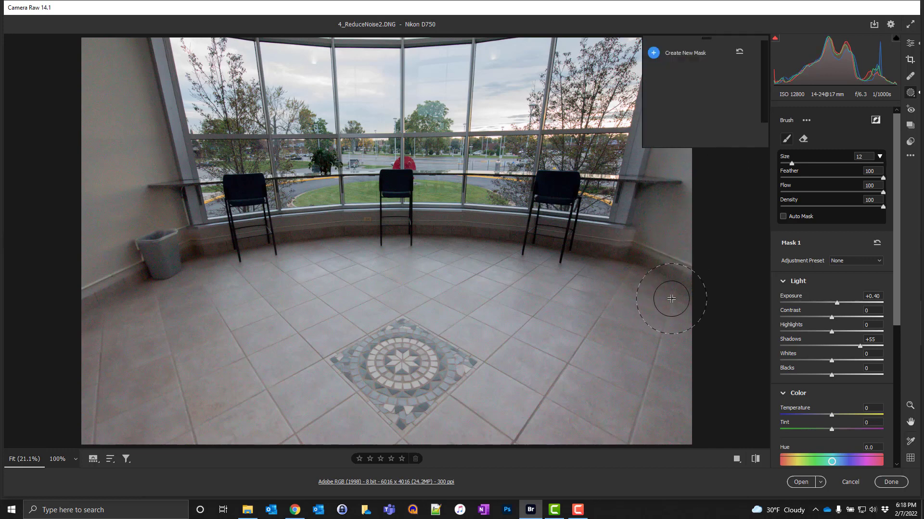
Step: Reduce the brush to size 4 and extend the mask along the baseboard, the low wall under the windows and the window frame
key(bracketright)
key(bracketright)
key(bracketleft)
key(bracketleft)
key(bracketleft)
key(bracketleft)
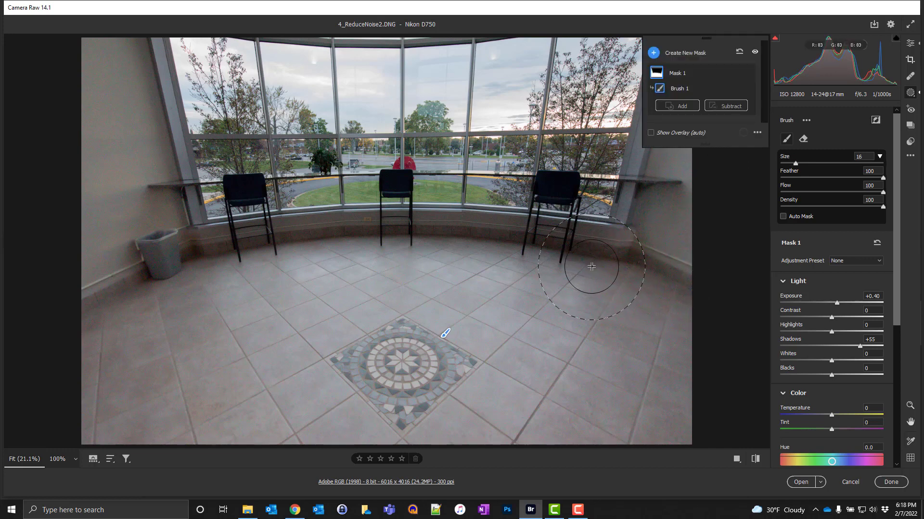
key(bracketleft)
key(bracketleft)
key(bracketleft)
key(bracketleft)
key(bracketleft)
mouse_move(594, 241)
mouse_down()
mouse_move(363, 229)
mouse_move(168, 250)
mouse_up()
mouse_move(463, 241)
mouse_down()
mouse_move(600, 259)
mouse_move(624, 253)
mouse_move(612, 238)
mouse_move(642, 246)
mouse_move(508, 251)
mouse_up()
mouse_move(243, 236)
mouse_down()
mouse_move(199, 234)
mouse_move(133, 35)
mouse_move(158, 65)
mouse_move(202, 252)
mouse_up()
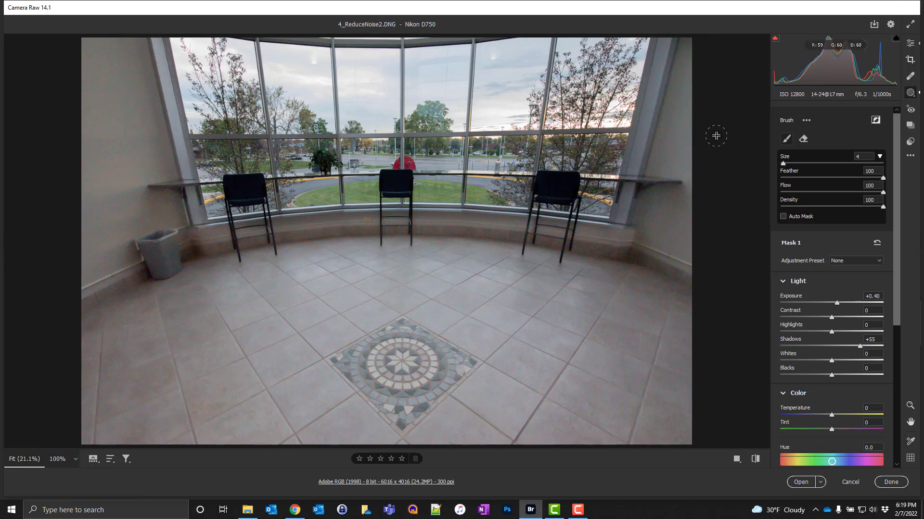
mouse_move(636, 202)
mouse_down()
mouse_move(625, 228)
mouse_move(673, 35)
mouse_move(680, 58)
mouse_move(685, 51)
mouse_move(689, 111)
mouse_move(679, 244)
mouse_move(384, 219)
mouse_move(218, 231)
mouse_move(176, 262)
mouse_move(557, 259)
mouse_move(667, 272)
mouse_move(585, 256)
mouse_move(170, 260)
mouse_move(86, 309)
mouse_move(118, 298)
mouse_move(267, 303)
mouse_up()
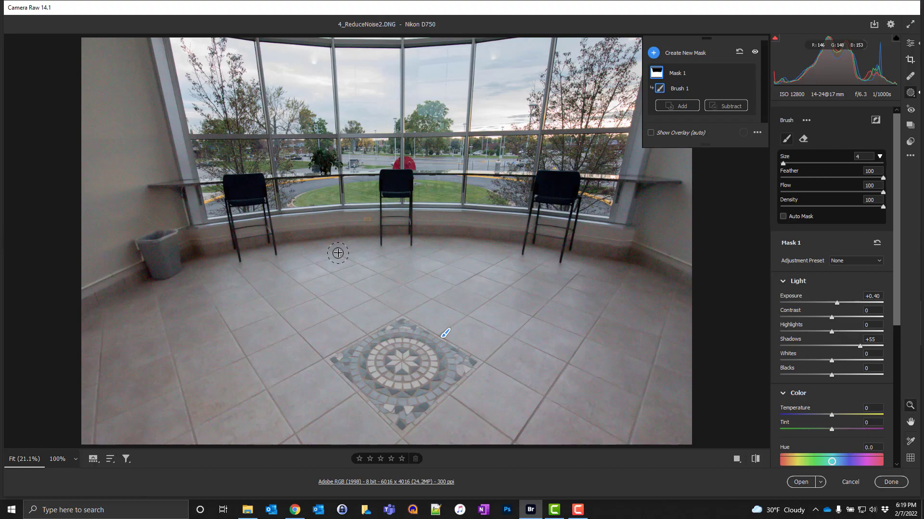
Step: Check the masked floor's noise at 100%, leave masking, and set global Noise Reduction to 50 and Color Noise Reduction to 60
key(ctrl+alt+0)
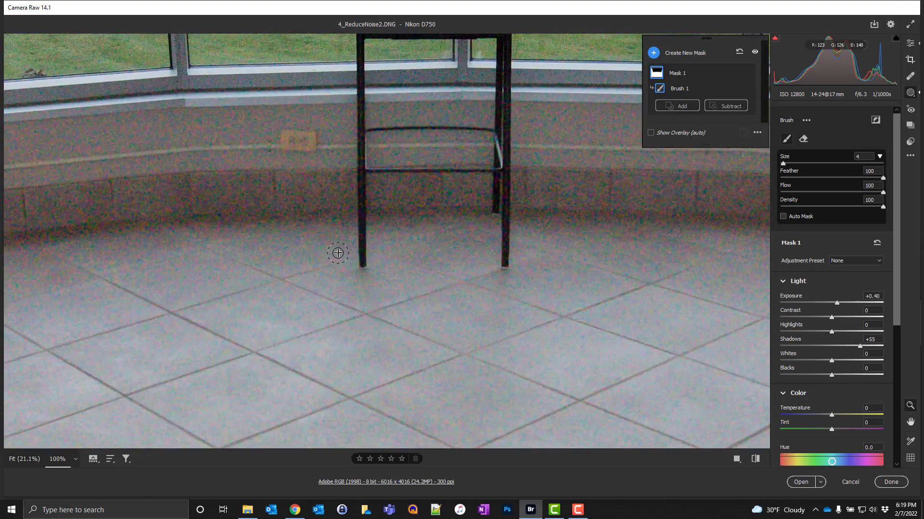
key(ctrl+minus)
key(ctrl+minus)
key(ctrl+minus)
key(ctrl+minus)
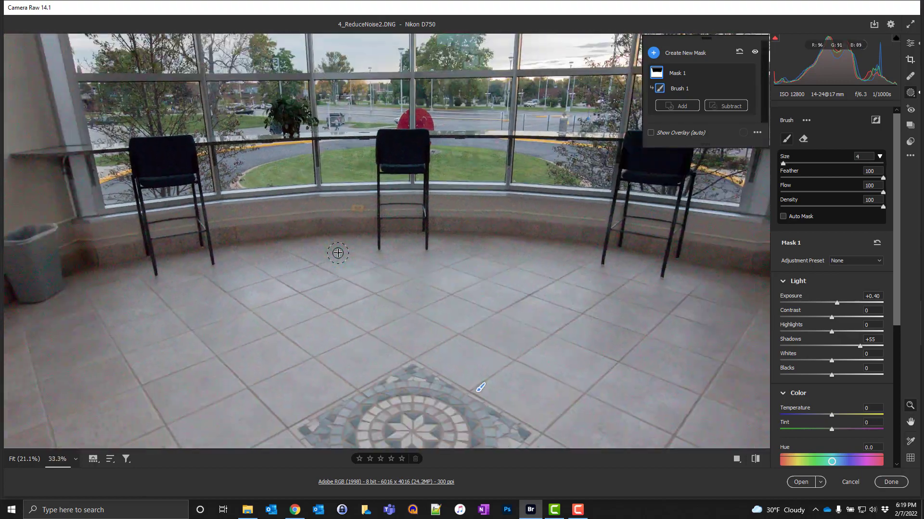
key(ctrl+minus)
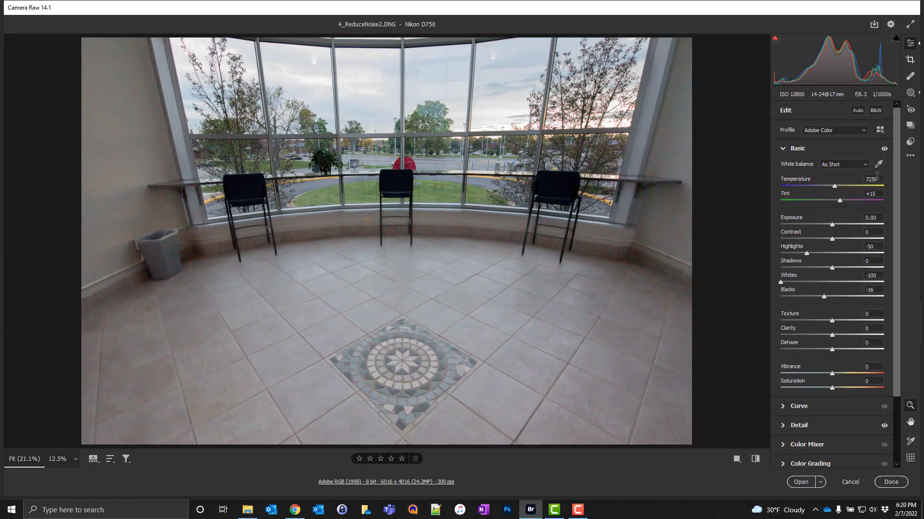
click(797, 426)
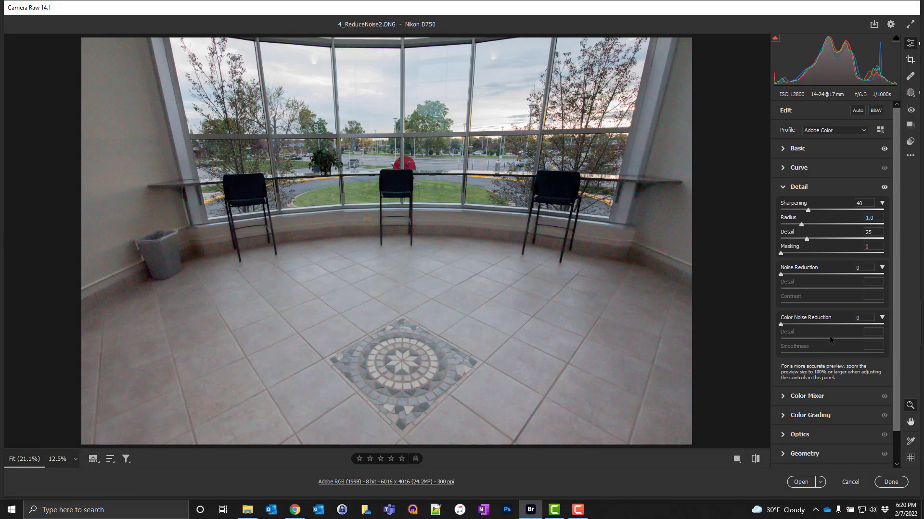
drag(784, 277, 832, 280)
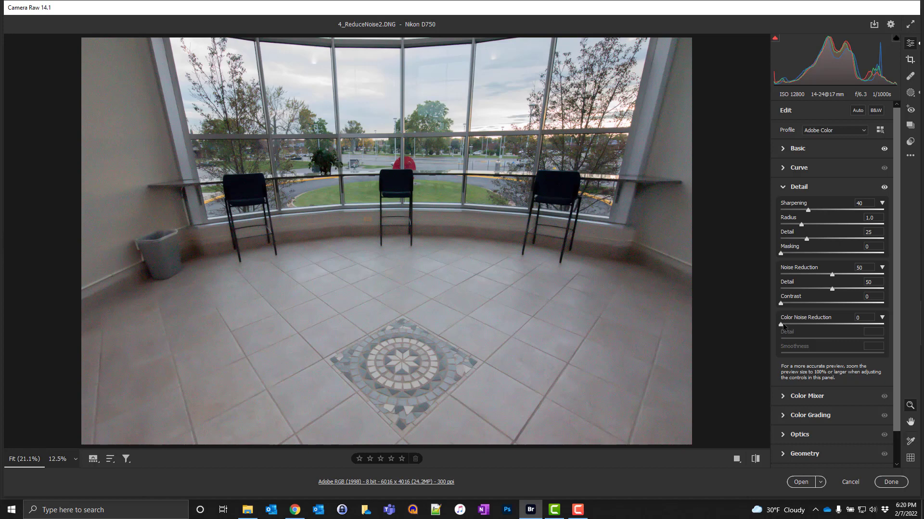
drag(784, 324, 846, 328)
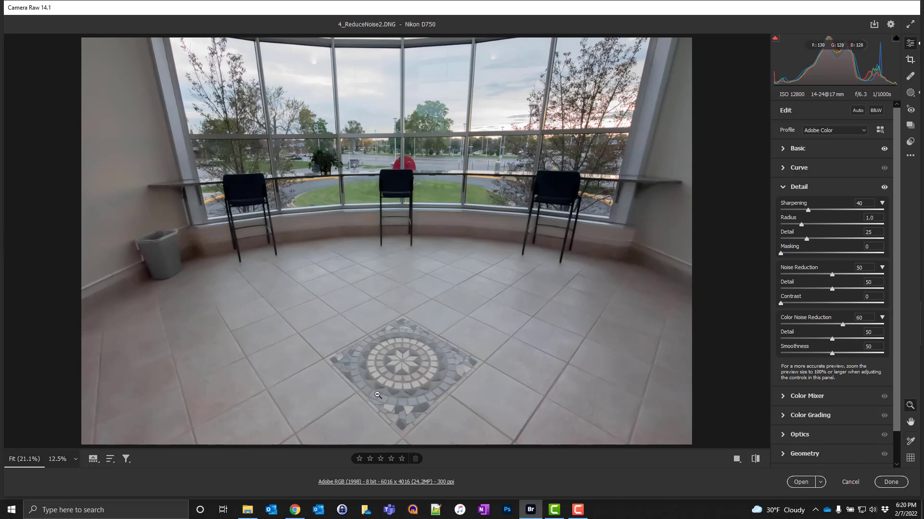
Step: Show the before and after versions side by side and set both Vibrance and Saturation to +10
click(740, 460)
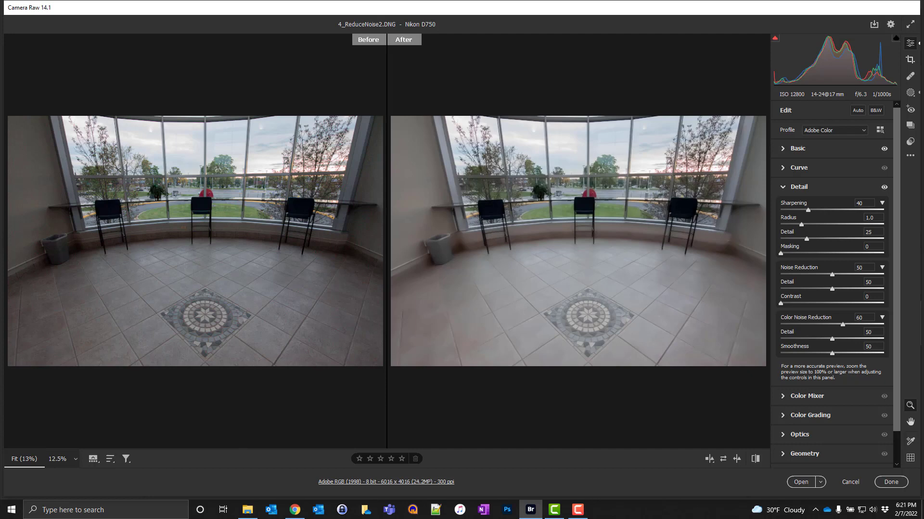
click(796, 149)
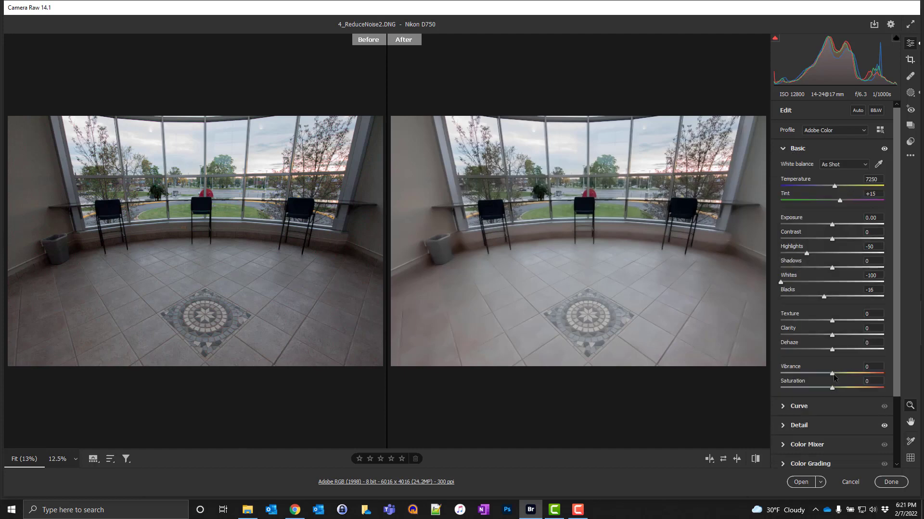
drag(834, 376, 839, 387)
Step: Compare the edited image with its before state in the split and stacked layouts, ending in the single view
key(ctrl+minus)
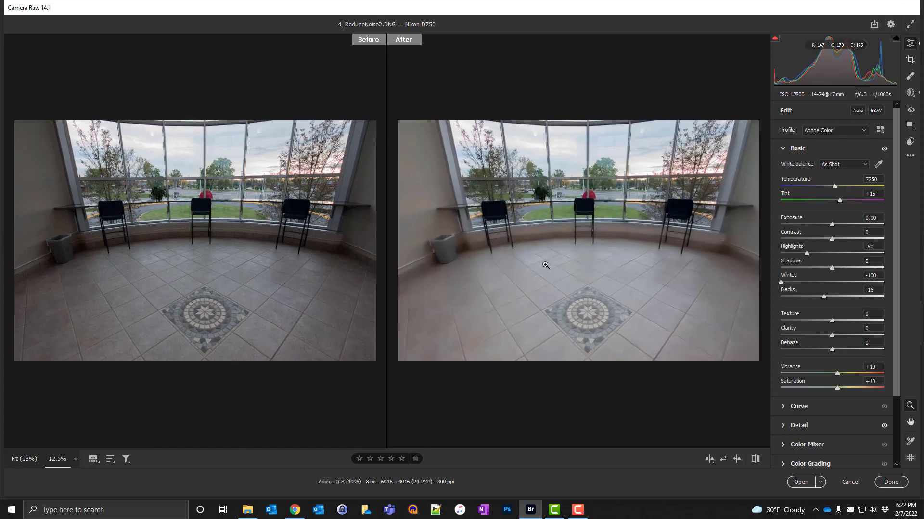
click(708, 461)
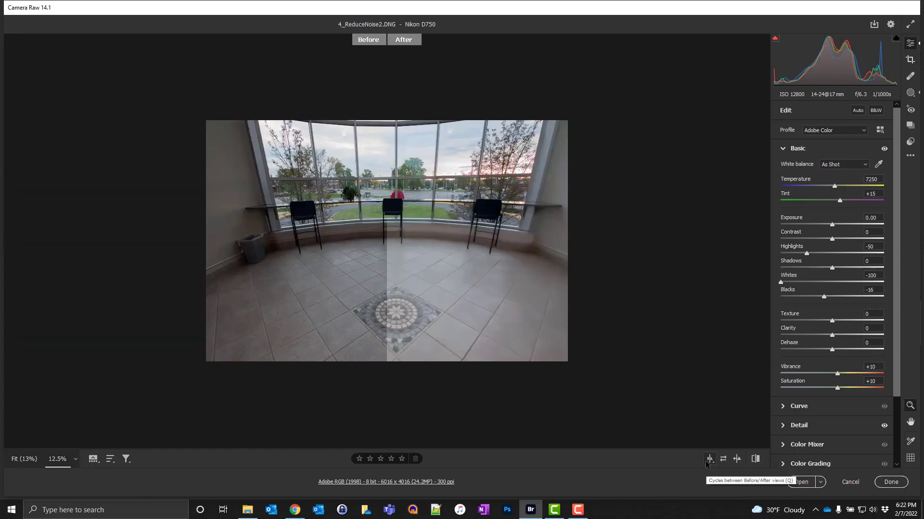
click(709, 461)
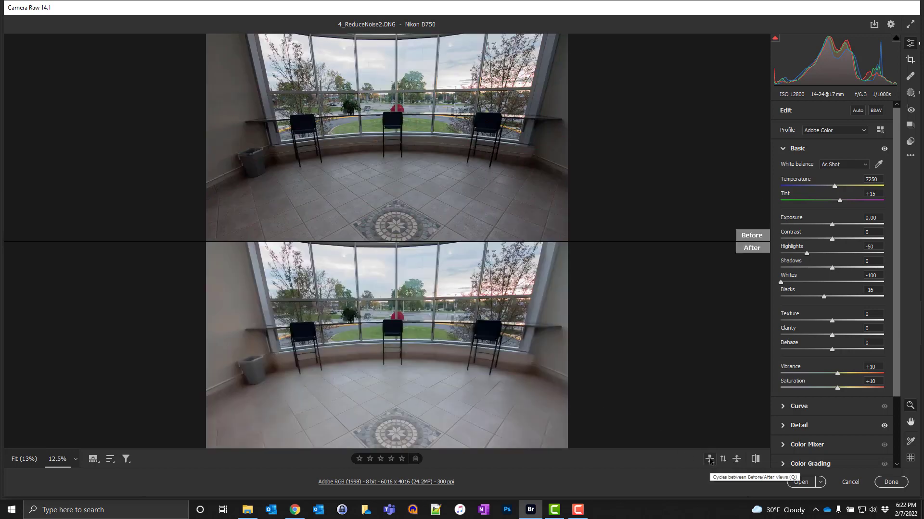
click(709, 461)
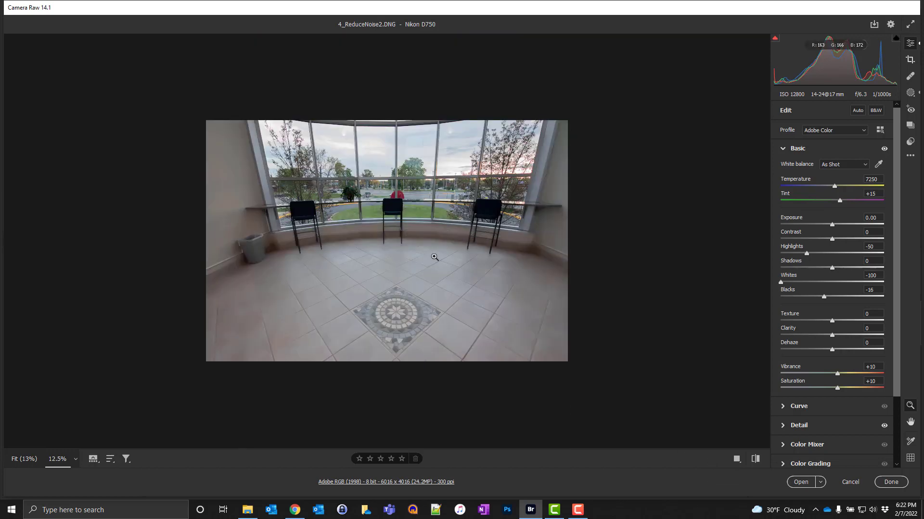
Step: Save the edited image as Lesson_6_C.jpg in the Lesson 6 folder with the existing JPEG settings
key(ctrl+0)
click(429, 255)
click(413, 247)
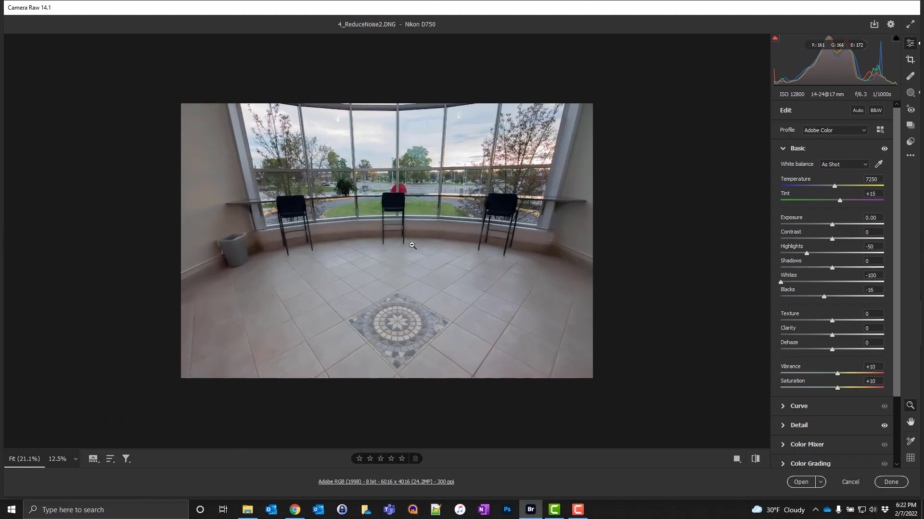
drag(363, 220, 388, 249)
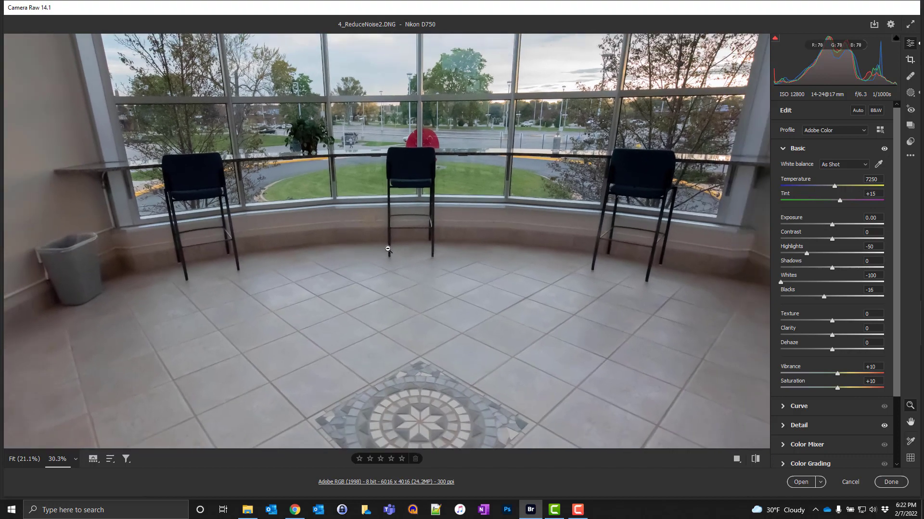
click(389, 250)
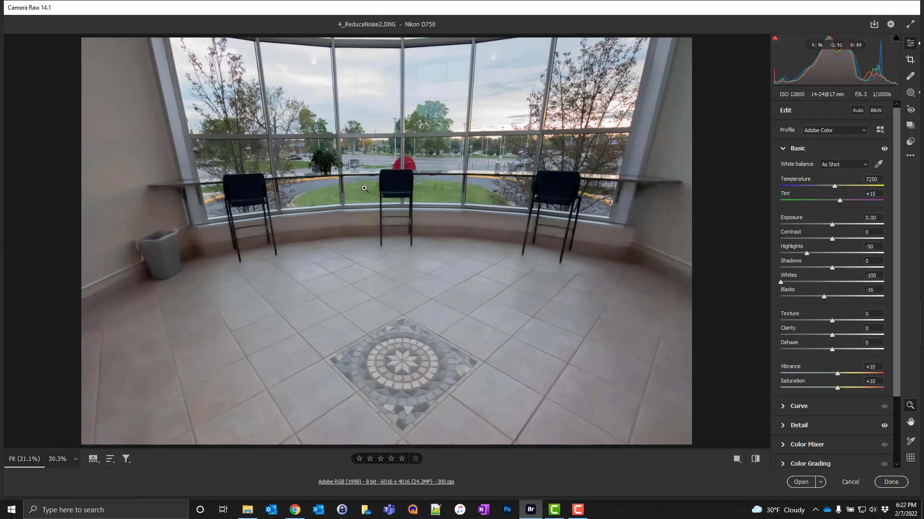
click(874, 24)
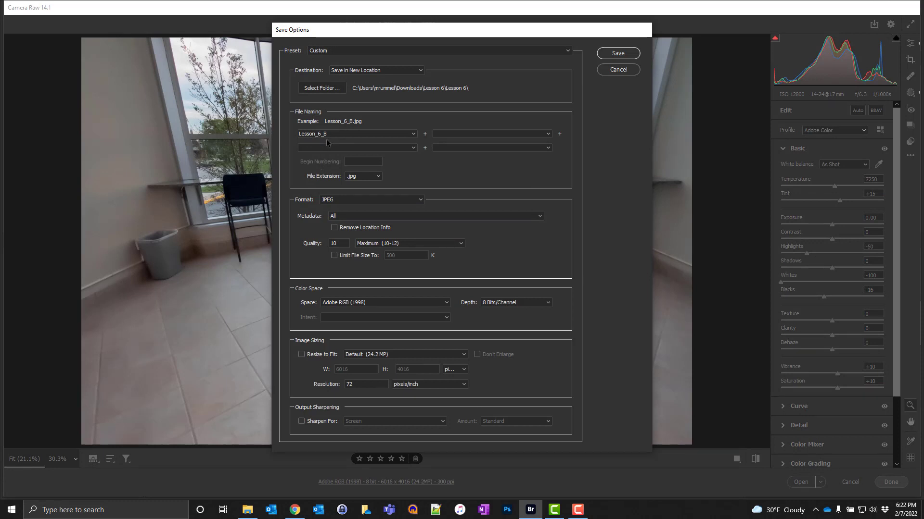
click(338, 134)
key(BackSpace)
text(C)
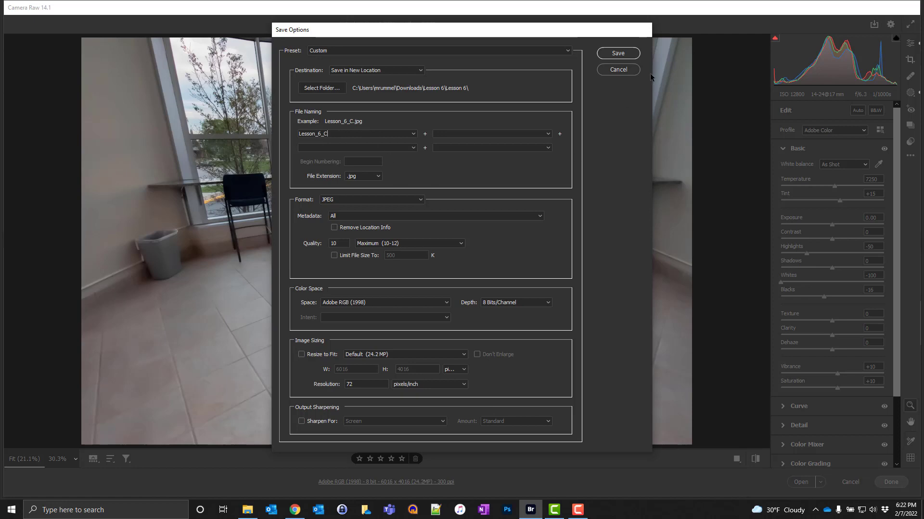
click(625, 55)
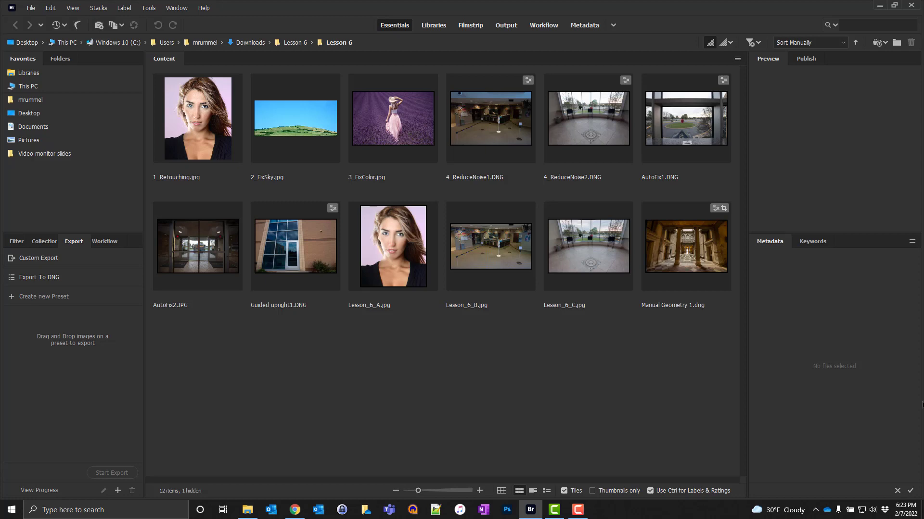
Step: Open AutoFix1.DNG in Camera Raw and expand the lens profile correction settings under Optics
right_click(676, 122)
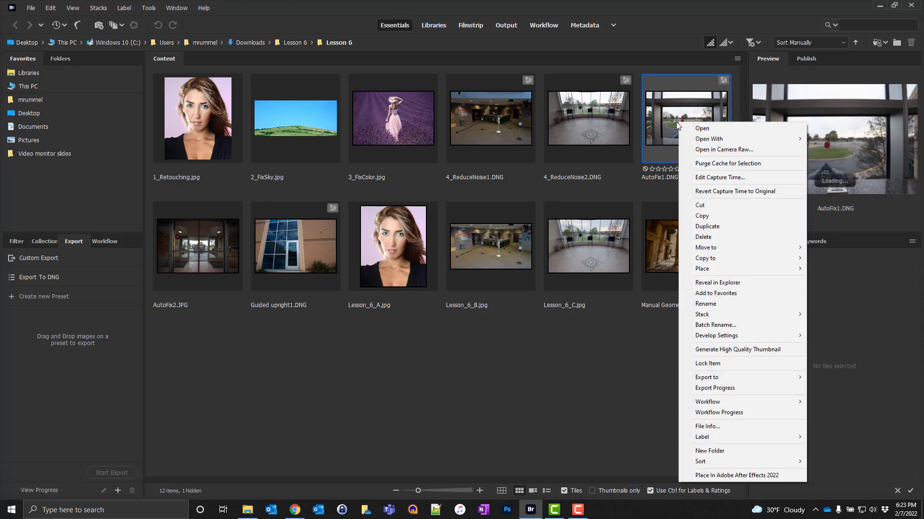
click(720, 152)
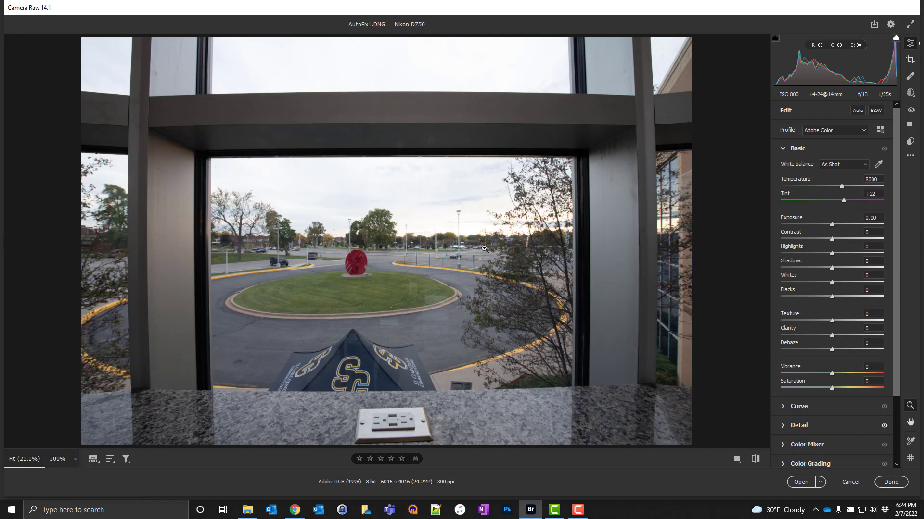
click(784, 150)
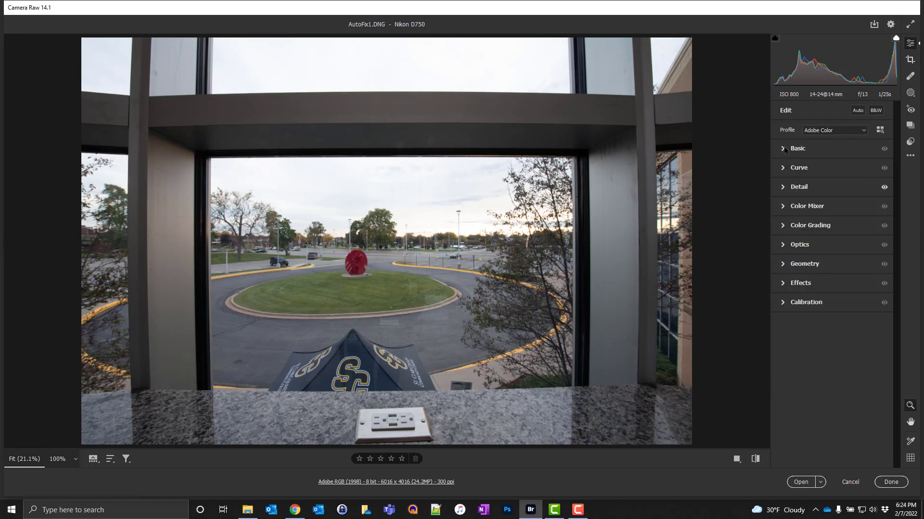
click(790, 248)
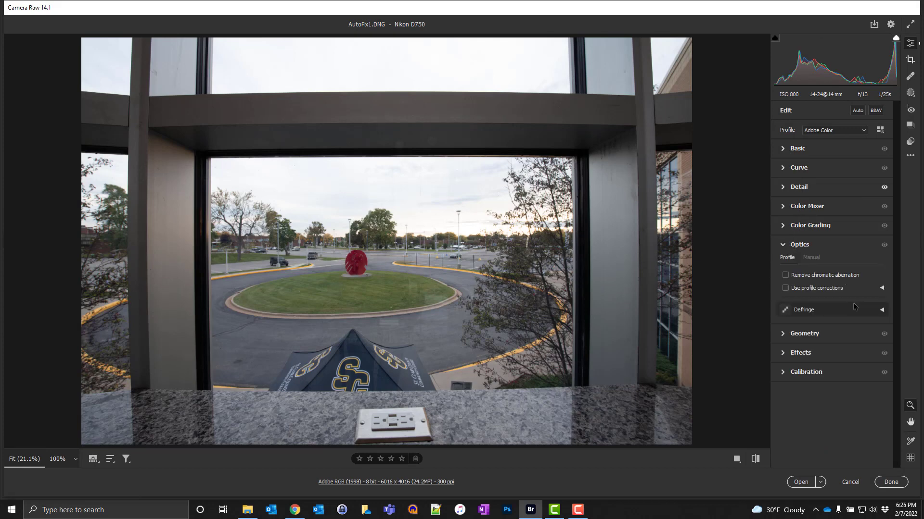
click(881, 288)
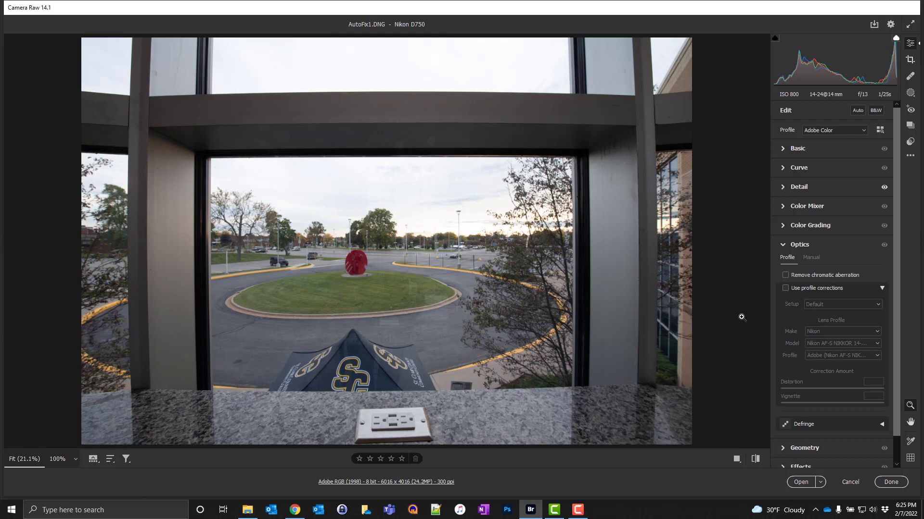
Step: Toggle profile corrections on AutoFix1.DNG to compare the lens distortion, and close the image without saving the changes
click(785, 288)
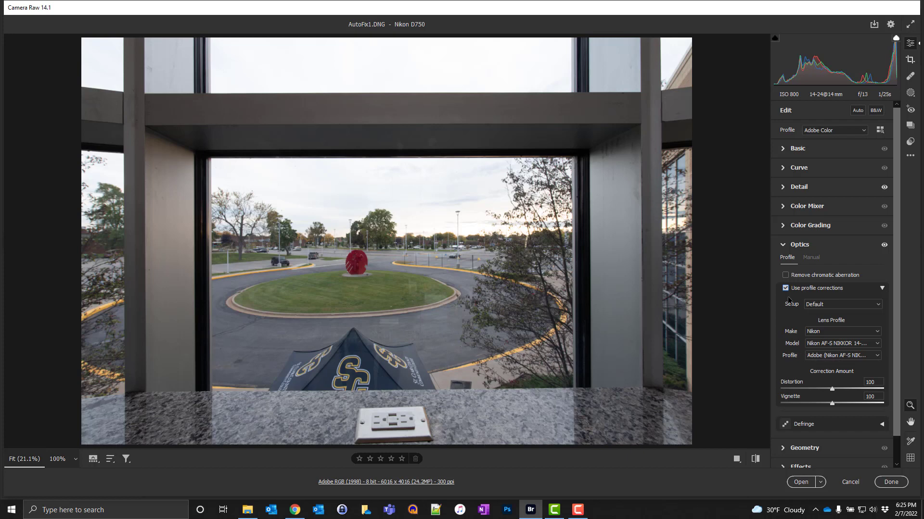
click(785, 288)
click(785, 288)
click(849, 482)
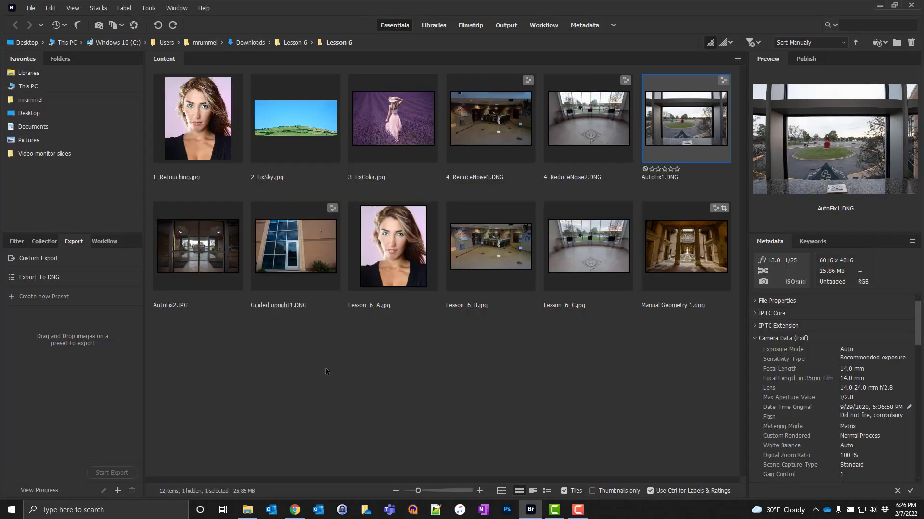
Step: Open AutoFix2.JPG in Camera Raw with its Optics settings expanded
right_click(192, 252)
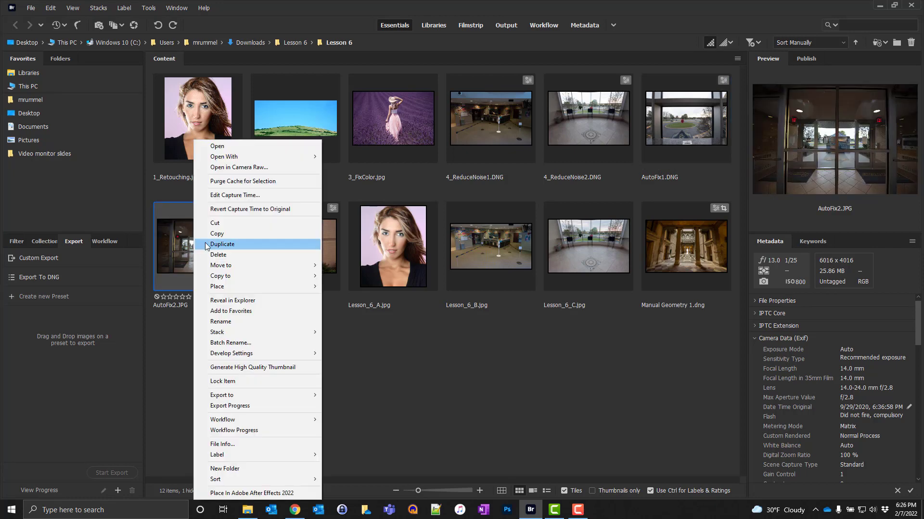
click(256, 169)
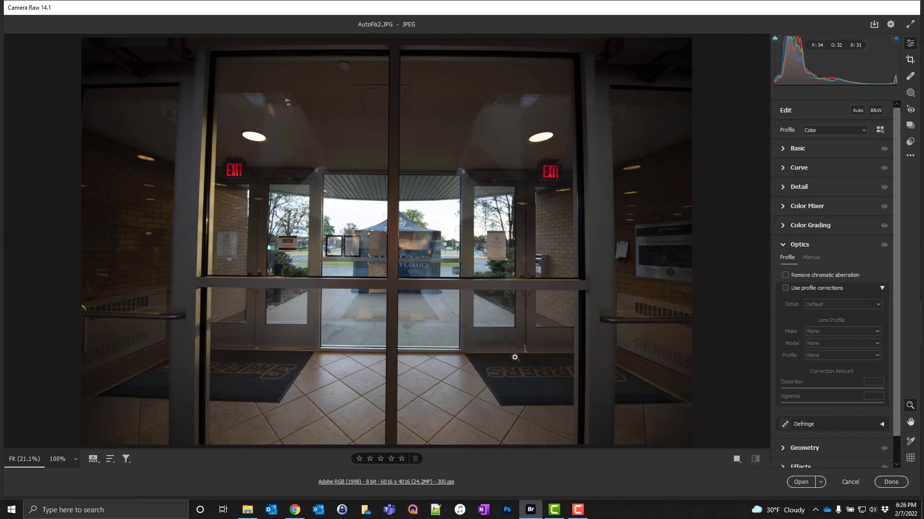
click(805, 246)
click(805, 246)
Step: Try profile corrections with the Nikon AF-S NIKKOR 14-24mm f/2.8G ED lens profile, and turn the corrections off again
click(798, 289)
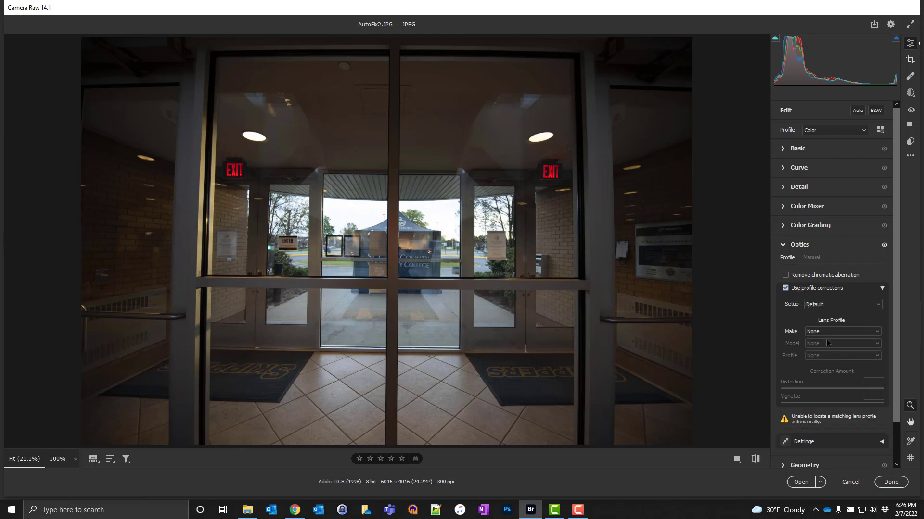
click(827, 335)
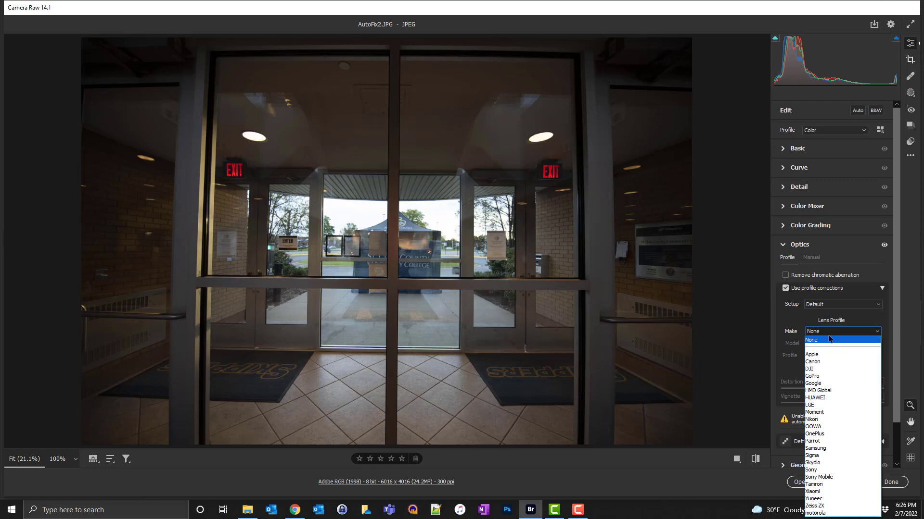
click(817, 420)
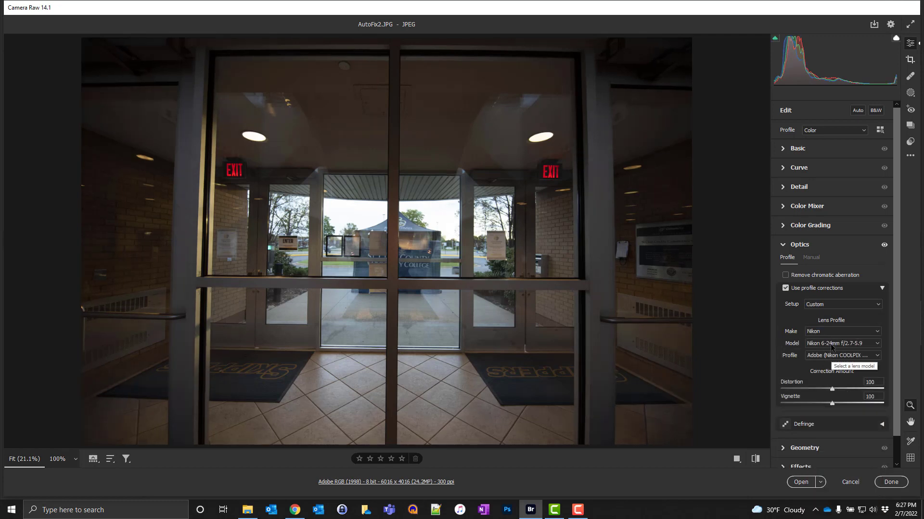
click(831, 344)
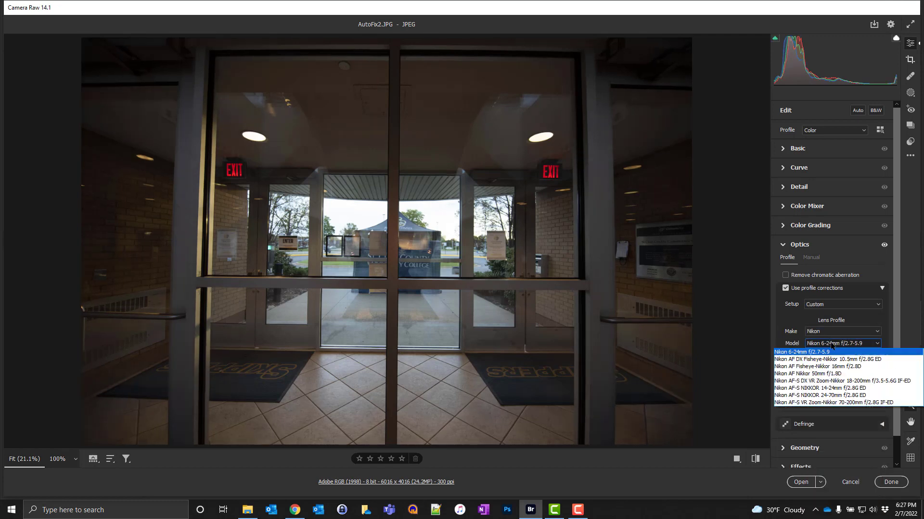
click(837, 389)
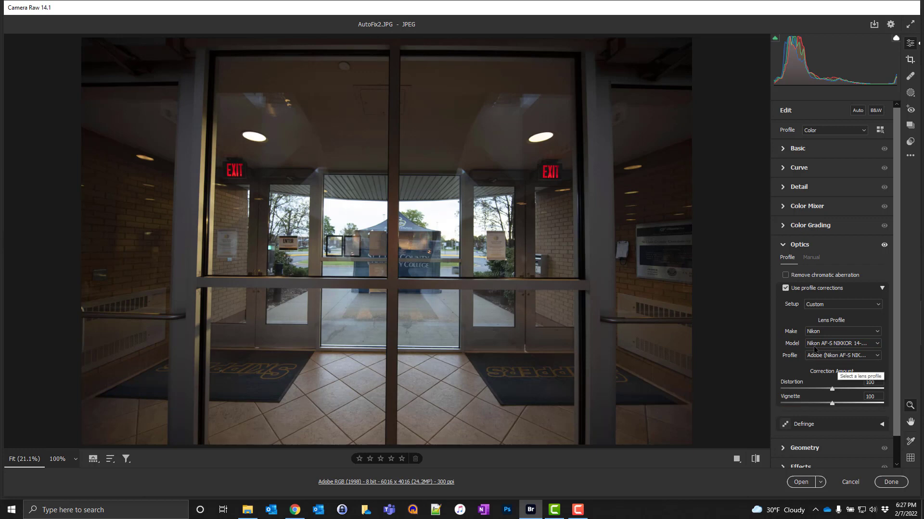
click(828, 289)
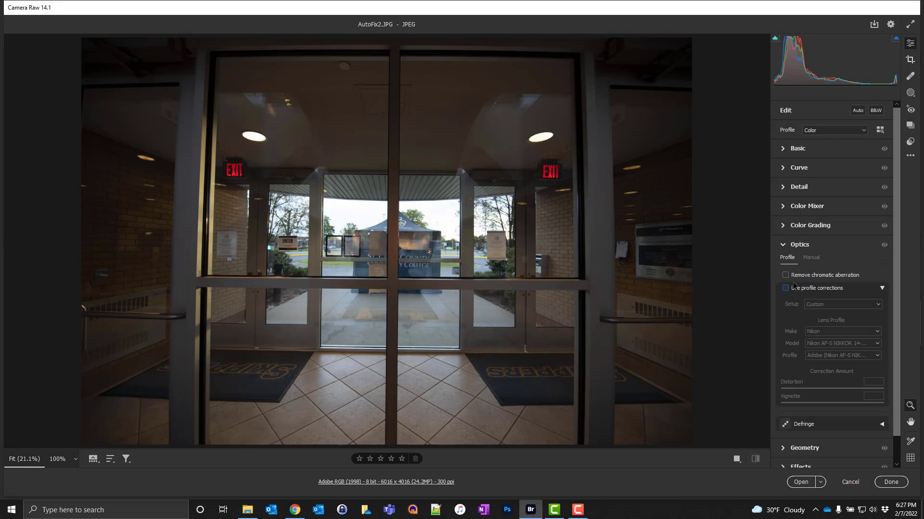
Step: Correct the lens manually, setting Distortion to +15 and Vignette to +100
click(812, 258)
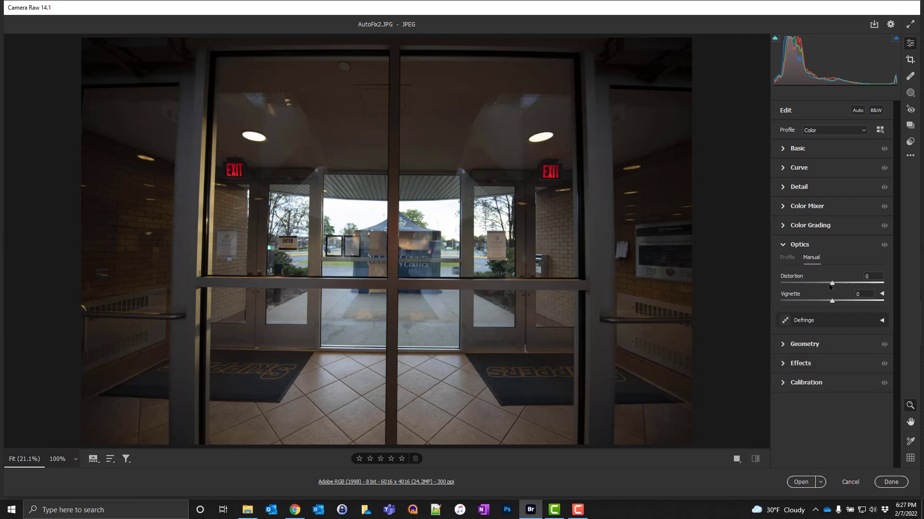
drag(832, 283, 840, 288)
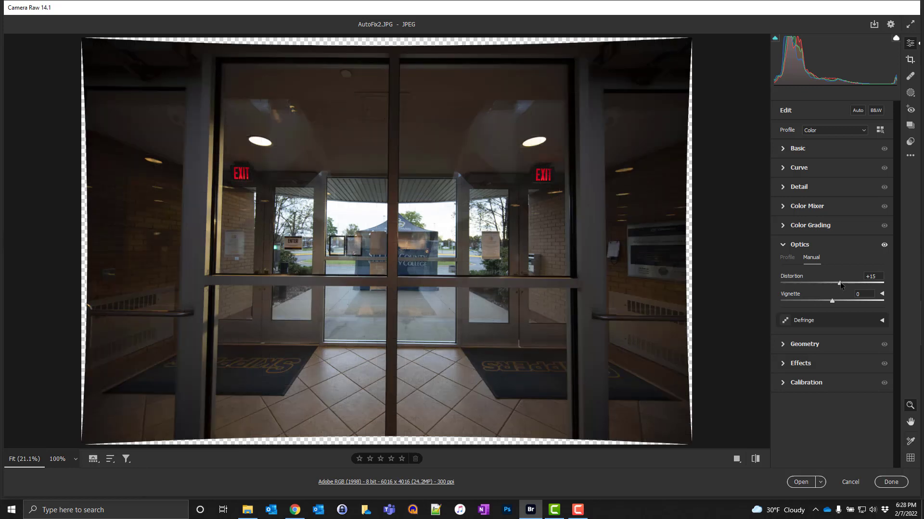
drag(840, 284, 838, 284)
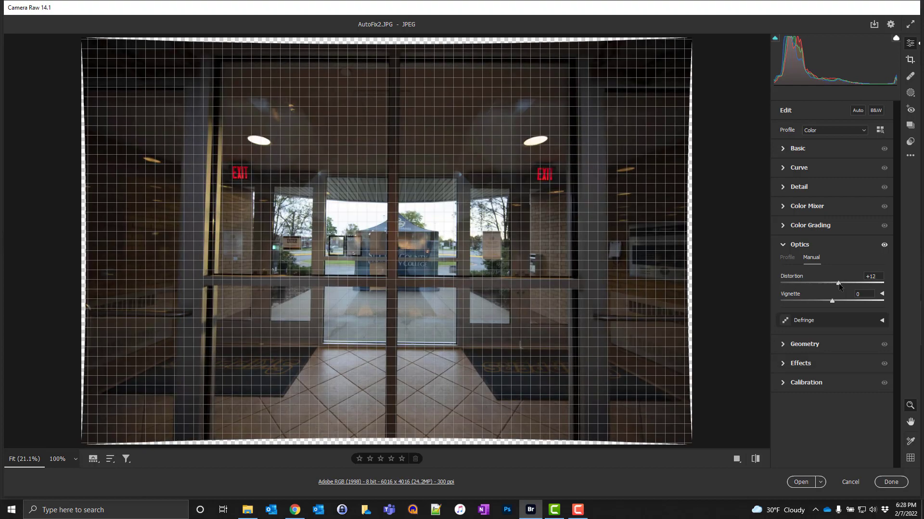
drag(839, 285, 840, 285)
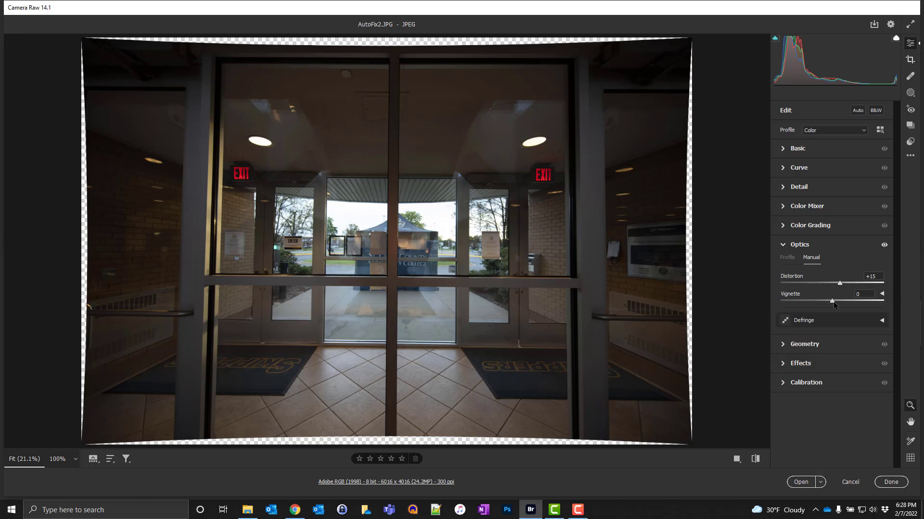
drag(833, 302, 891, 303)
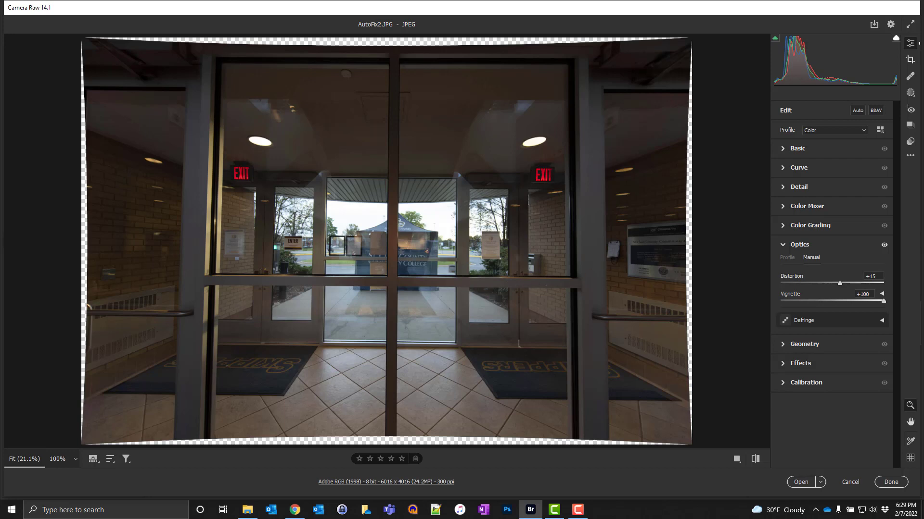
Step: Try the Auto, Level, Vertical and Full Upright corrections in turn, and switch Upright off
click(824, 344)
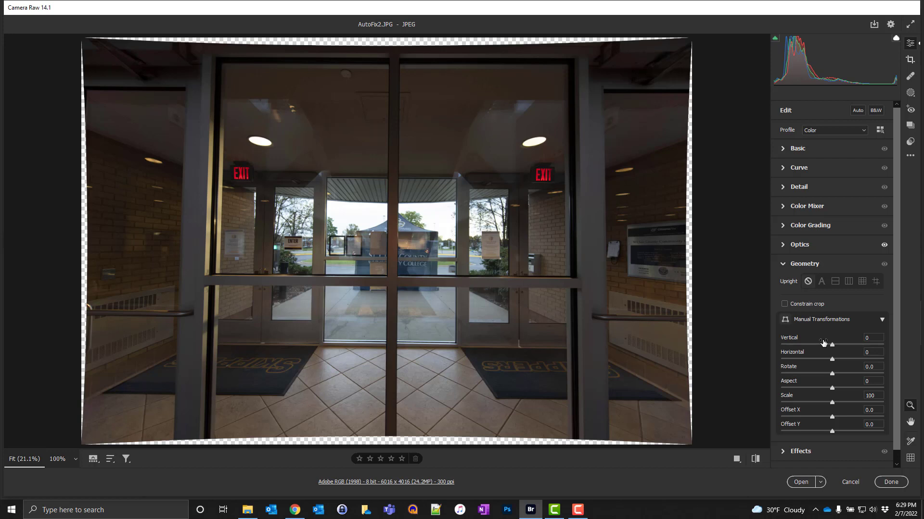
scroll(822, 308, down, 1)
click(822, 270)
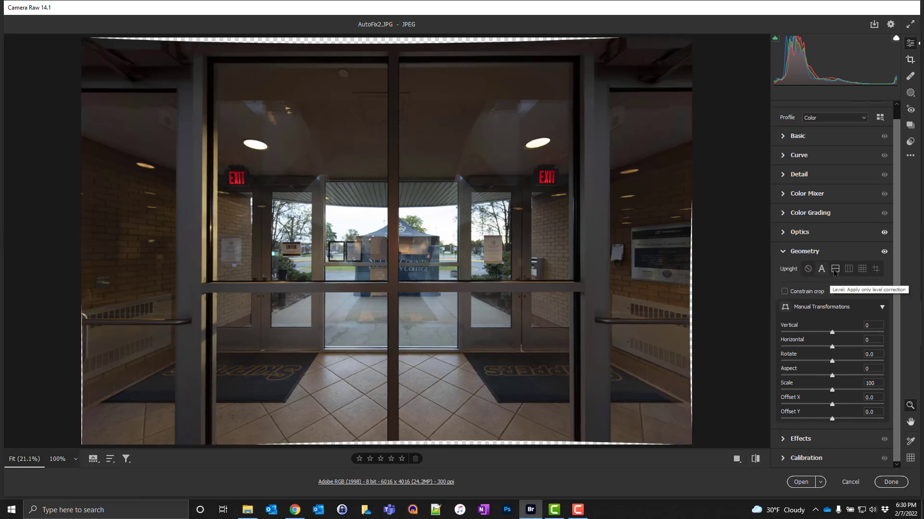
click(835, 270)
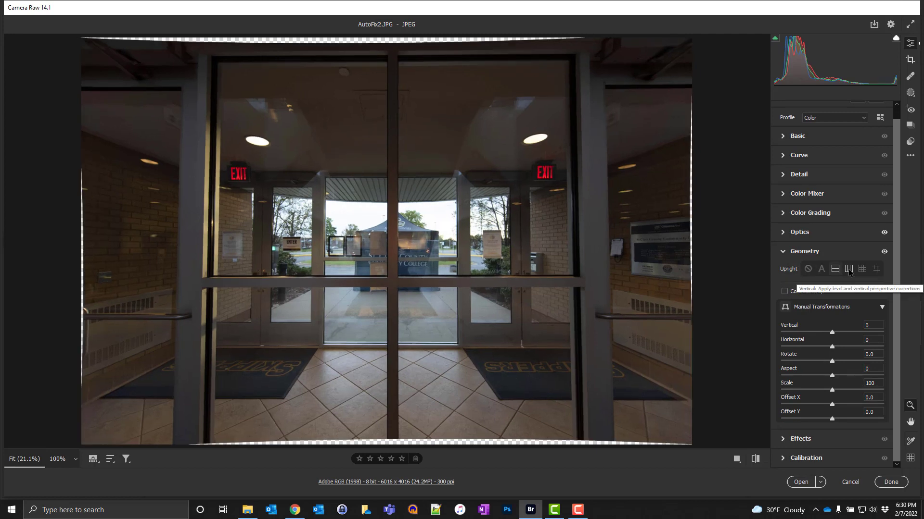
click(849, 270)
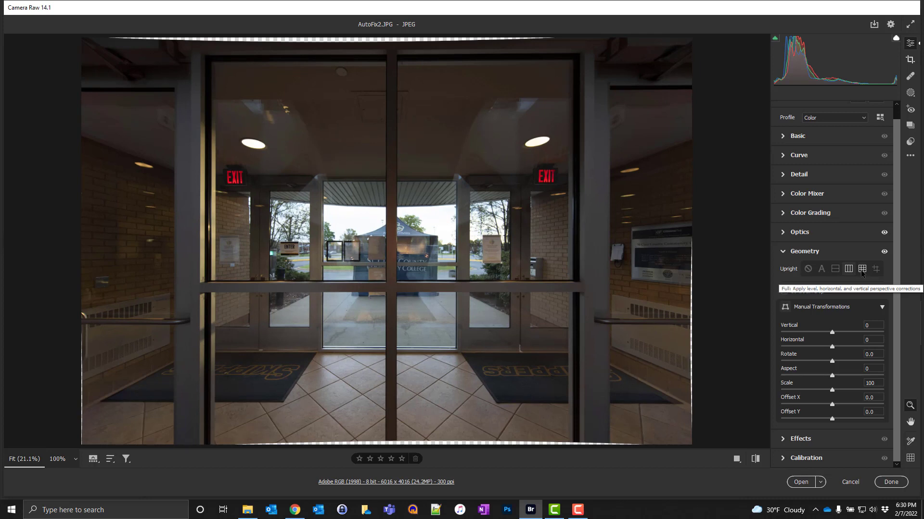
click(861, 271)
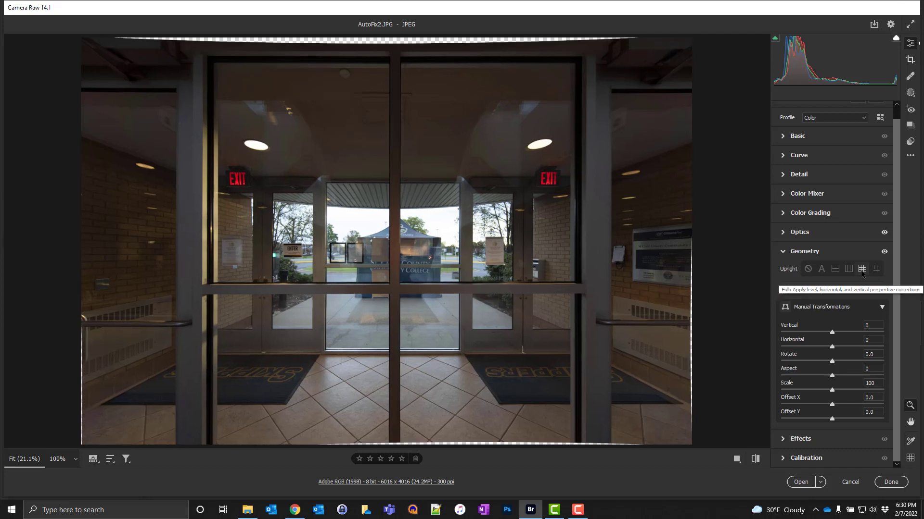
click(808, 270)
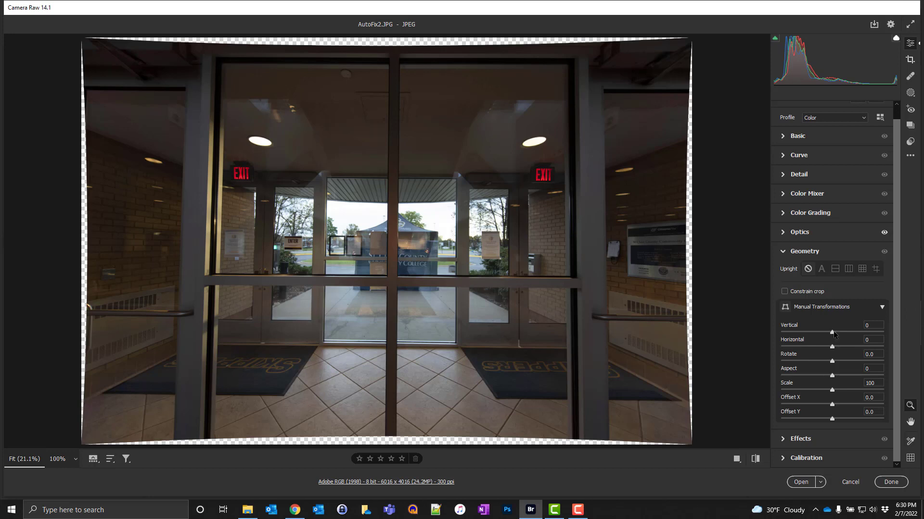
Step: Straighten the doorway with manual transformations, setting Vertical to -8 and Rotate to -0.2
drag(834, 334, 829, 335)
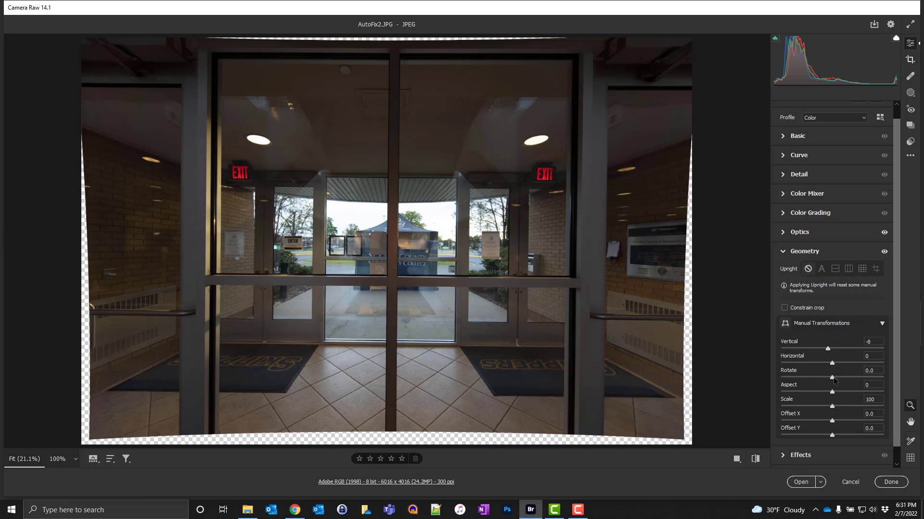
drag(832, 378, 833, 380)
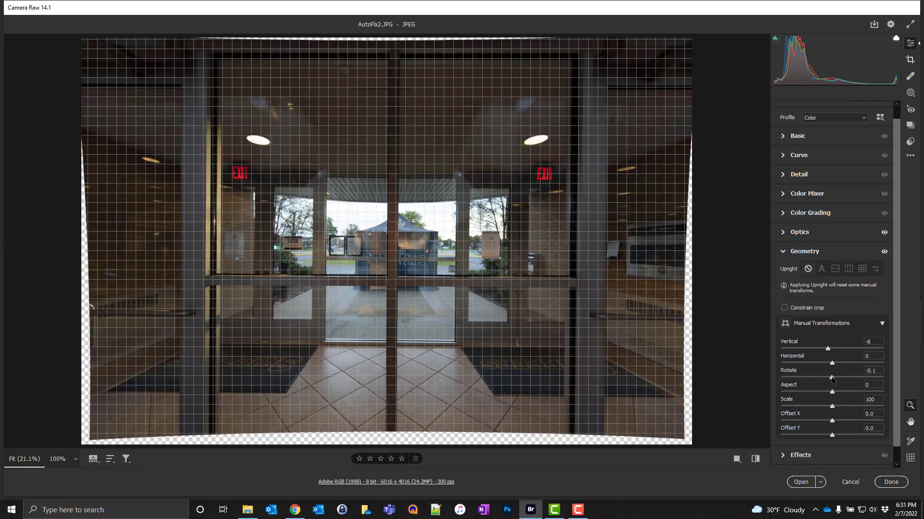
drag(832, 380, 831, 381)
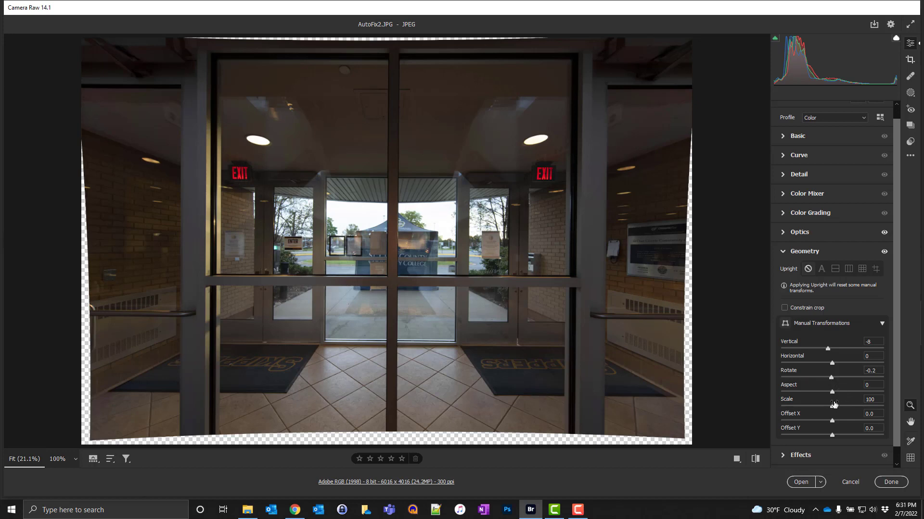
Step: Set Scale to 109 and Offset X to +1.9 to cover the transparent edges and reposition the doorway
drag(834, 408, 842, 407)
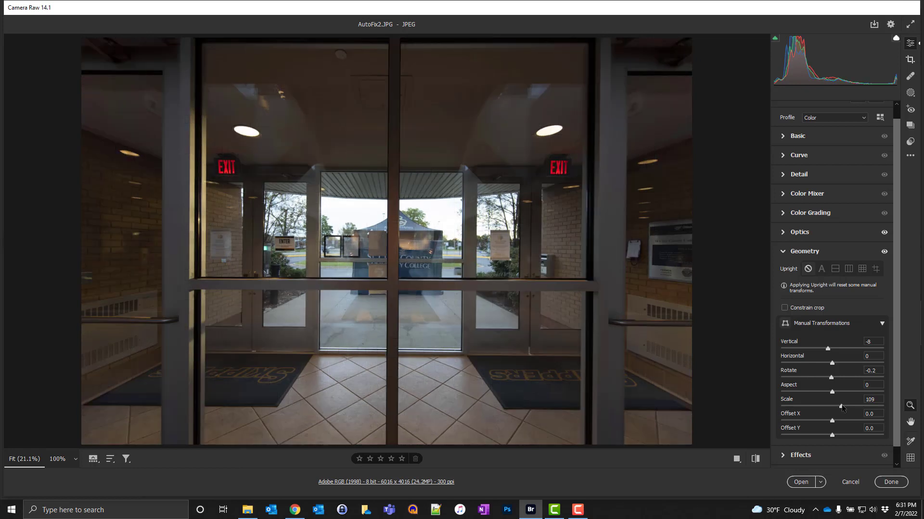
drag(832, 422, 834, 422)
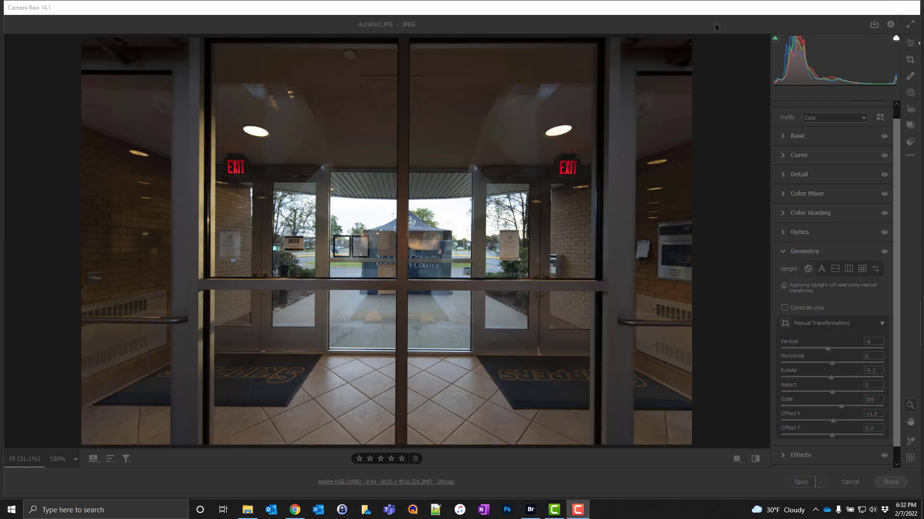
Step: Try Whites -100, Exposure +1.10, Contrast +9 and Highlights -33 on AutoFix2.JPG, and discard all its edits
click(795, 137)
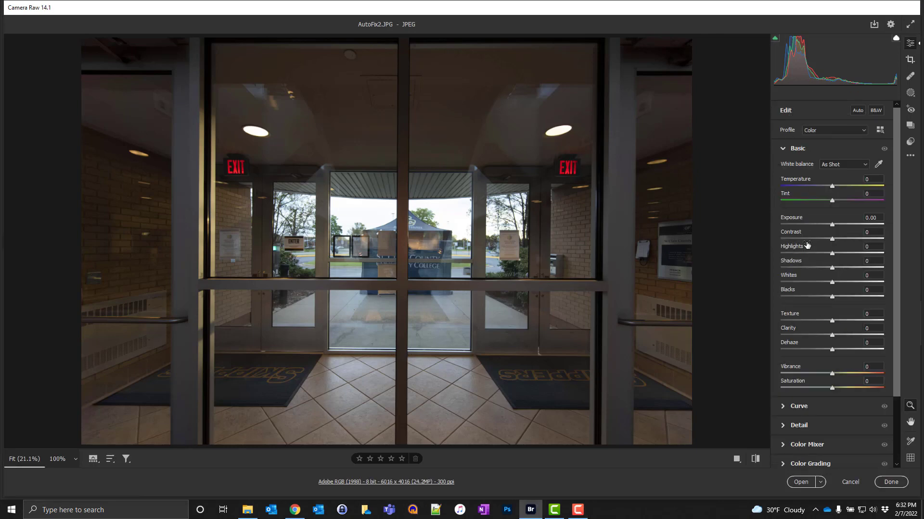
shift+double_click(832, 283)
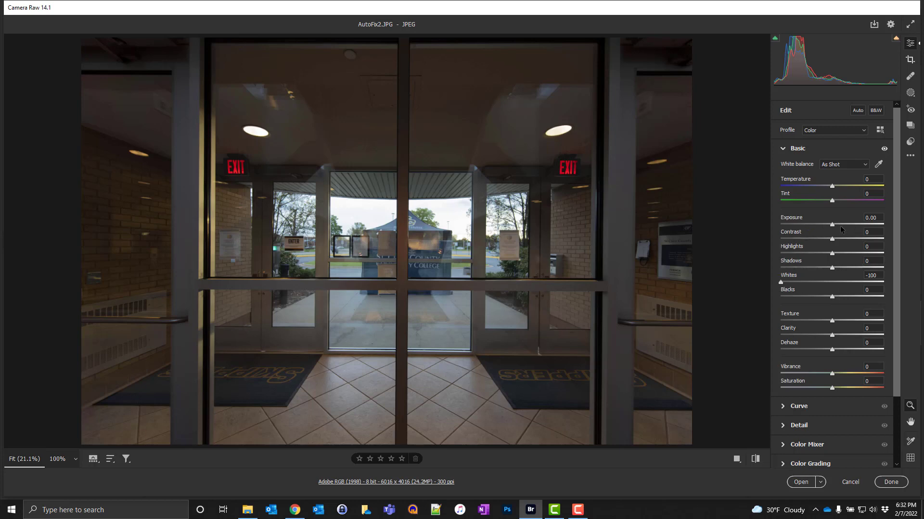
mouse_move(834, 228)
mouse_down()
mouse_move(846, 228)
mouse_move(815, 257)
mouse_move(837, 240)
mouse_up()
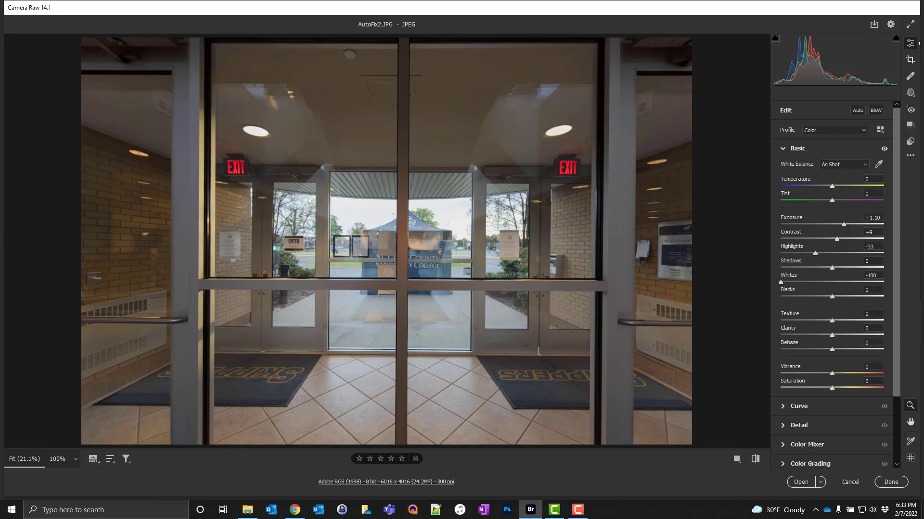
click(850, 482)
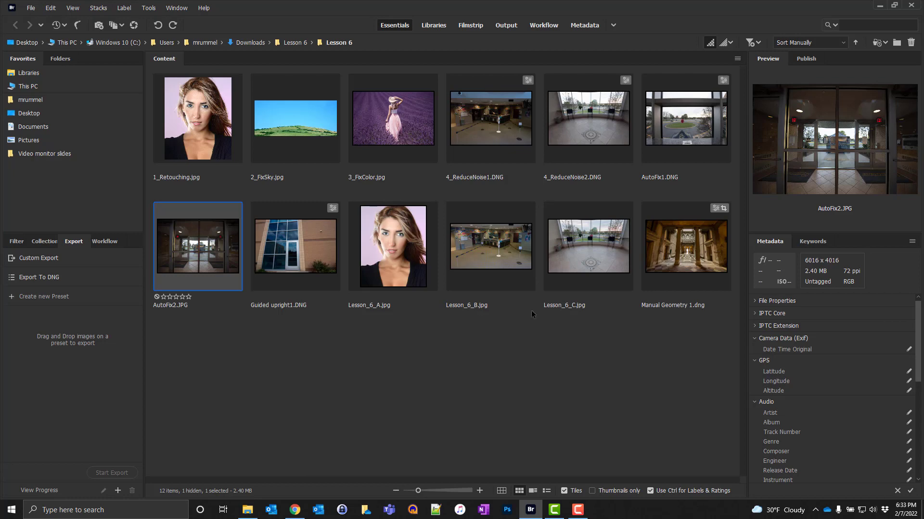
Step: Open Manual Geometry 1.dng from Bridge in Camera Raw and turn on its lens profile corrections
right_click(672, 255)
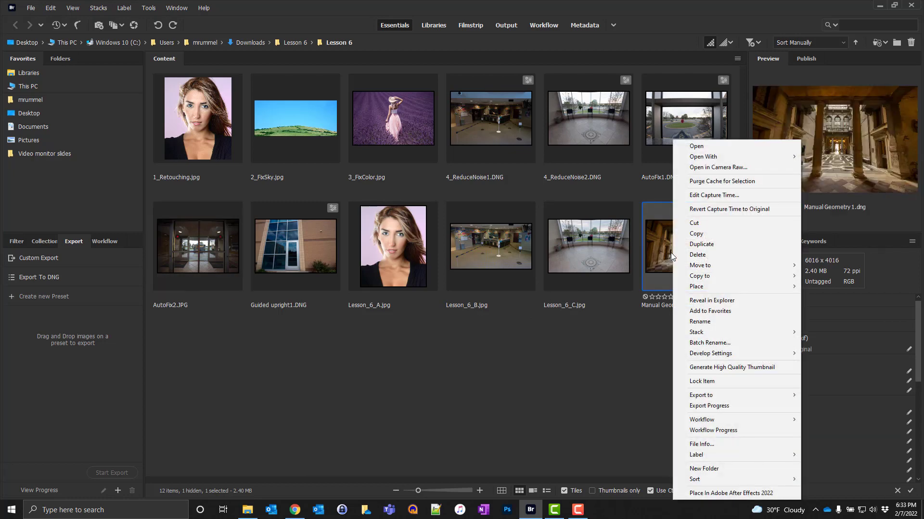
click(707, 167)
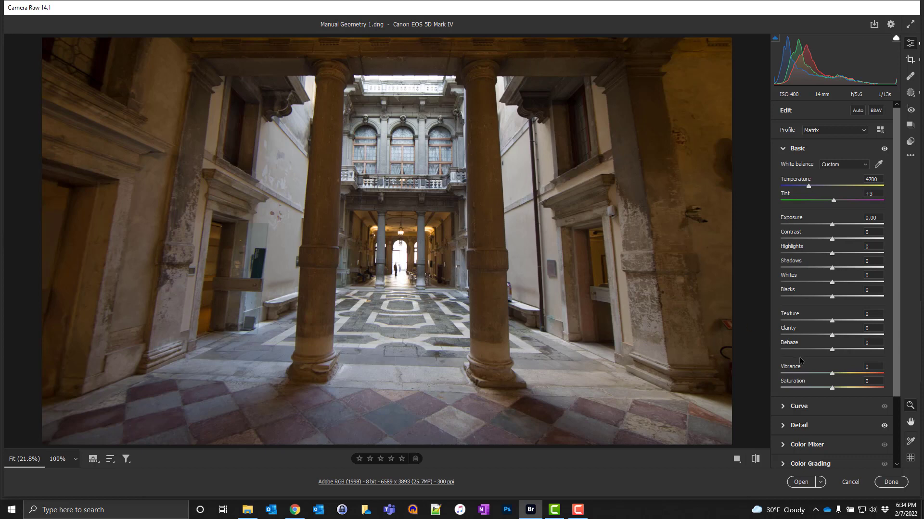
scroll(800, 364, down, 2)
scroll(800, 364, down, 1)
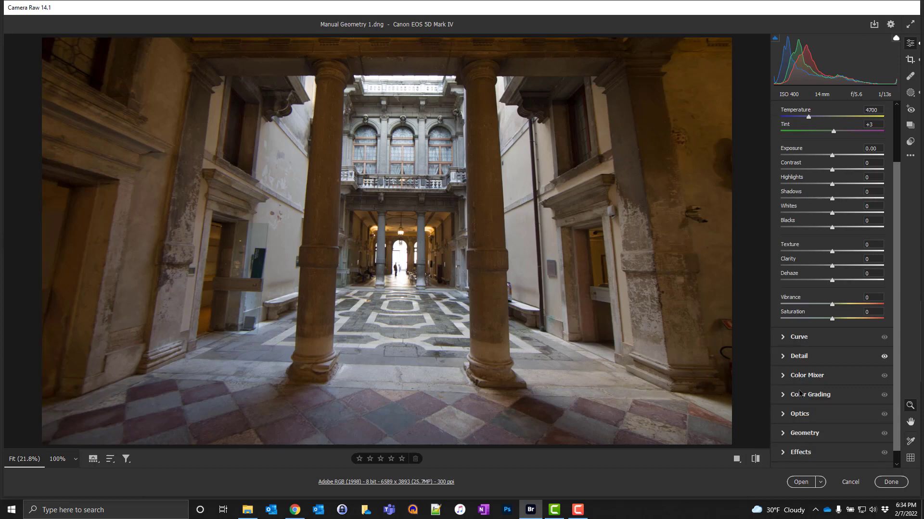
click(783, 416)
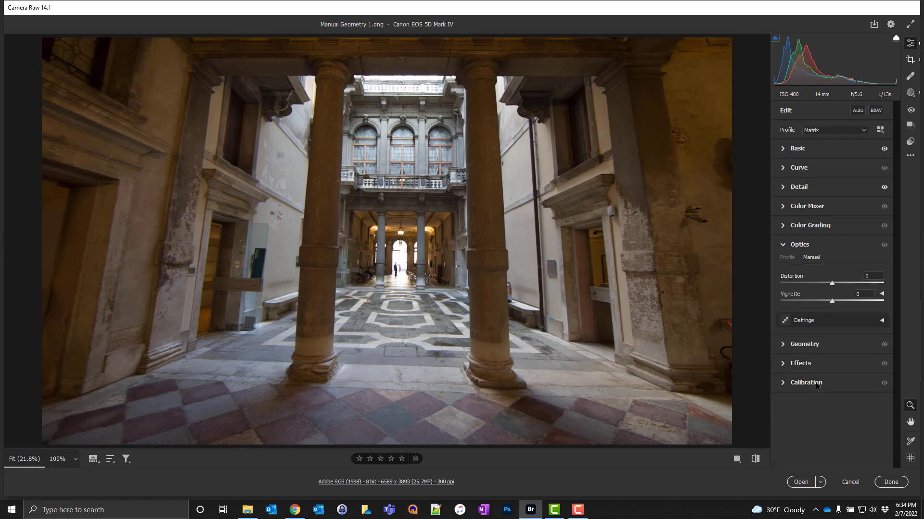
click(787, 257)
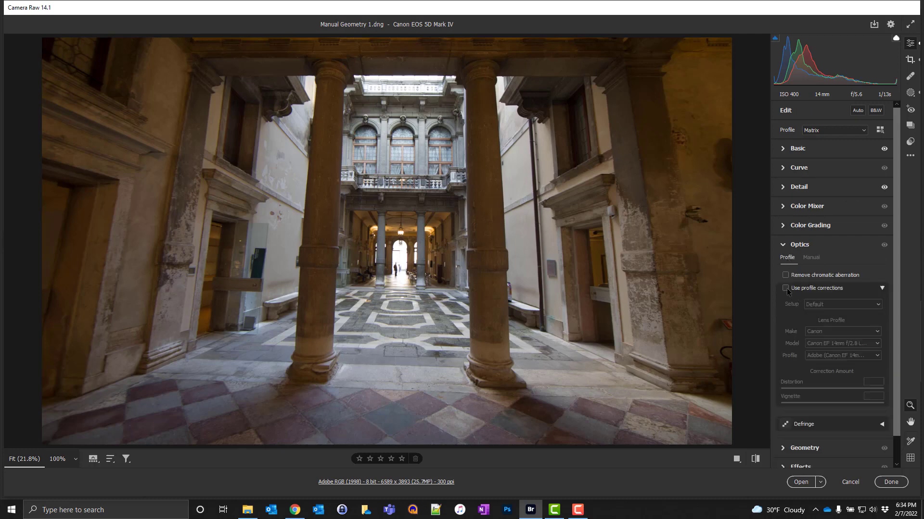
click(785, 288)
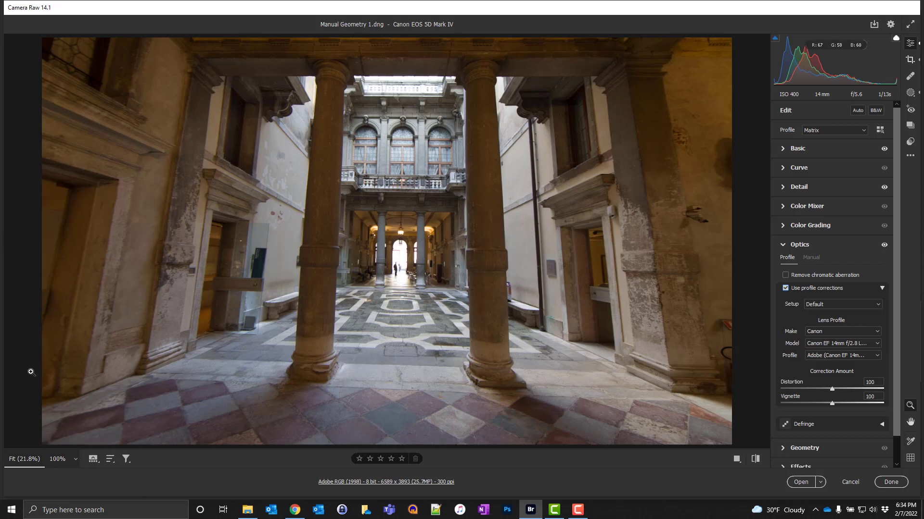
Step: Compare the Auto and Level Upright corrections on the columned courtyard and apply Auto
scroll(847, 380, down, 1)
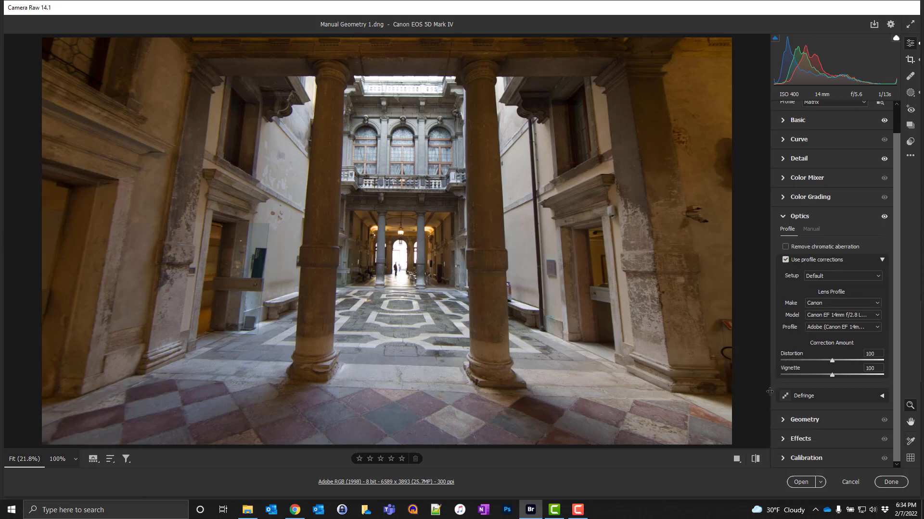
click(788, 421)
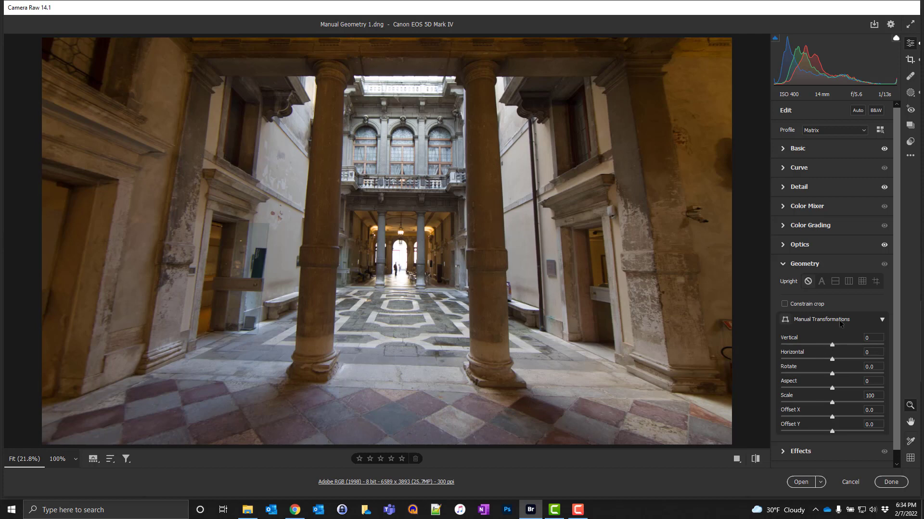
scroll(840, 324, down, 1)
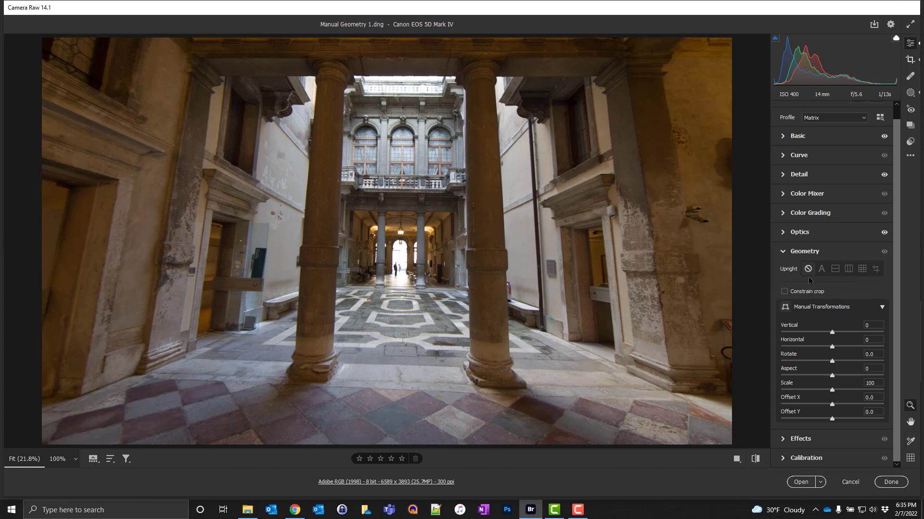
click(822, 269)
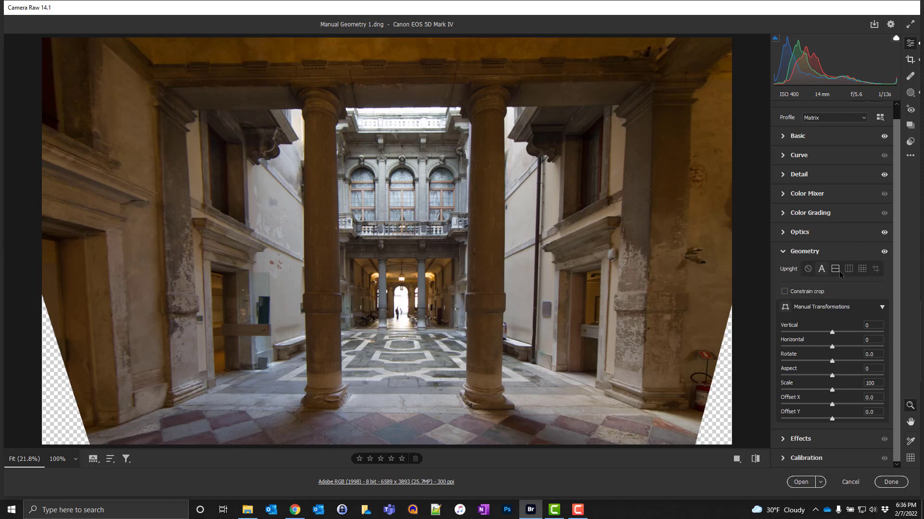
click(839, 271)
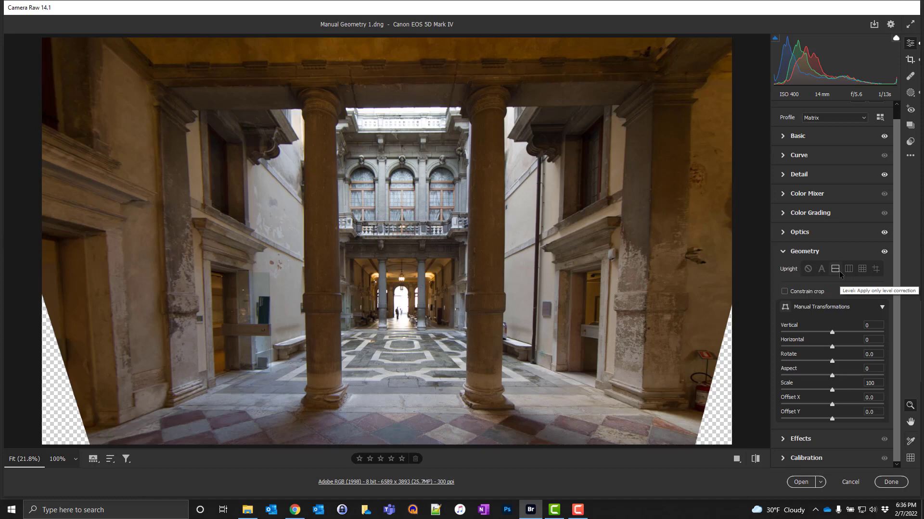
click(835, 270)
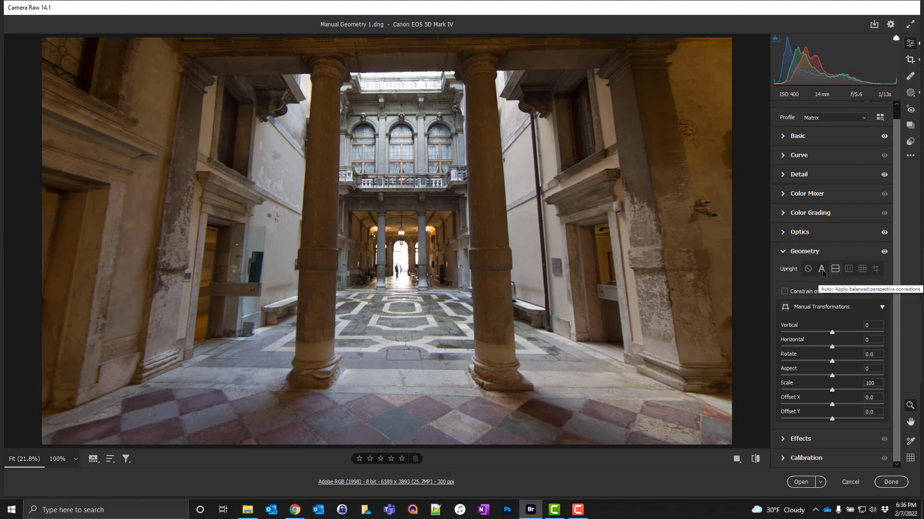
click(821, 270)
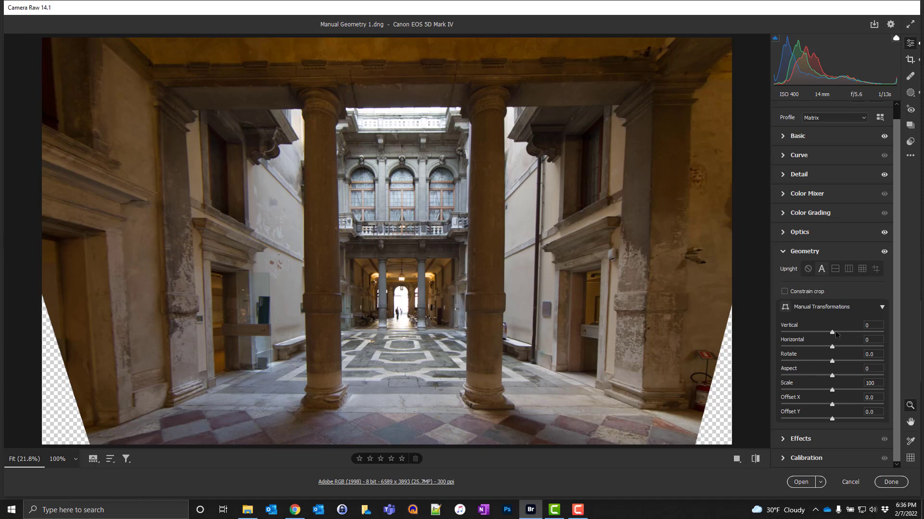
Step: Refine the columns' perspective with manual transformations, setting Vertical to +18 and Horizontal to -5
drag(835, 331, 839, 333)
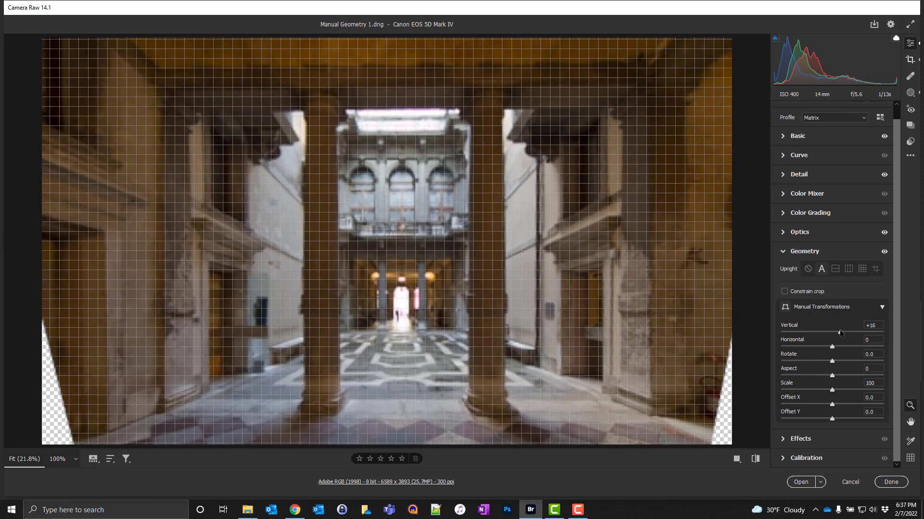
drag(841, 332, 841, 332)
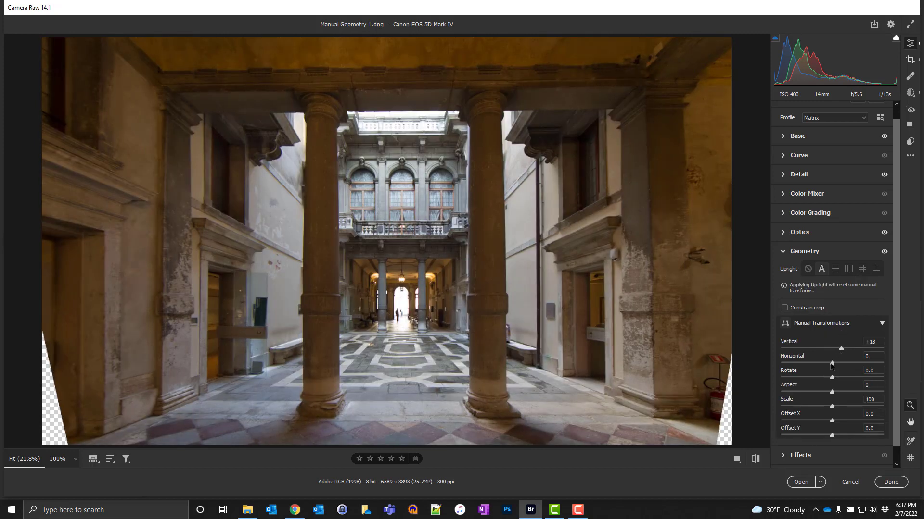
drag(832, 364, 826, 364)
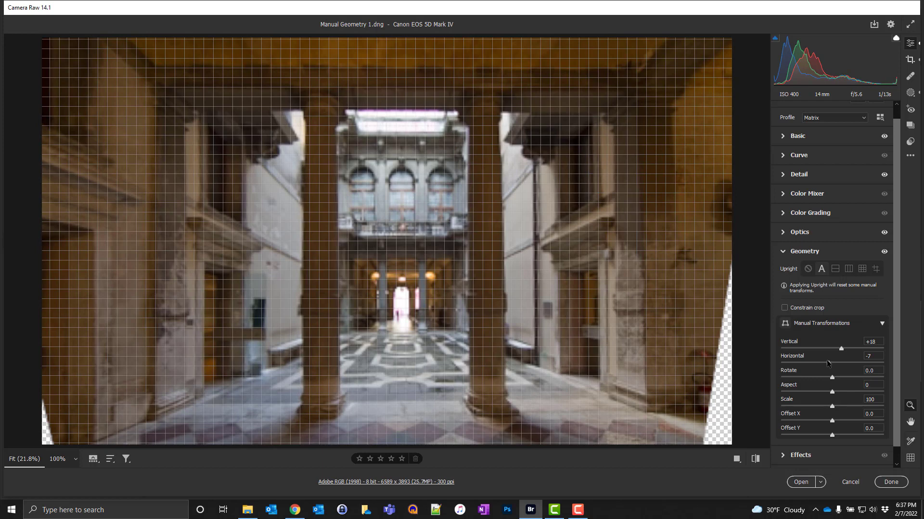
drag(827, 359, 827, 359)
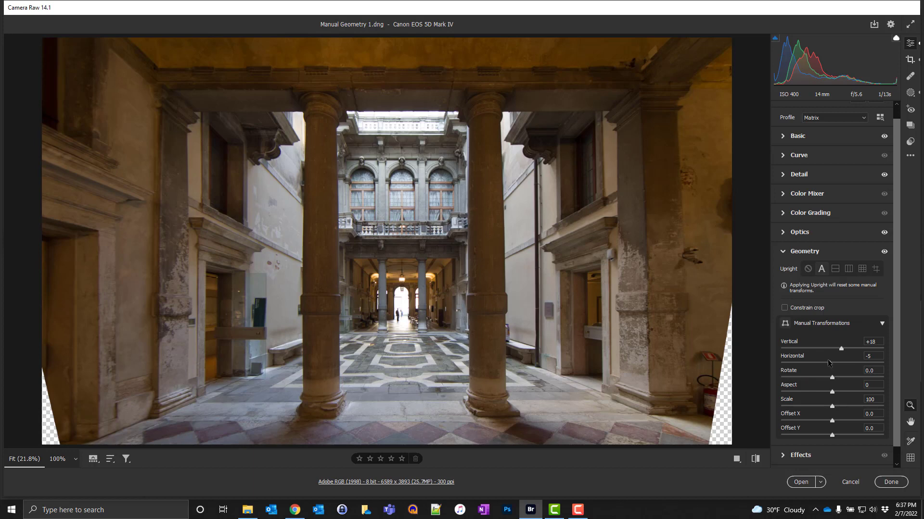
Step: Check the image with the Crop tool, leave it uncropped, and open it in Photoshop
click(910, 60)
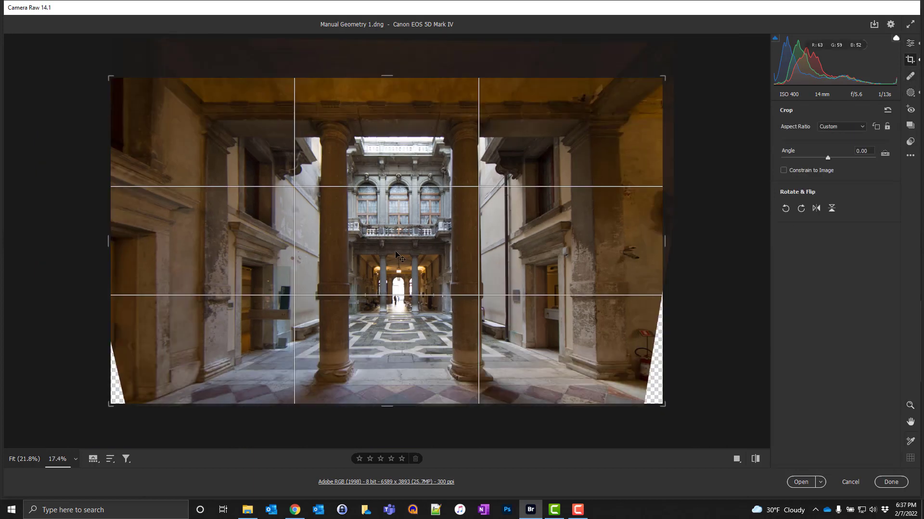
key(Return)
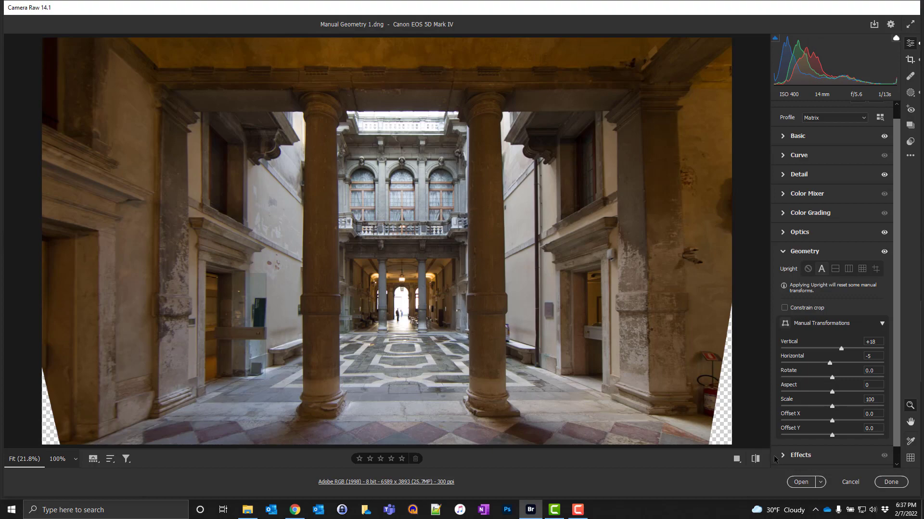
click(800, 482)
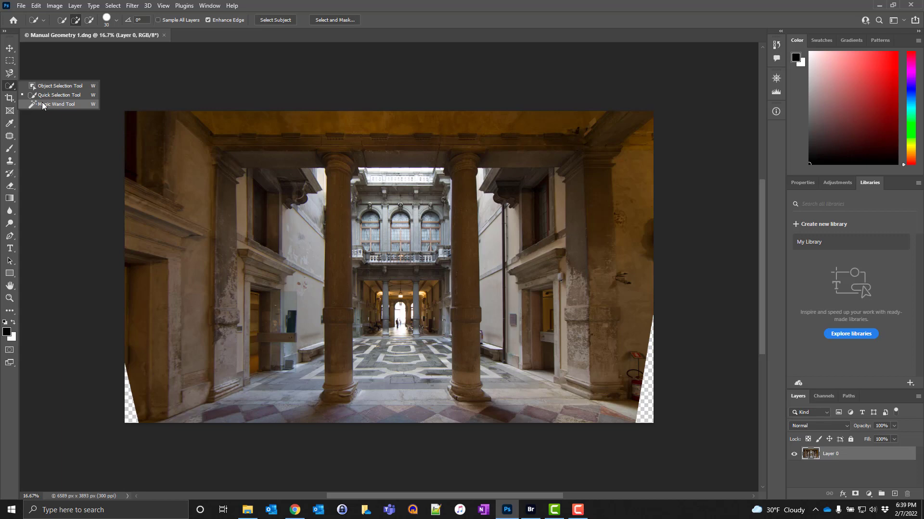
Step: Select both transparent lower corners of the image with the Magic Wand and expand the selection
click(42, 104)
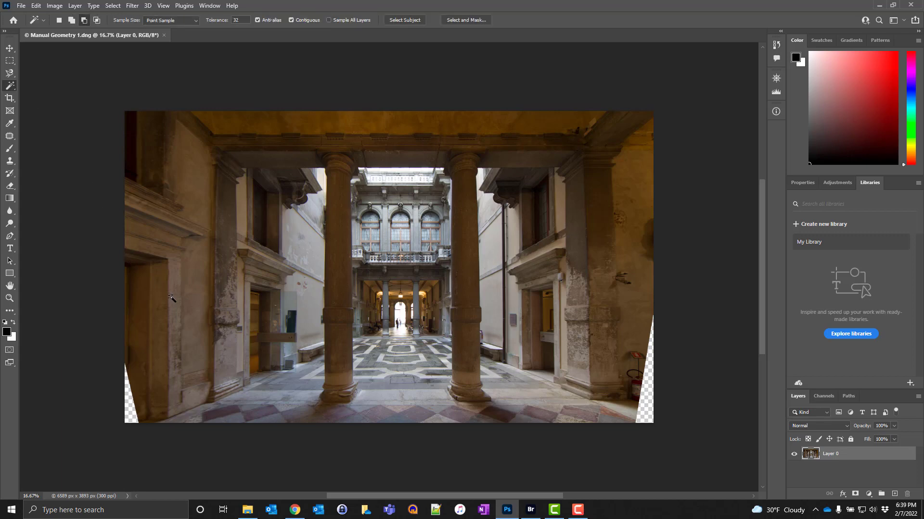
click(645, 408)
key(shift)
shift+click(129, 415)
click(116, 7)
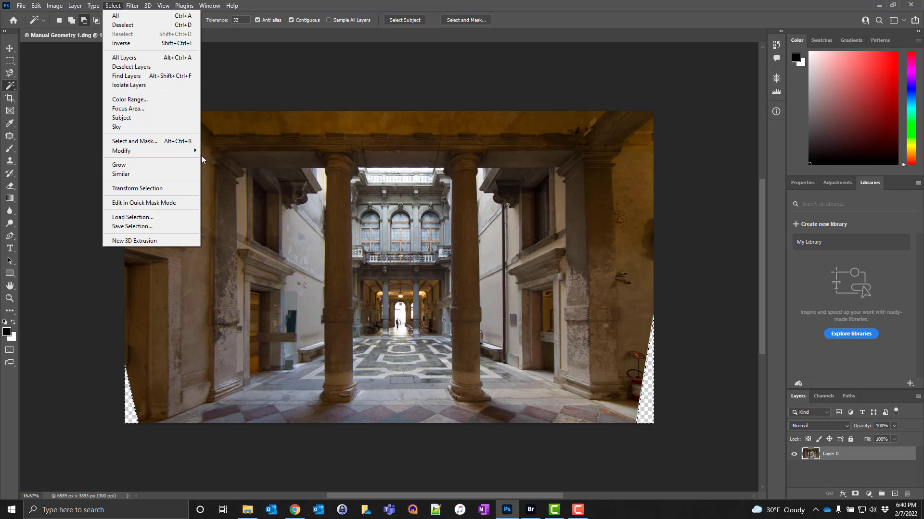
mouse_move(198, 150)
click(214, 169)
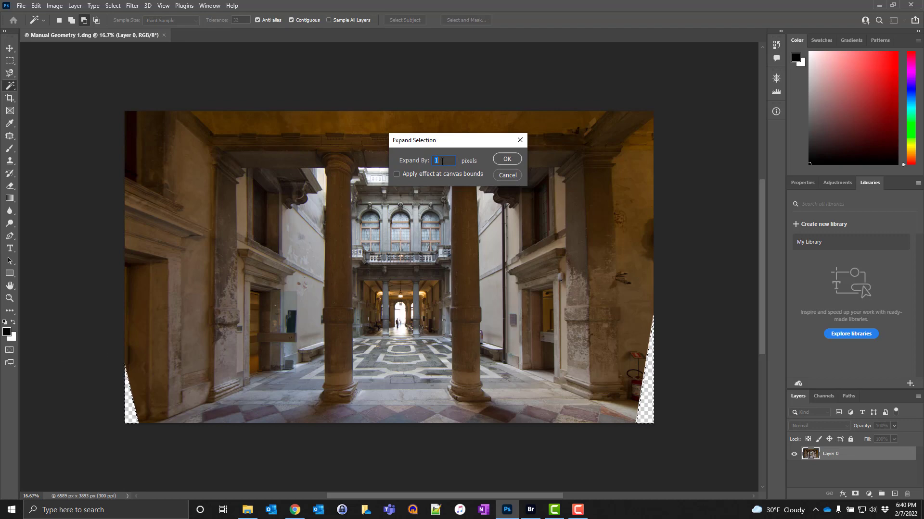
click(508, 159)
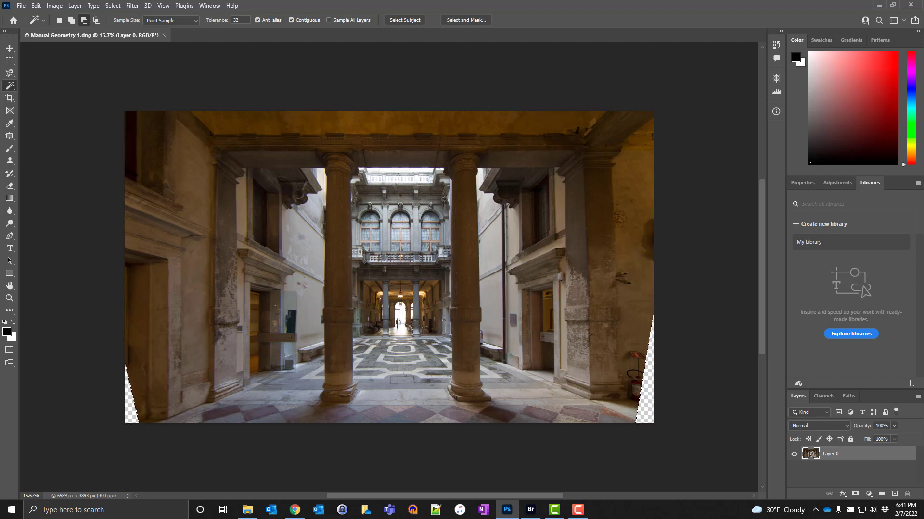
Step: Fill the selected corners using Content-Aware contents with Color Adaptation, Normal mode and 100% opacity
click(38, 6)
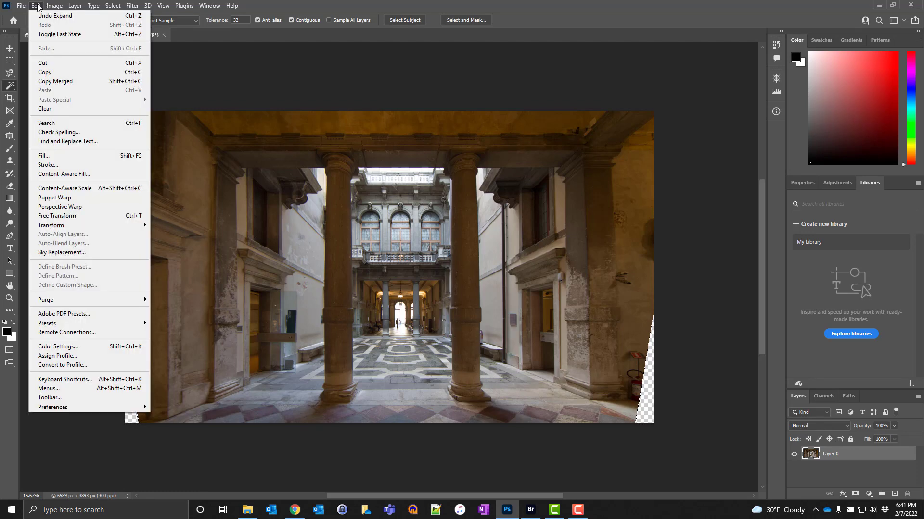
click(47, 156)
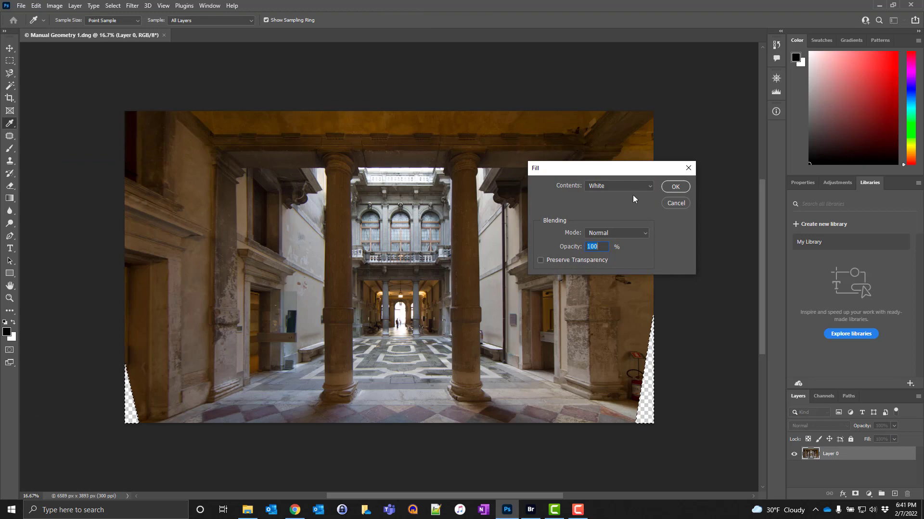
click(625, 186)
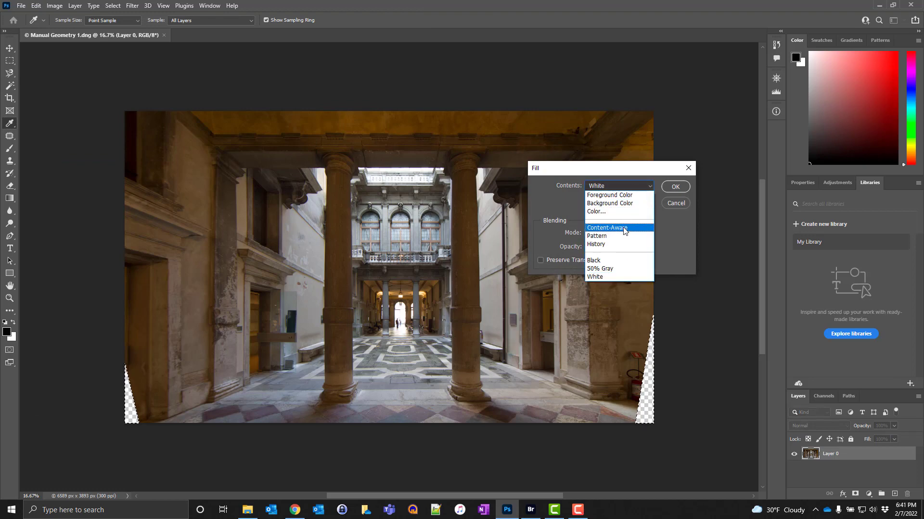
click(625, 228)
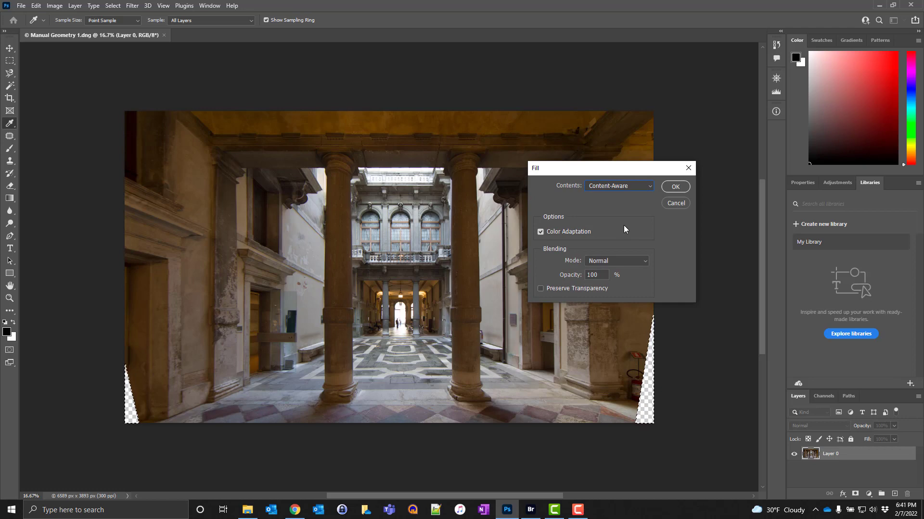
click(675, 187)
key(w)
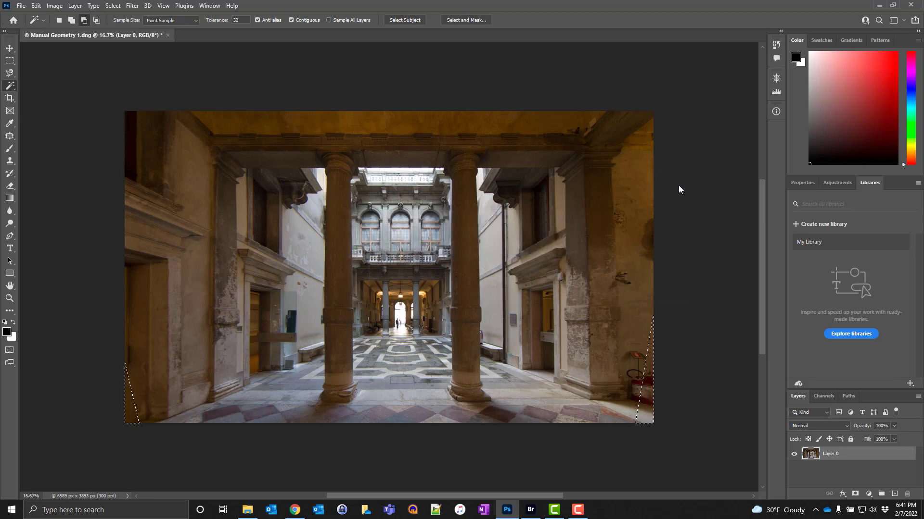
Step: Deselect the filled corners, switch to Bridge and open Guided upright1.DNG in Camera Raw
key(ctrl+d)
key(ctrl+alt+o)
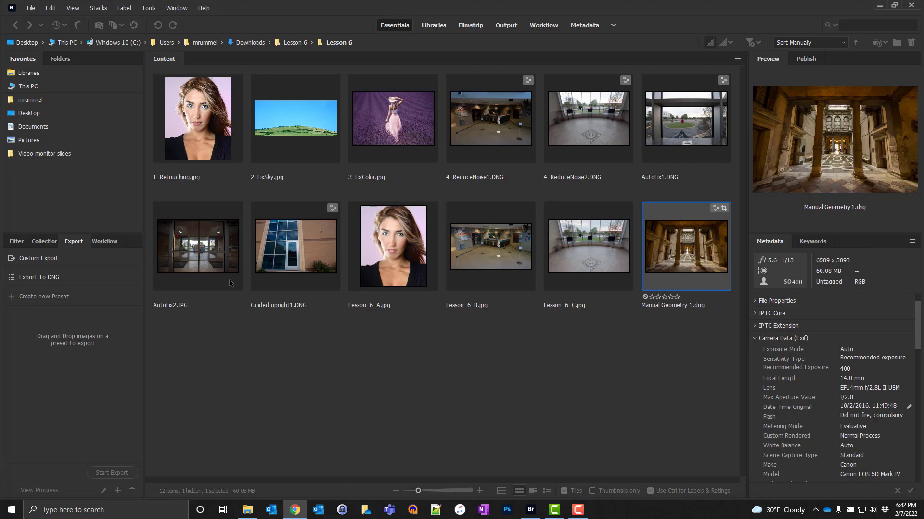
right_click(287, 252)
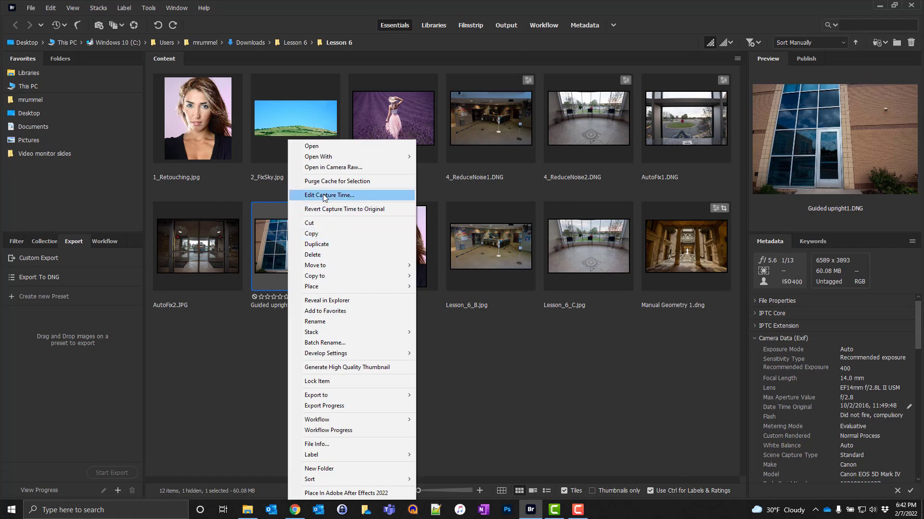
click(325, 172)
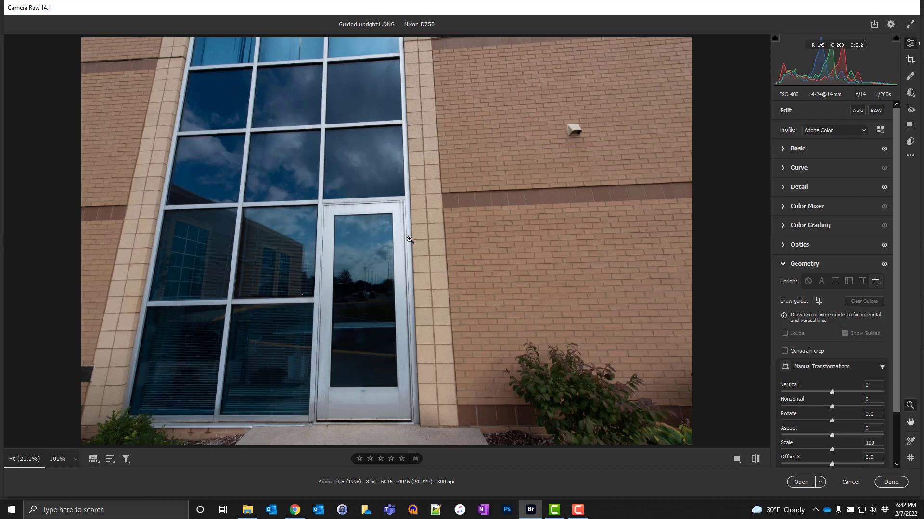
Step: Apply automatic Whites (+36) and Blacks (-3) to the building image and raise Exposure to +0.65
click(782, 149)
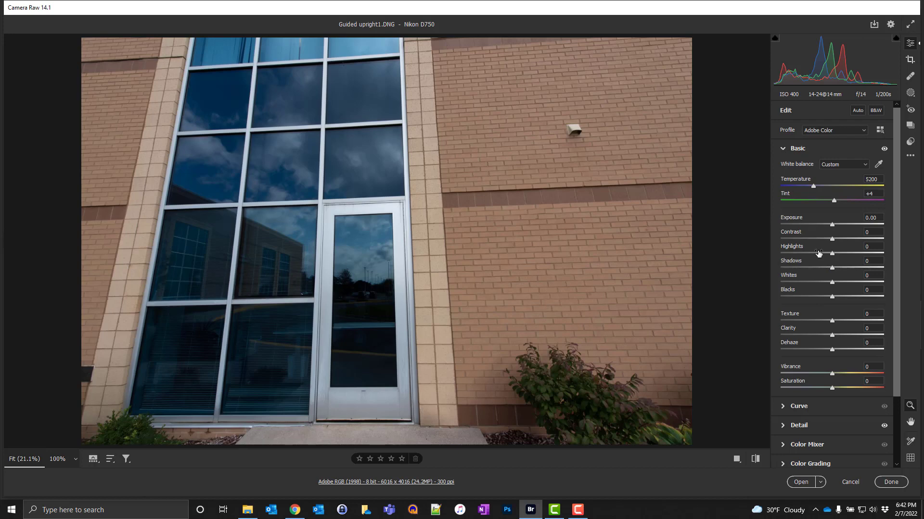
key(shift)
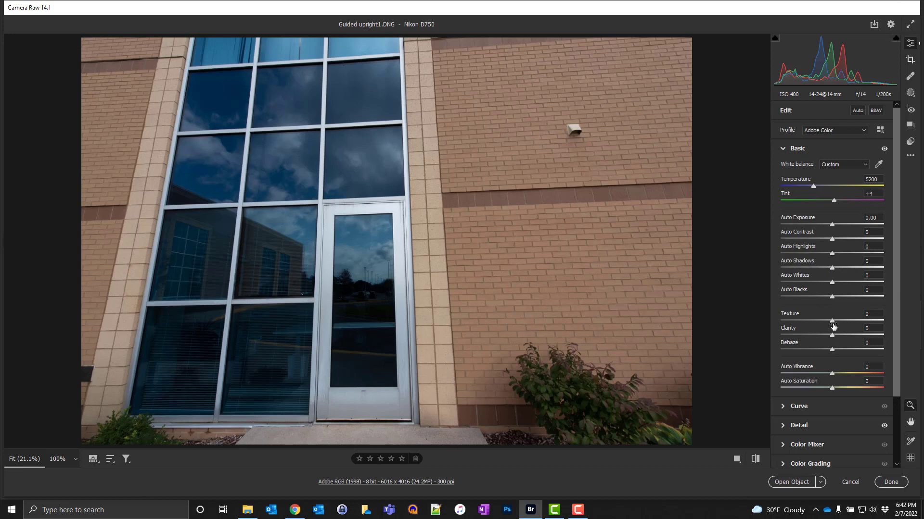
shift+double_click(832, 283)
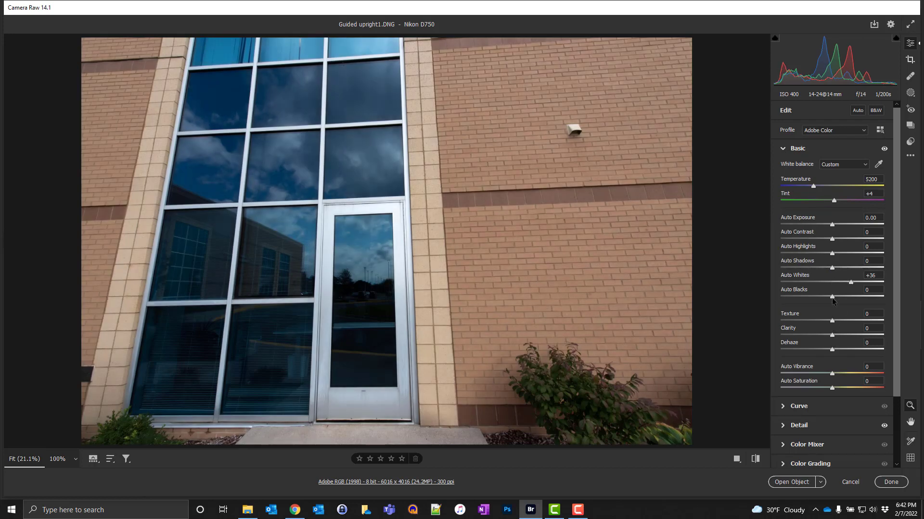
shift+double_click(831, 297)
key(shift)
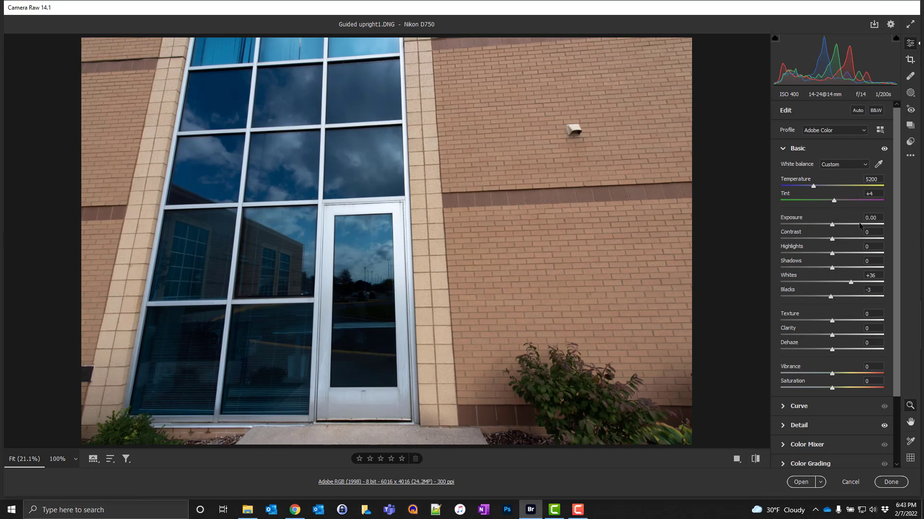
drag(832, 225, 837, 225)
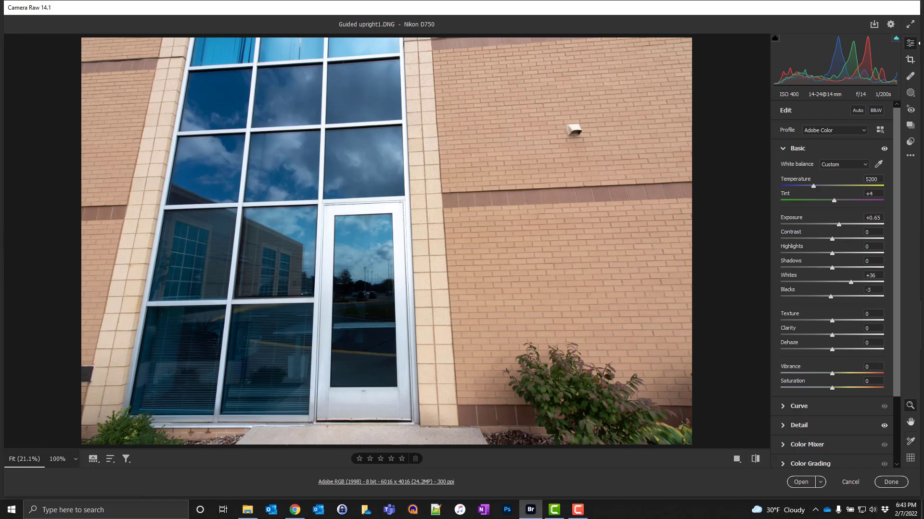
Step: Compare the building image with the lens profile corrections off and on, leaving them enabled
scroll(831, 348, down, 3)
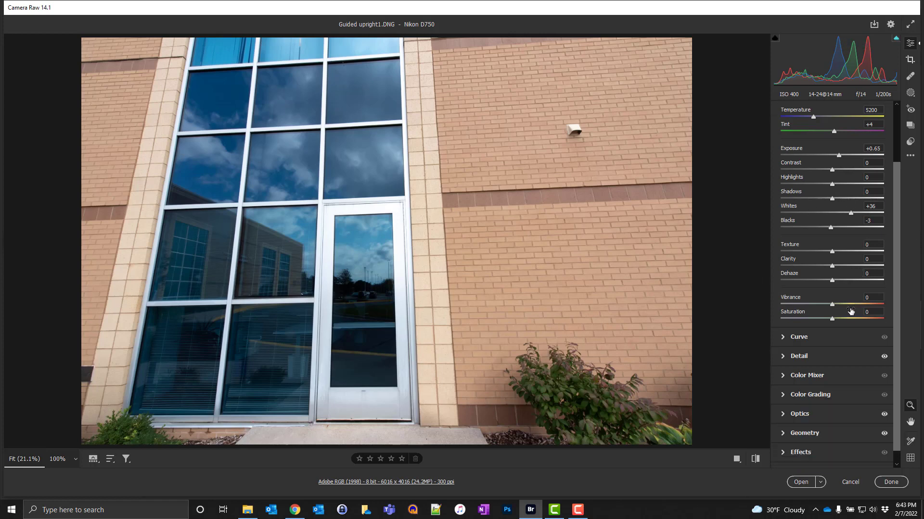
click(798, 402)
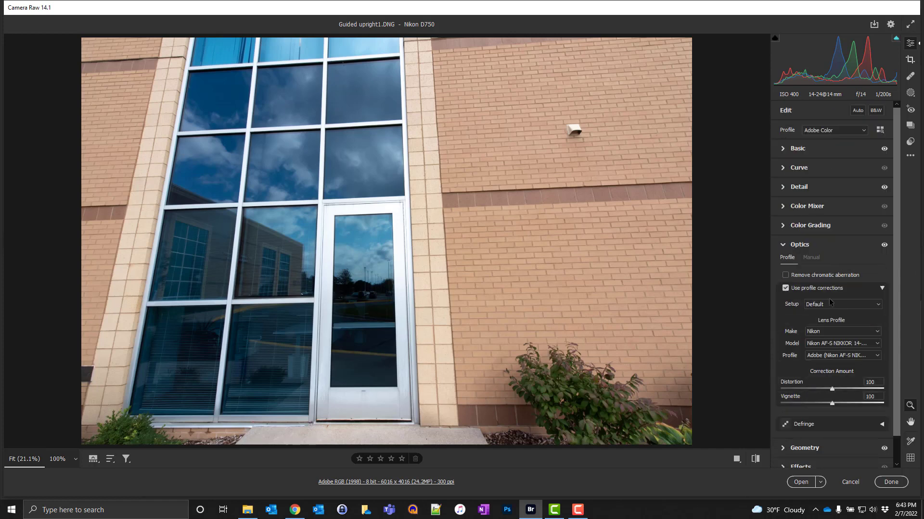
click(787, 288)
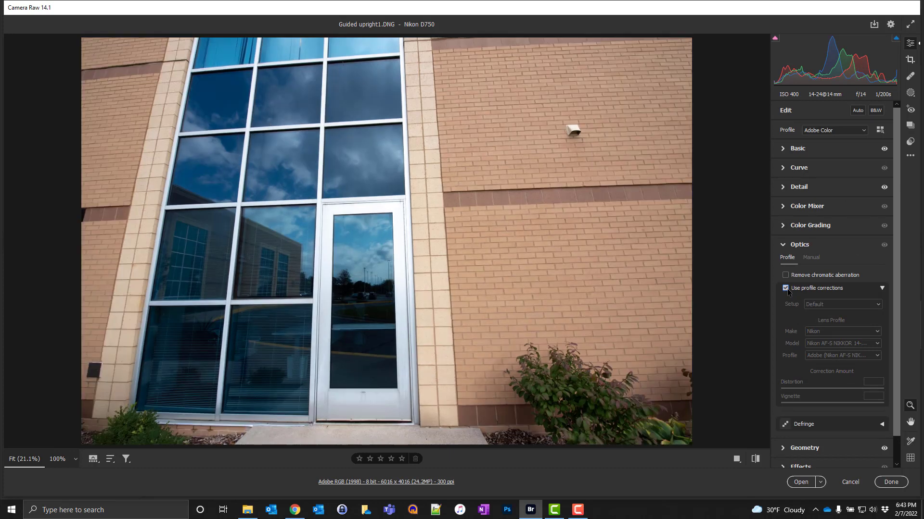
click(787, 289)
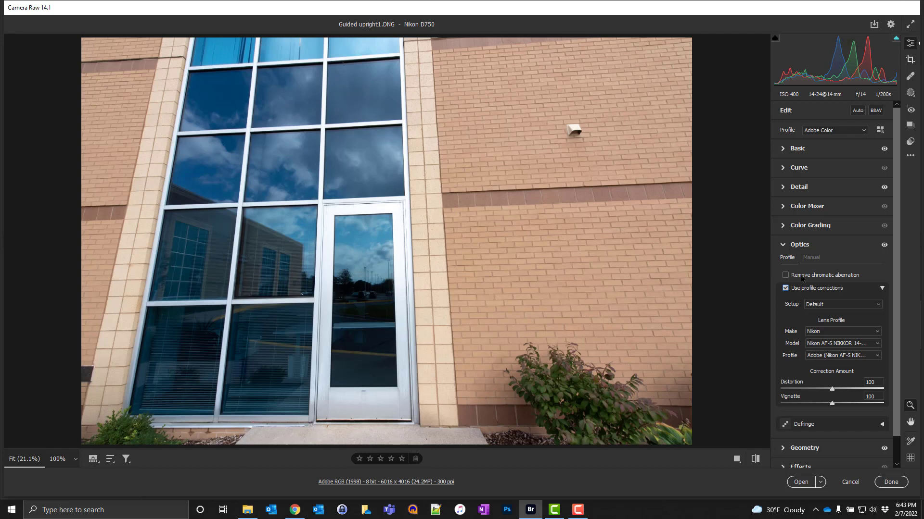
Step: Correct the perspective with Guided Upright, drawing vertical guides along both stone columns and a horizontal guide along the top of the dark brick band
scroll(846, 319, down, 1)
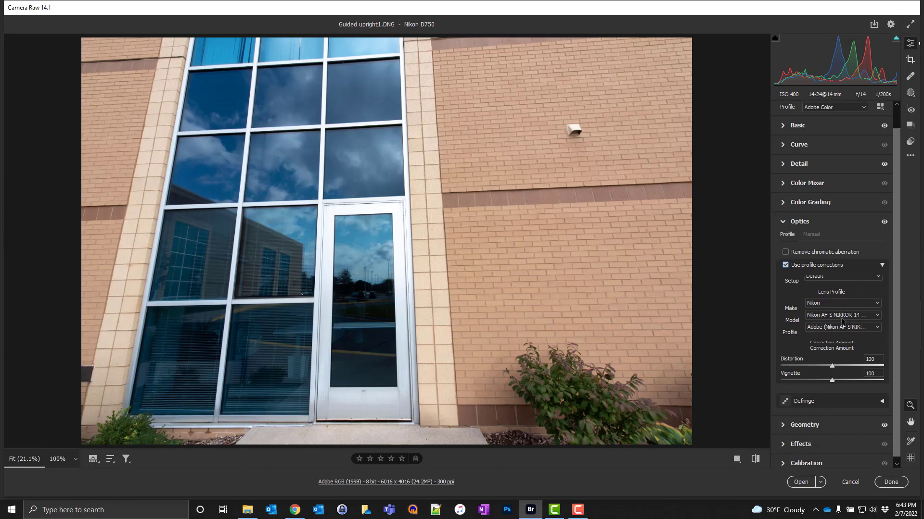
click(783, 420)
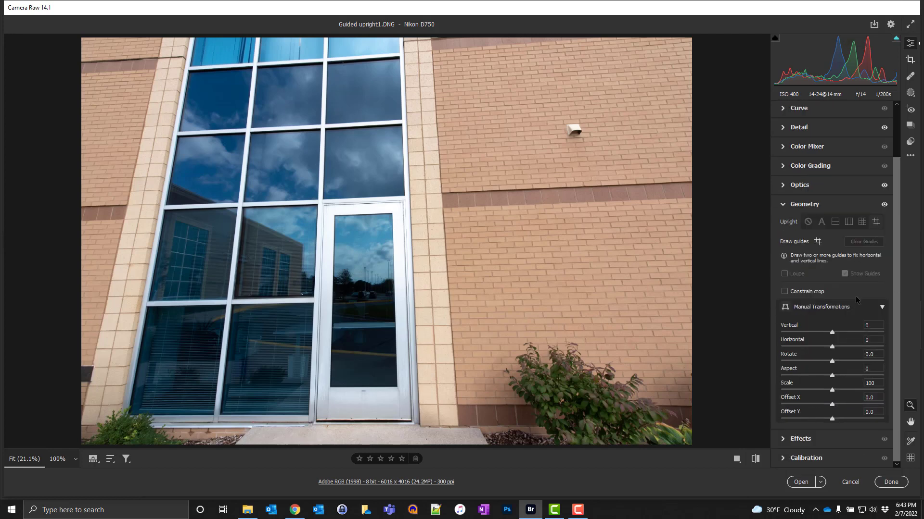
click(876, 222)
click(818, 242)
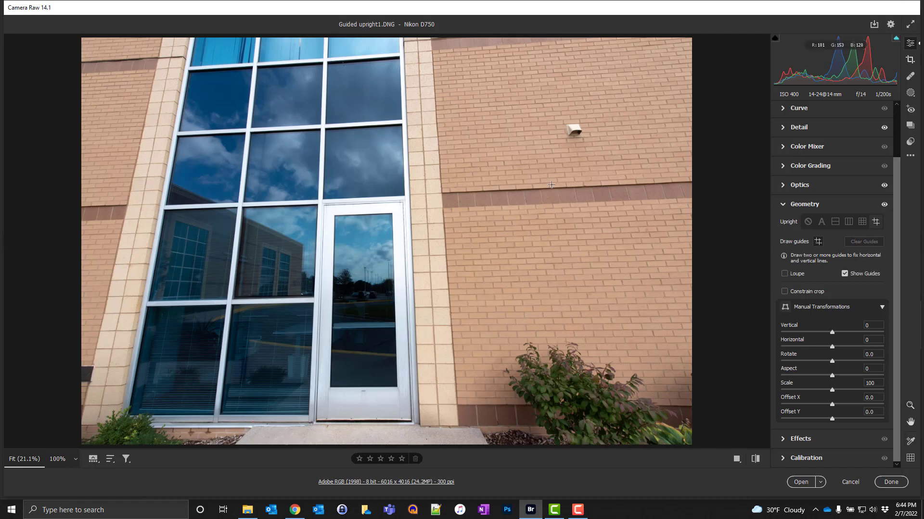
mouse_move(424, 118)
mouse_down()
mouse_move(419, 173)
mouse_move(430, 218)
mouse_up()
drag(430, 219, 430, 218)
drag(140, 208, 131, 261)
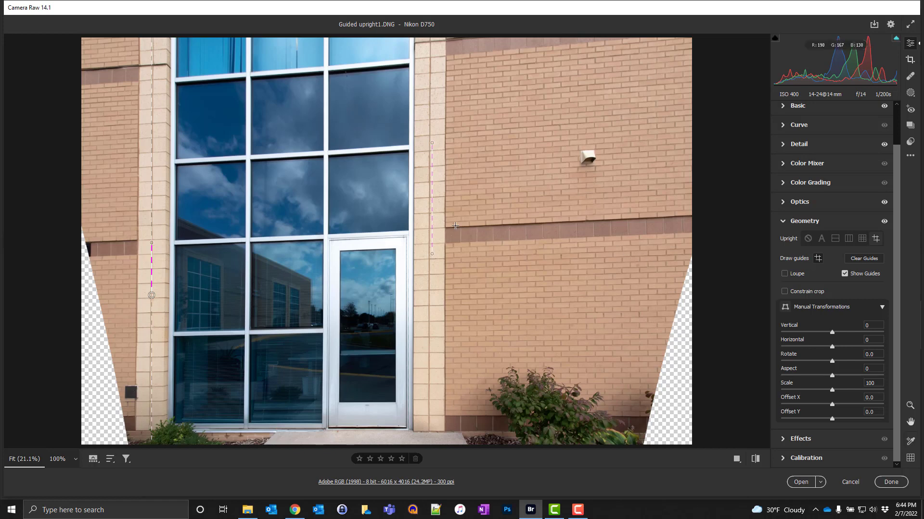
mouse_move(453, 227)
mouse_down()
mouse_move(424, 230)
mouse_move(432, 228)
mouse_up()
drag(432, 228, 433, 227)
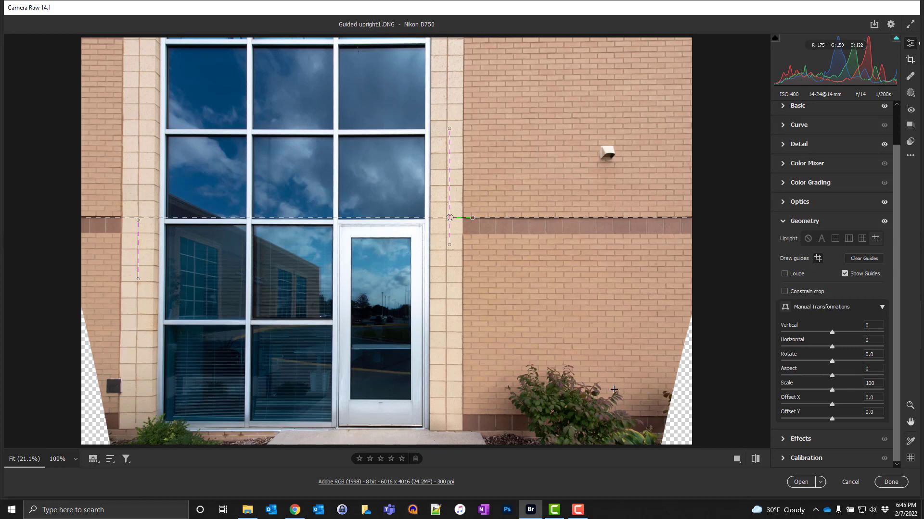
Step: Compare the original and corrected image in the different Before/After views, ending in the single view
click(735, 459)
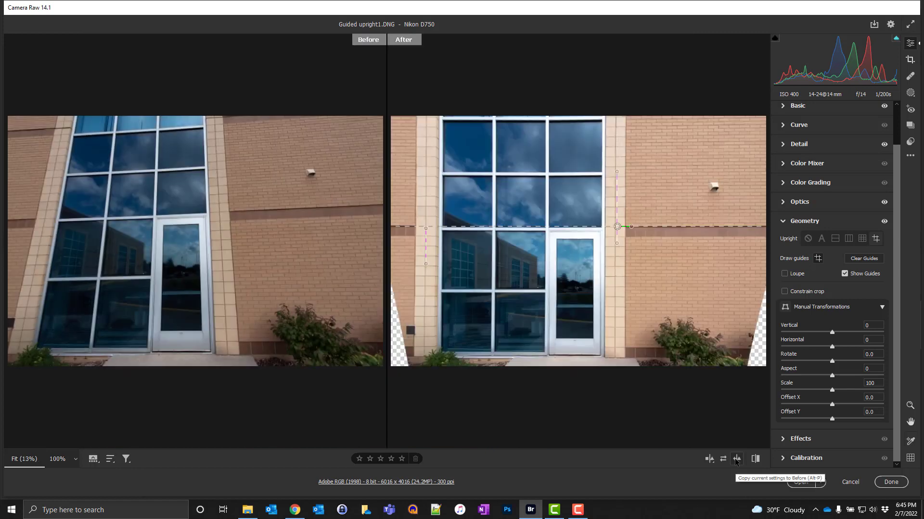
click(708, 463)
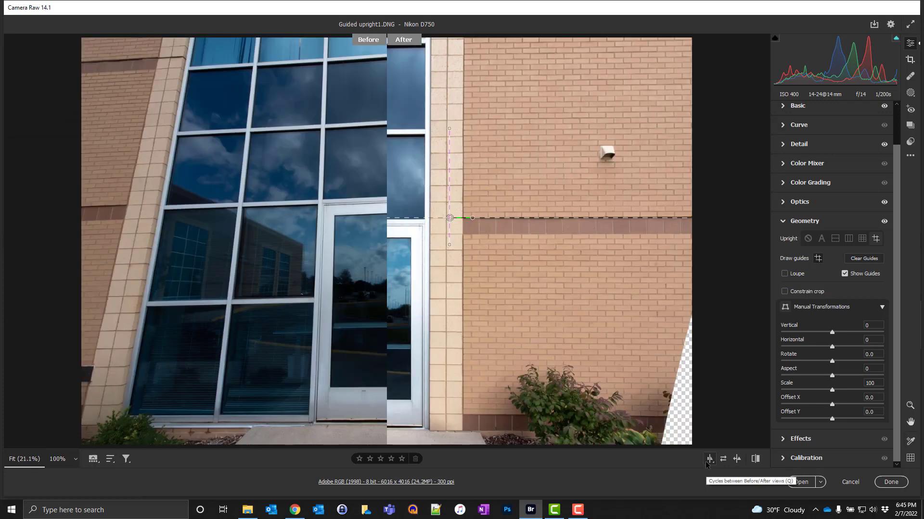
click(707, 463)
click(707, 463)
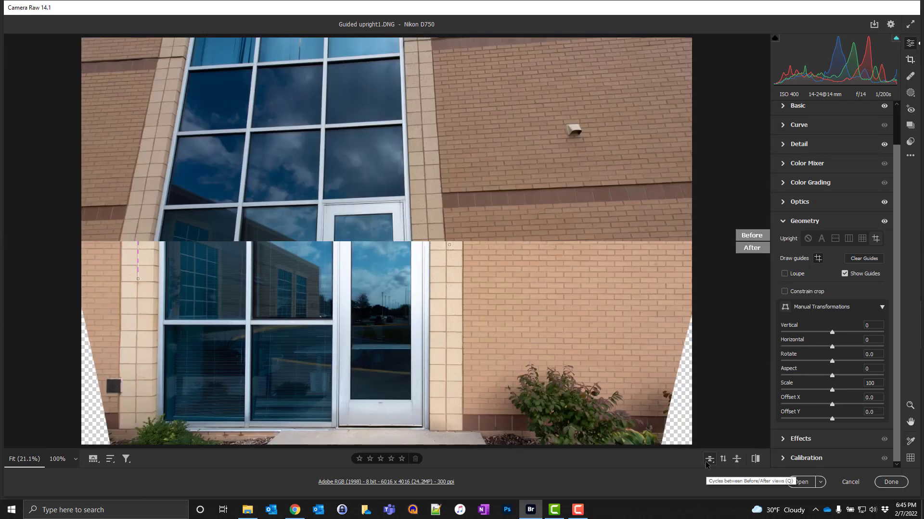
click(708, 463)
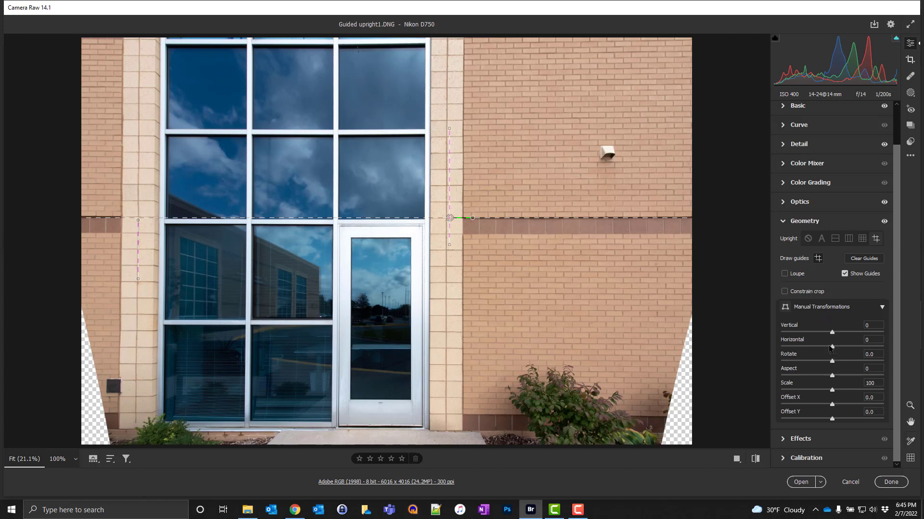
Step: Set the manual Horizontal transformation to -3 and open the corrected image in Photoshop
drag(829, 347, 828, 348)
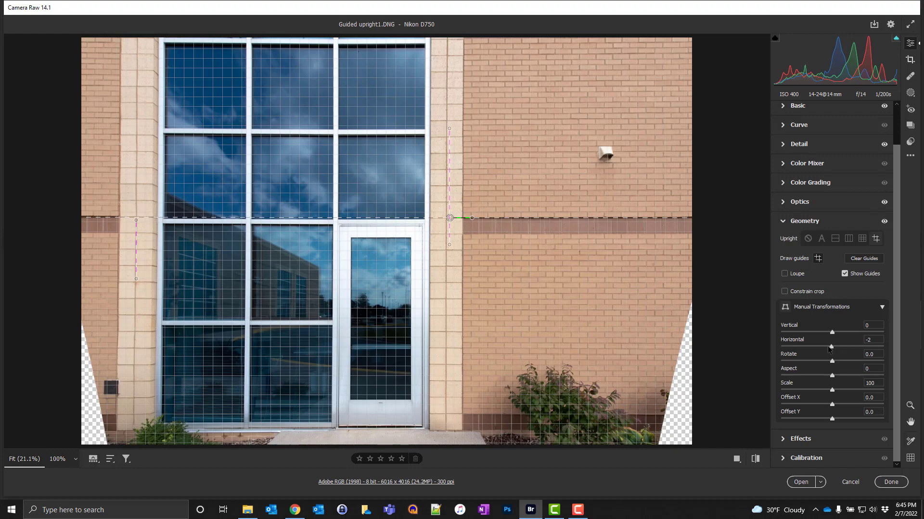
drag(828, 349, 827, 349)
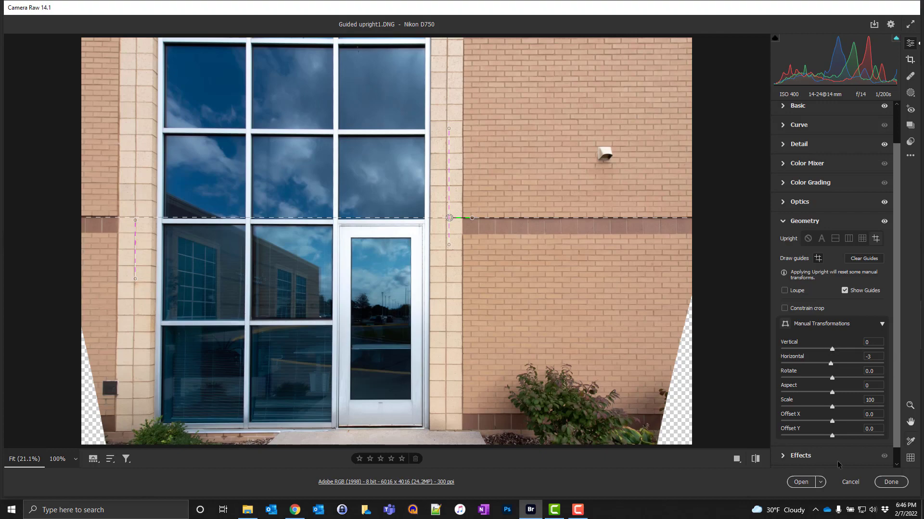
click(800, 482)
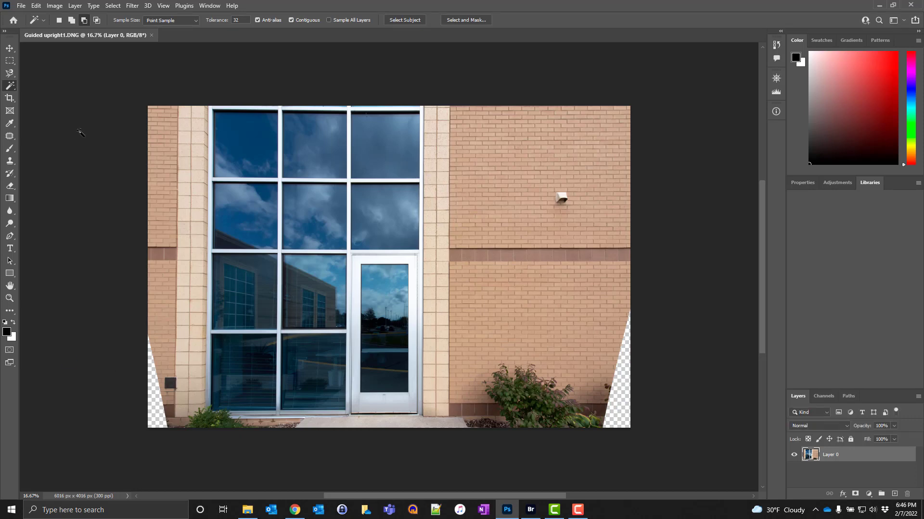
Step: Select both transparent lower corners with the Magic Wand and expand the selection by 10 pixels
click(10, 87)
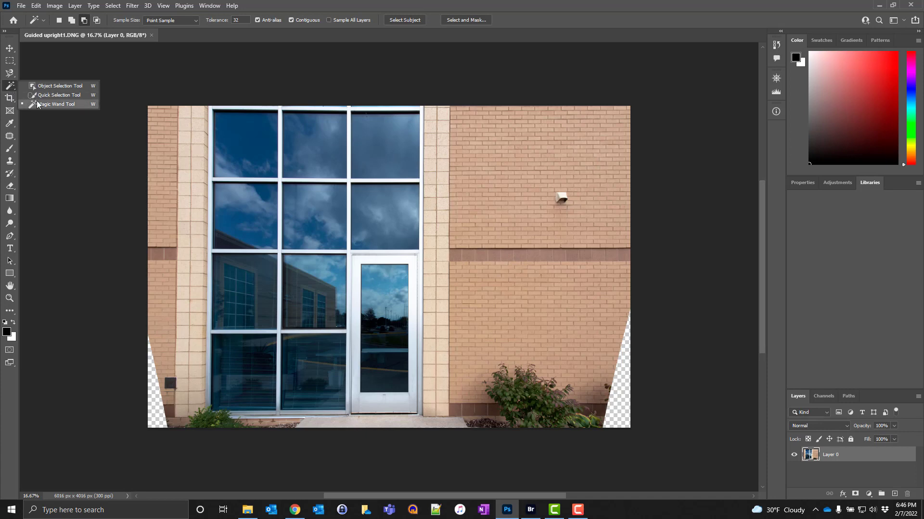
click(9, 86)
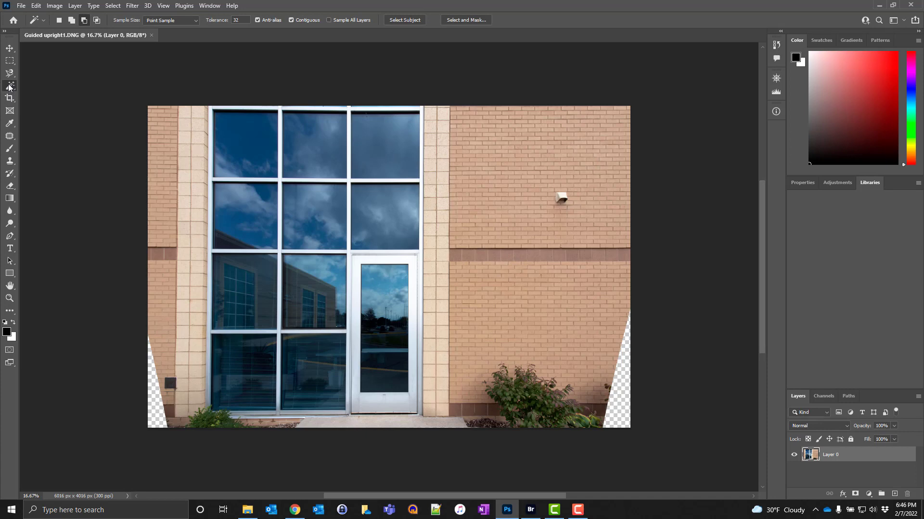
click(157, 402)
shift+click(615, 409)
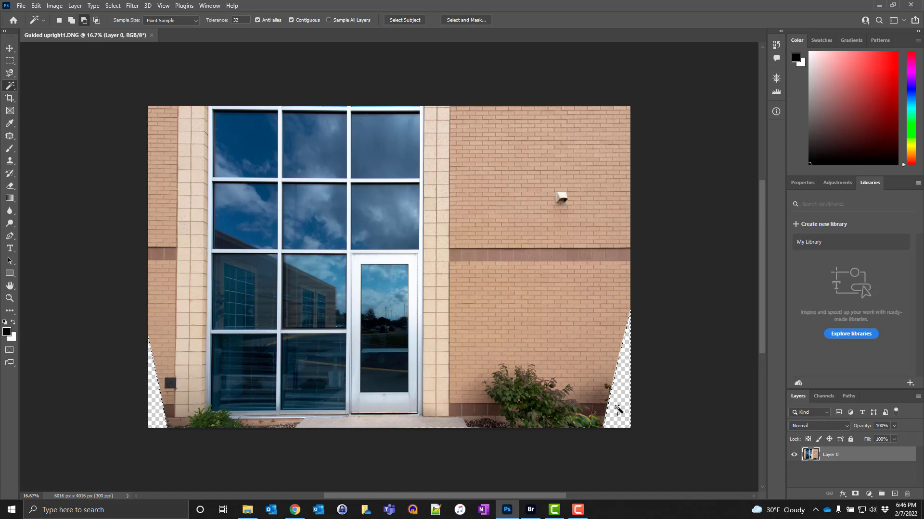
click(116, 6)
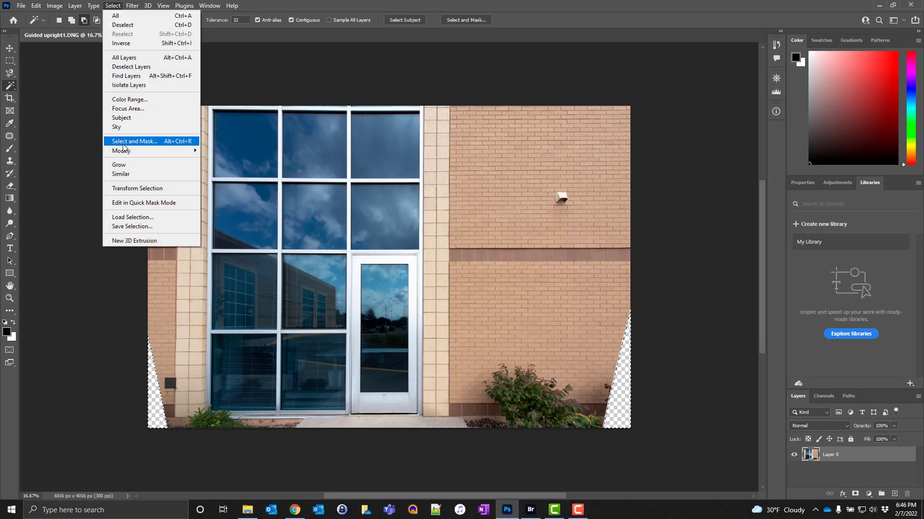
mouse_move(125, 150)
click(221, 168)
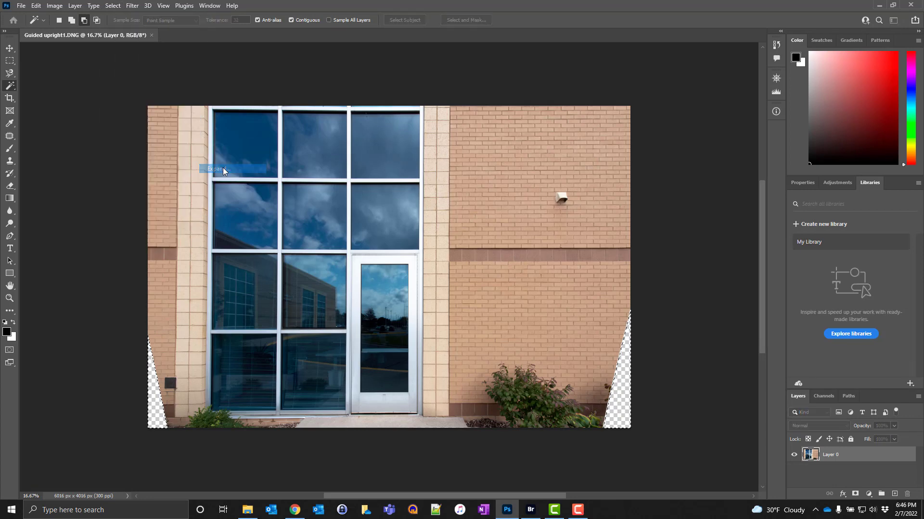
click(503, 161)
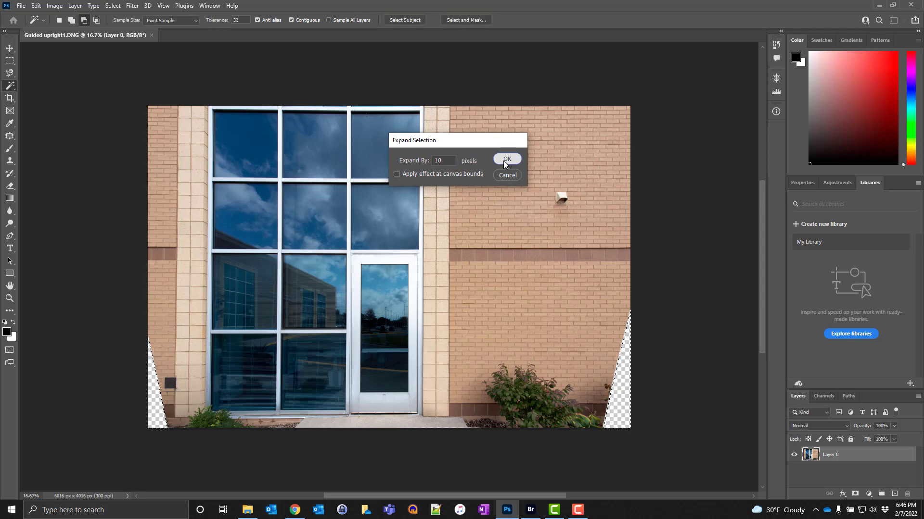
Step: Start Content-Aware Fill for the selected corners and exclude the strip above the windows and the left stone column's base from the sampling area
click(40, 7)
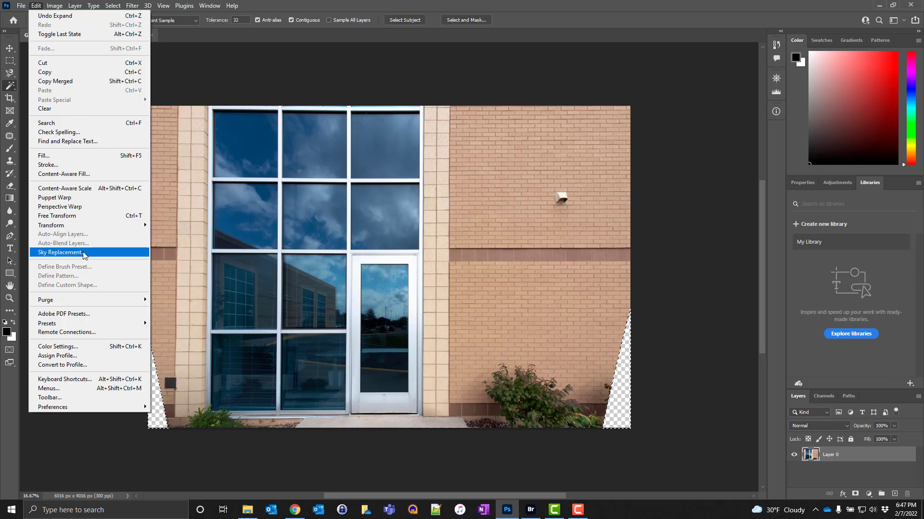
click(85, 174)
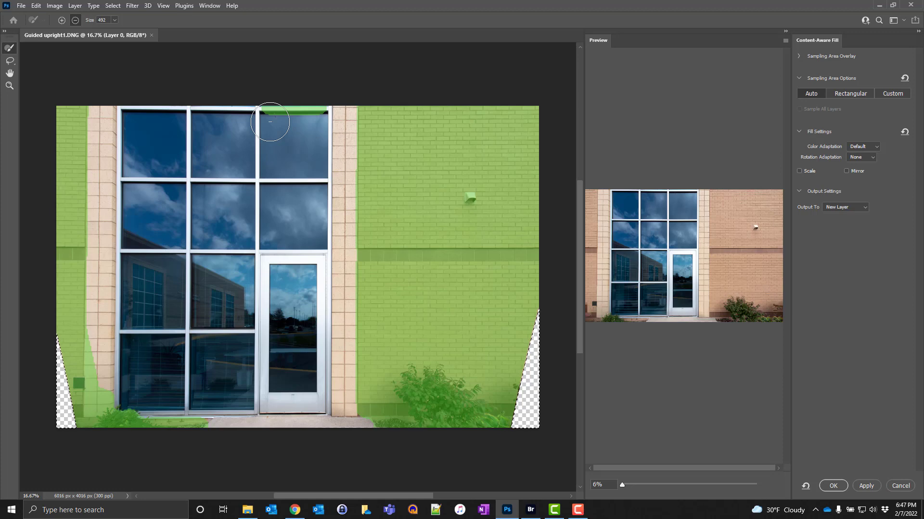
drag(264, 104, 334, 108)
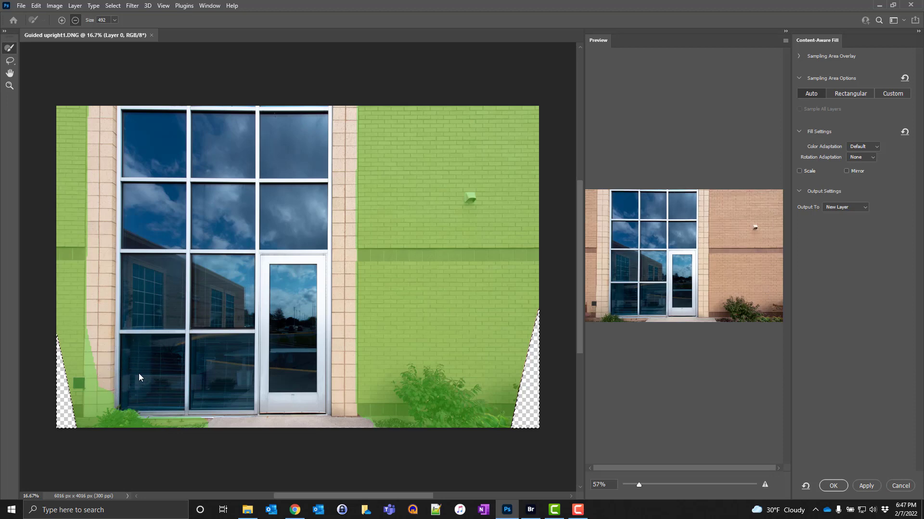
mouse_move(111, 382)
mouse_down()
mouse_move(99, 380)
mouse_move(107, 391)
mouse_move(105, 335)
mouse_move(91, 397)
mouse_move(101, 405)
mouse_up()
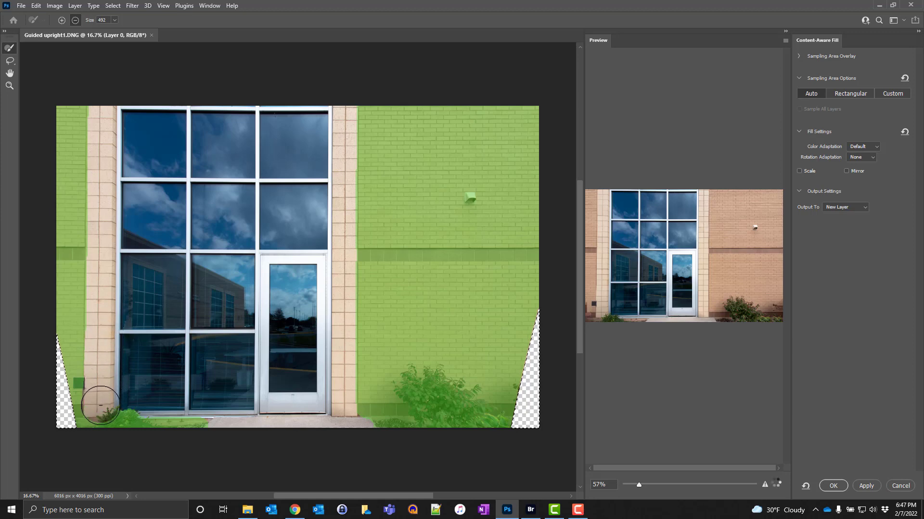
Step: Reduce the sampling brush to size 200 and exclude the dark wall box, the wall light and the dark brick band on both sides from sampling
key(bracketleft)
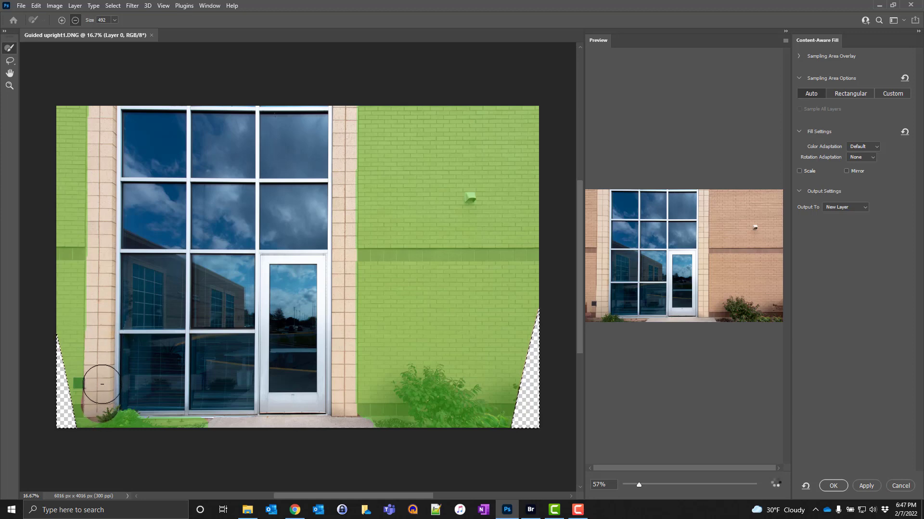
key(bracketleft)
key(bracketleft)
key(bracketleft)
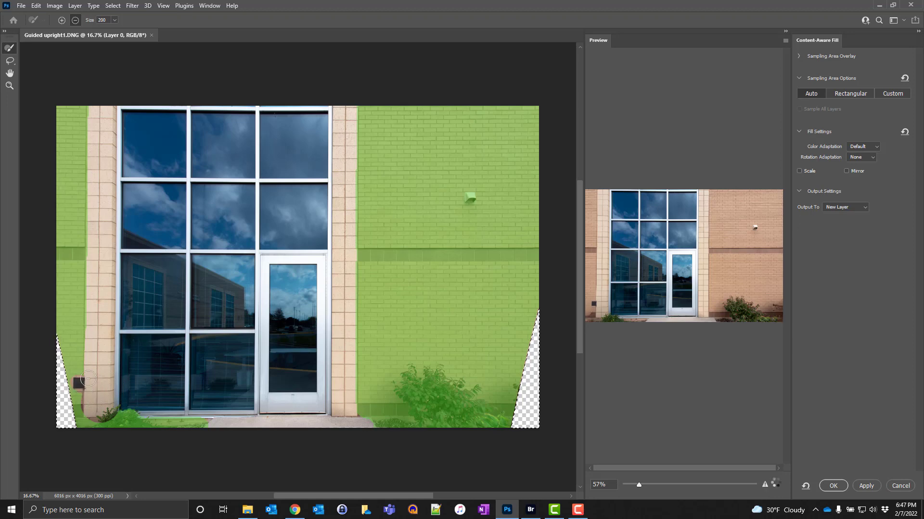
drag(363, 254, 537, 255)
click(471, 196)
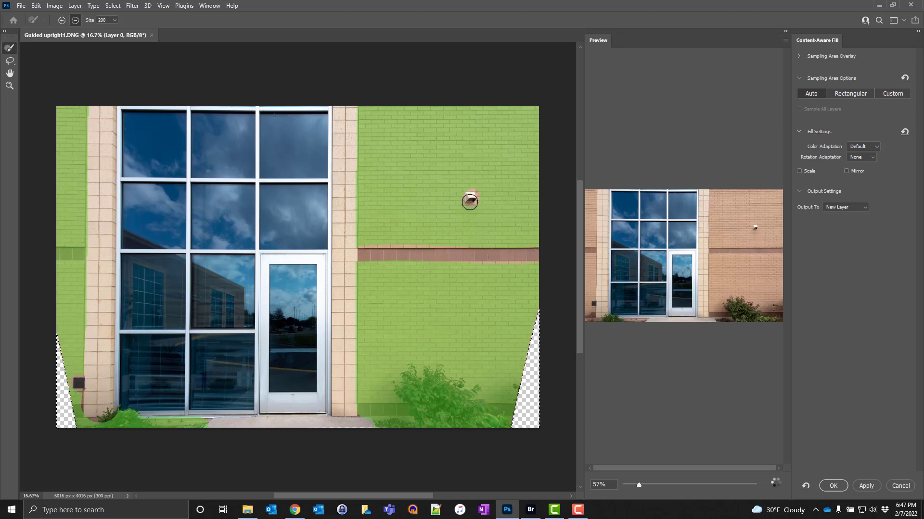
drag(84, 253, 55, 255)
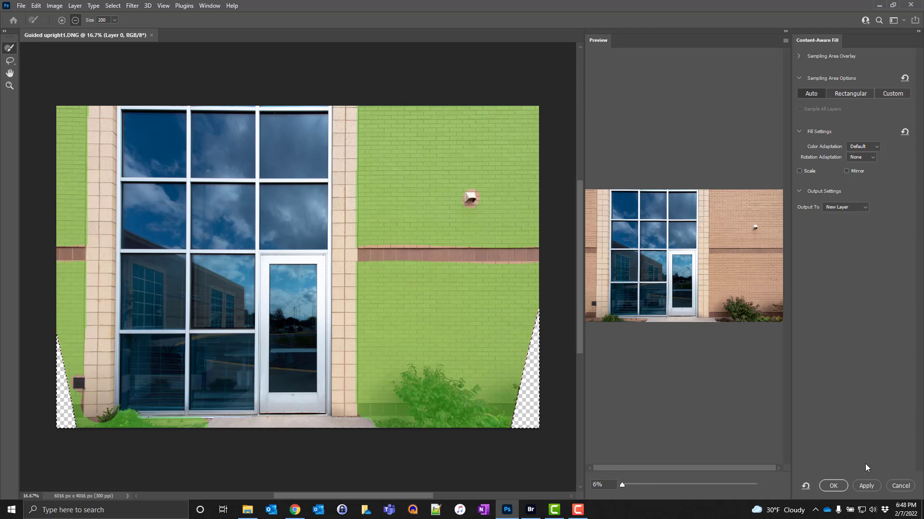
Step: Apply the content-aware fill to both corners on a new layer and remove the selection
click(867, 486)
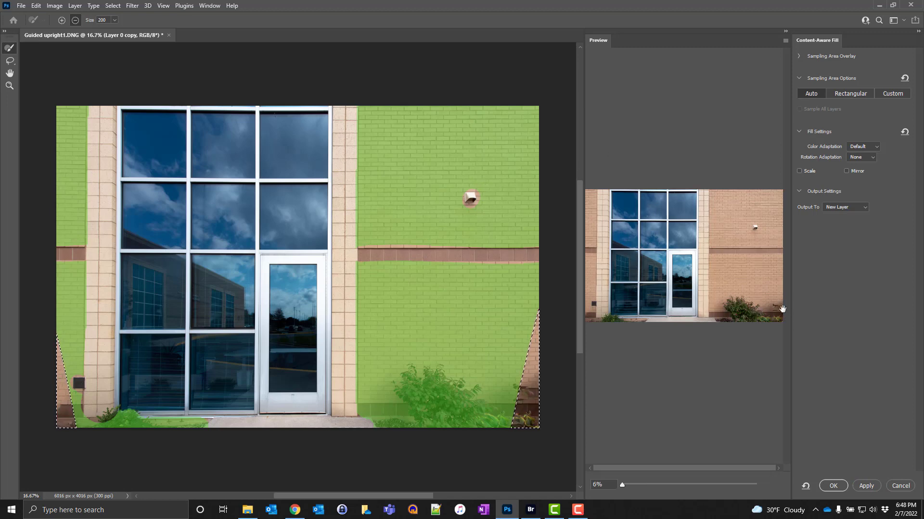
click(833, 486)
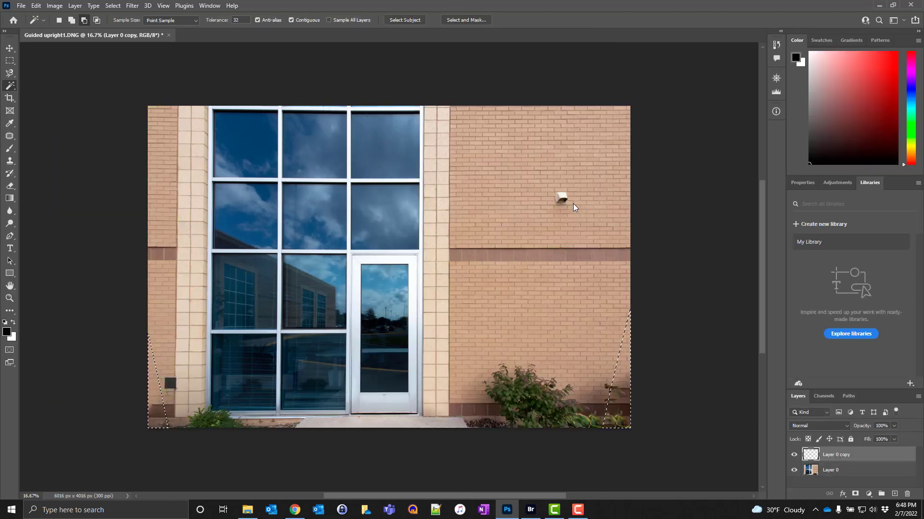
key(ctrl+d)
Step: Set up saving a copy of the filled image in JPEG format
click(22, 6)
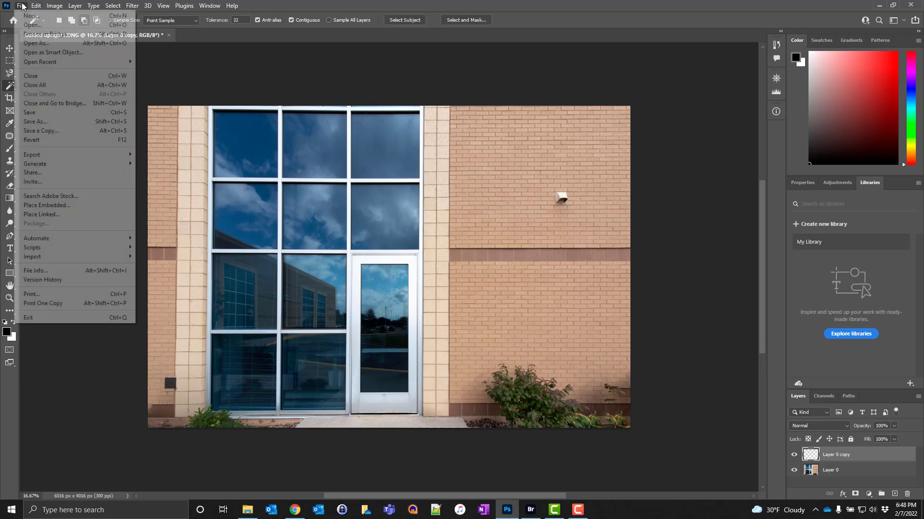
click(27, 123)
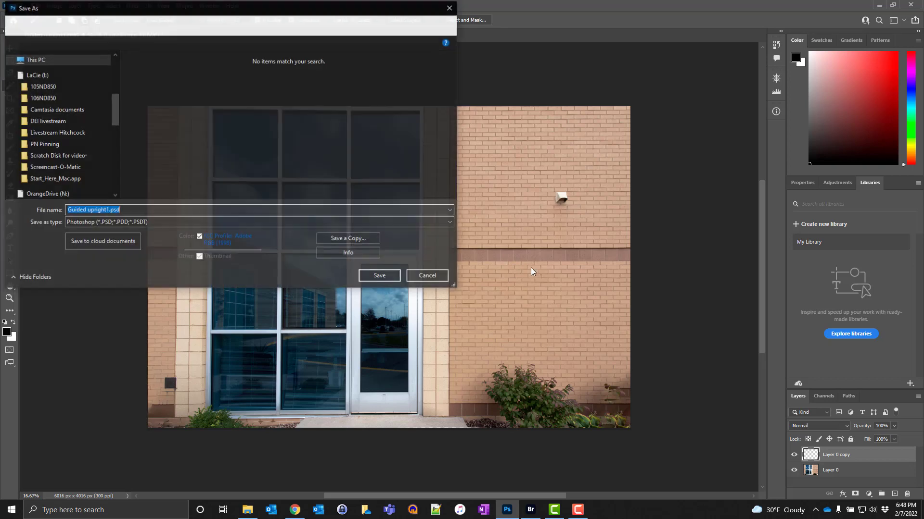
click(365, 242)
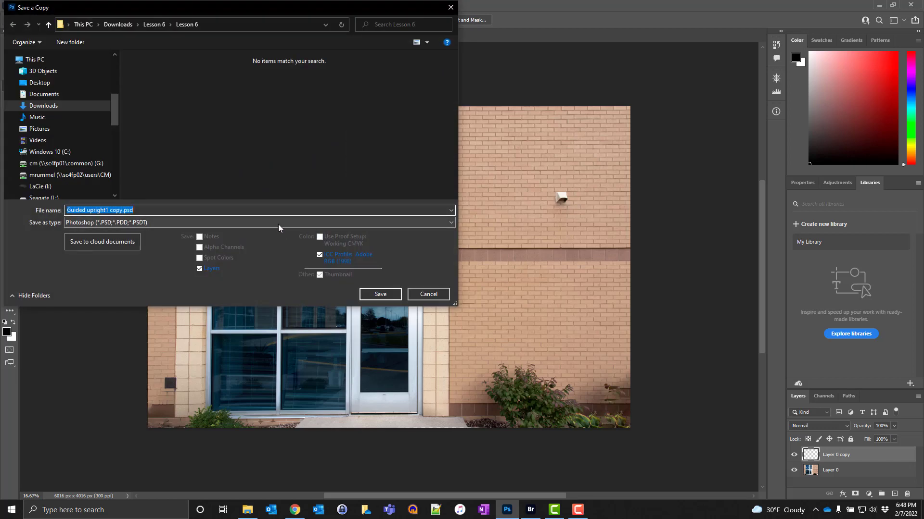
click(278, 224)
click(253, 297)
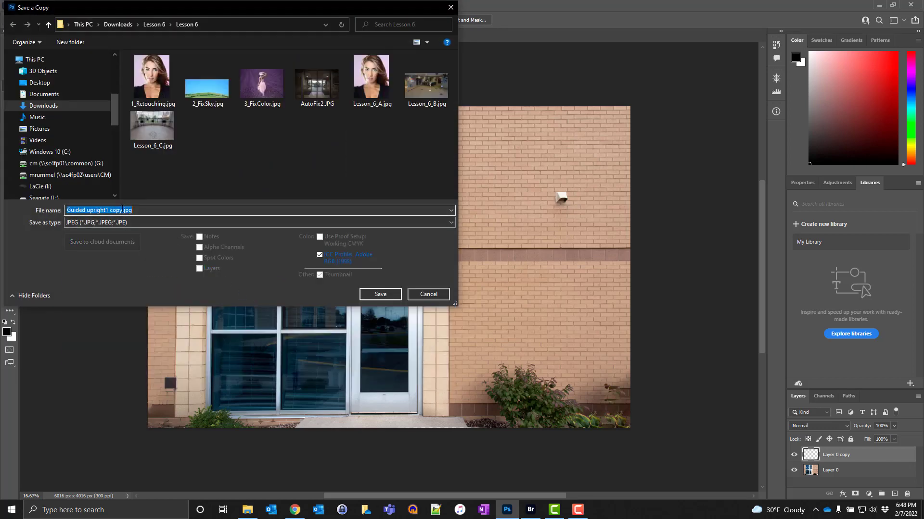
Step: Name the copy Lesson_6_D.jpg and save it in the Lesson 6 folder with the preset JPEG options
drag(123, 210, 54, 206)
text(Lesson)
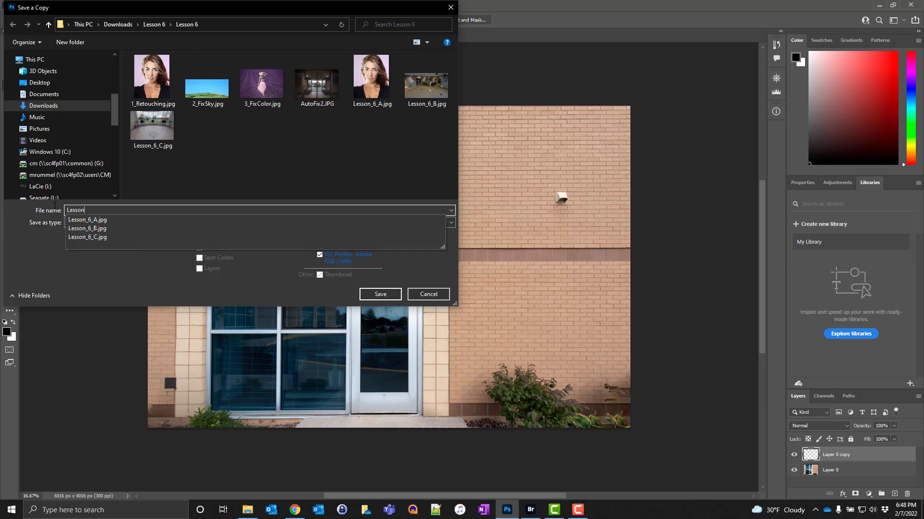
key(BackSpace)
text(_6_D.jpg)
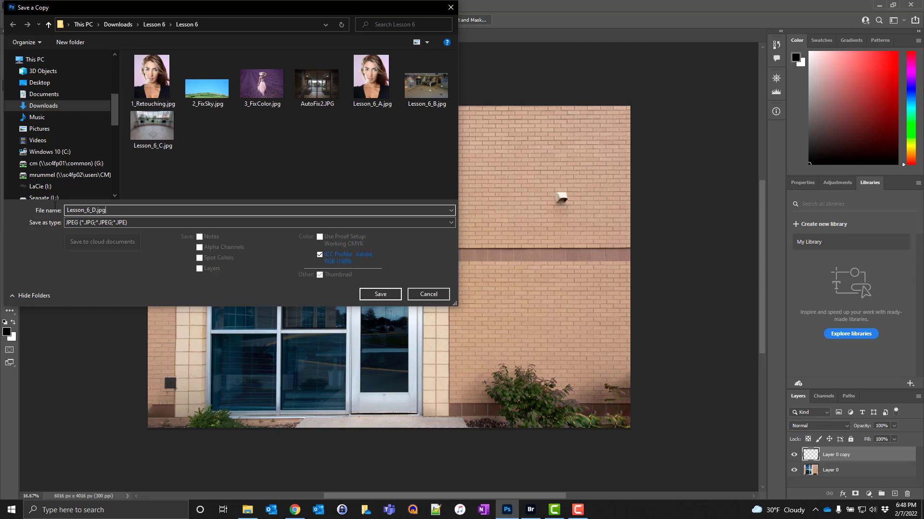
click(385, 299)
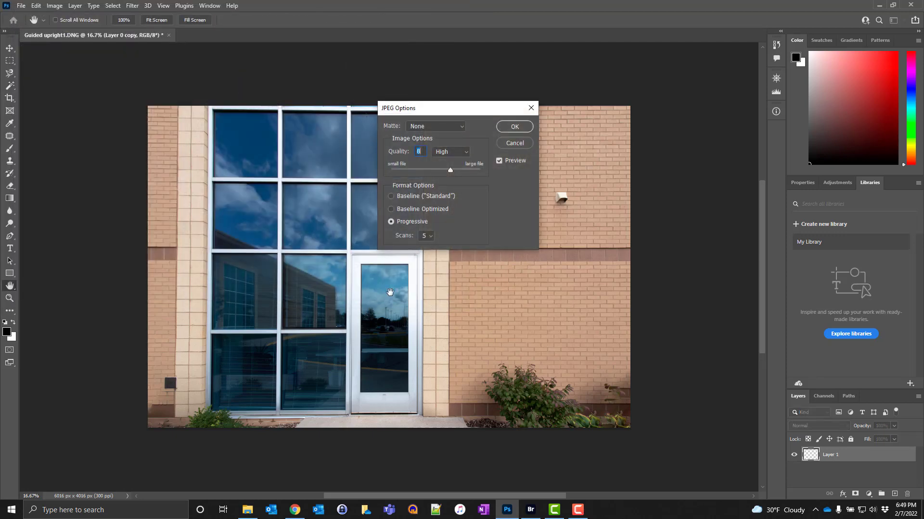
click(520, 126)
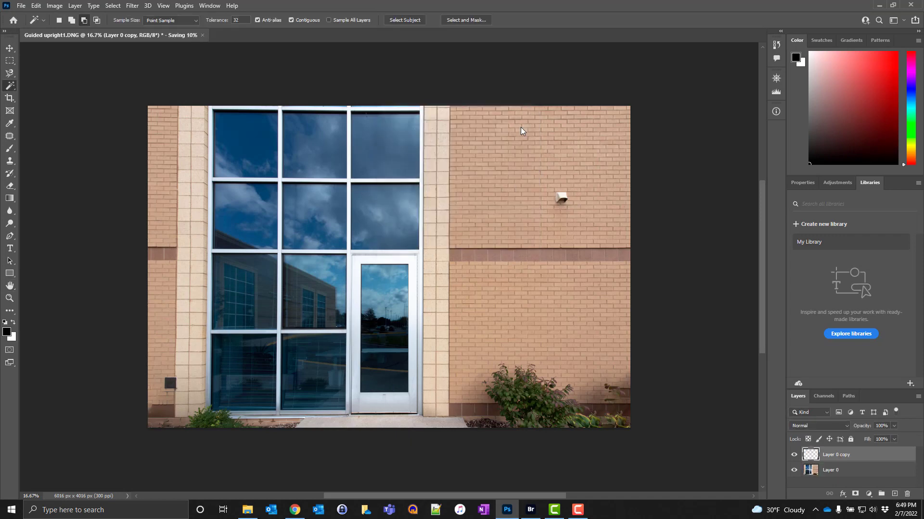